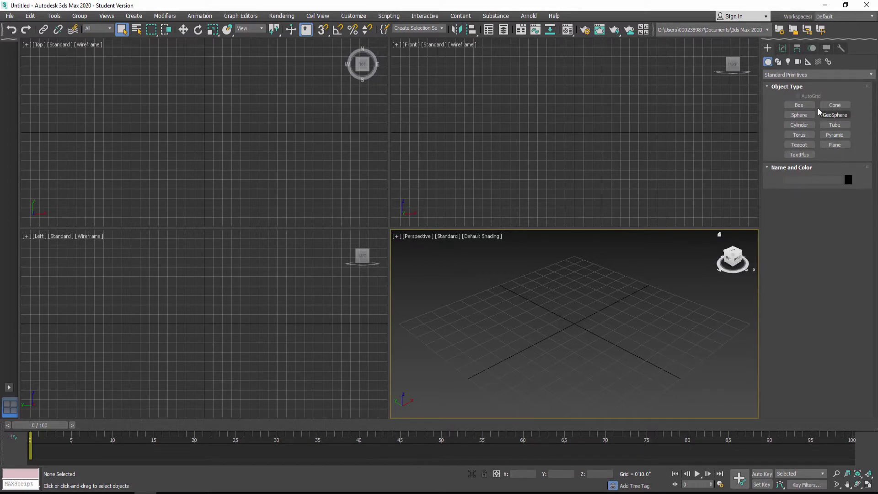
Create a thin cylinder at the grid's centre, radius about 1.6" and height about 7'6.6", and show it in a maximized wireframe perspective view
left_click(801, 125)
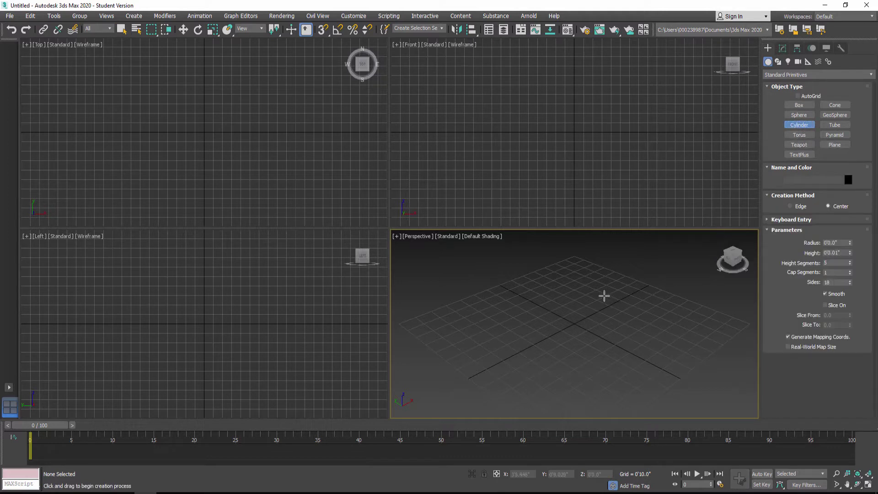
left_click_drag(575, 323, 576, 321)
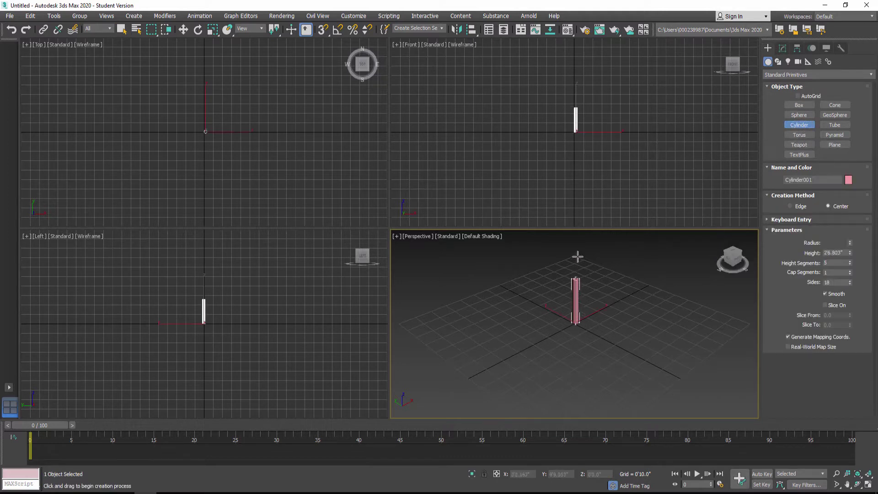
left_click(869, 484)
left_click(858, 484)
mouse_move(366, 266)
left_mouse_down()
mouse_move(385, 238)
mouse_move(374, 215)
mouse_move(412, 260)
mouse_move(403, 134)
left_mouse_up()
key("F3")
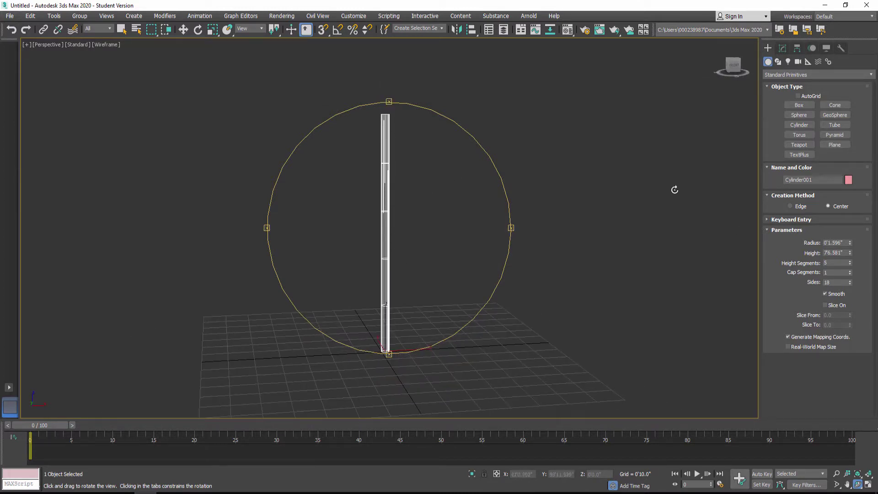
Set the cylinder's radius to about 1.069" and its height segments to 54
left_click_drag(850, 243, 853, 259)
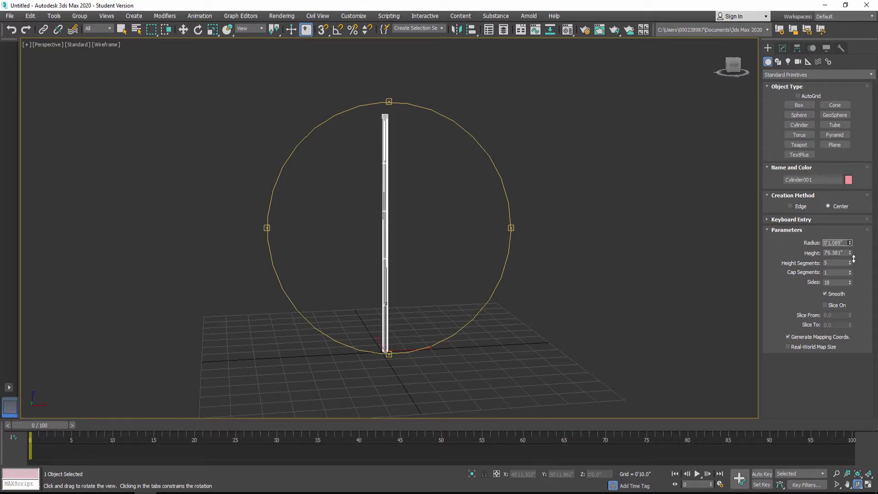
left_click_drag(398, 210, 400, 211)
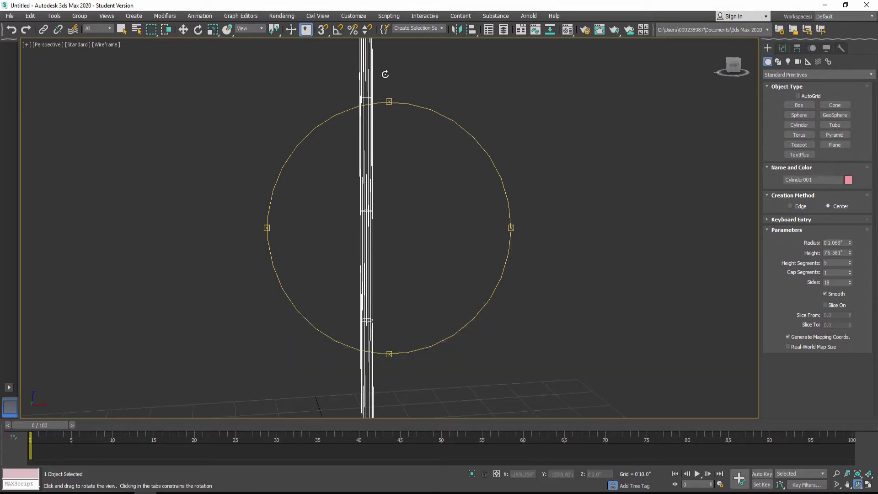
left_click_drag(850, 264, 849, 242)
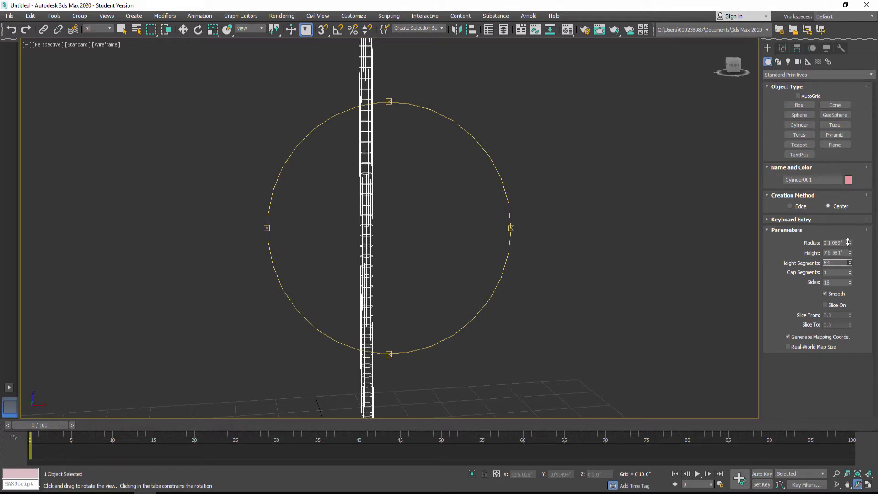
Move the cylinder straight up above the grid to a Z position of about 2'5"
left_click_drag(442, 239, 366, 196)
left_click(185, 31)
left_click(449, 237)
left_click(410, 298)
left_click_drag(410, 344, 402, 272)
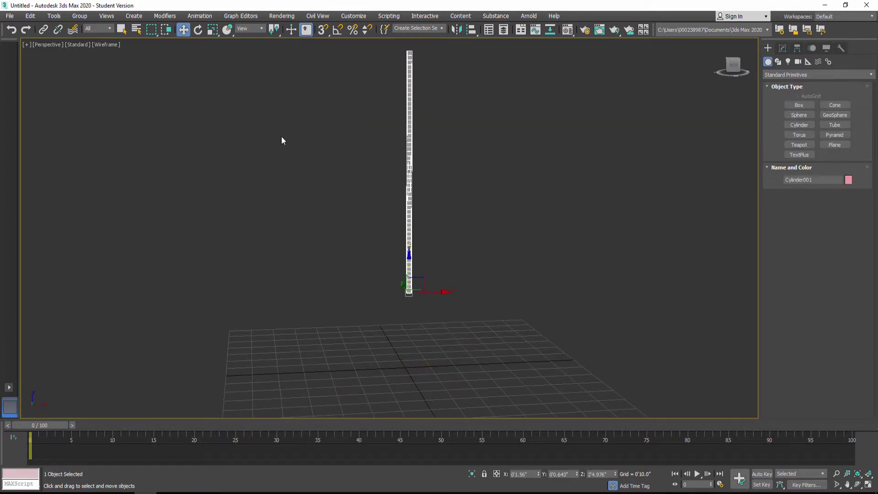
Turn the selected cylinder into a MassFX cloth object by adding an mCloth modifier
left_click(200, 16)
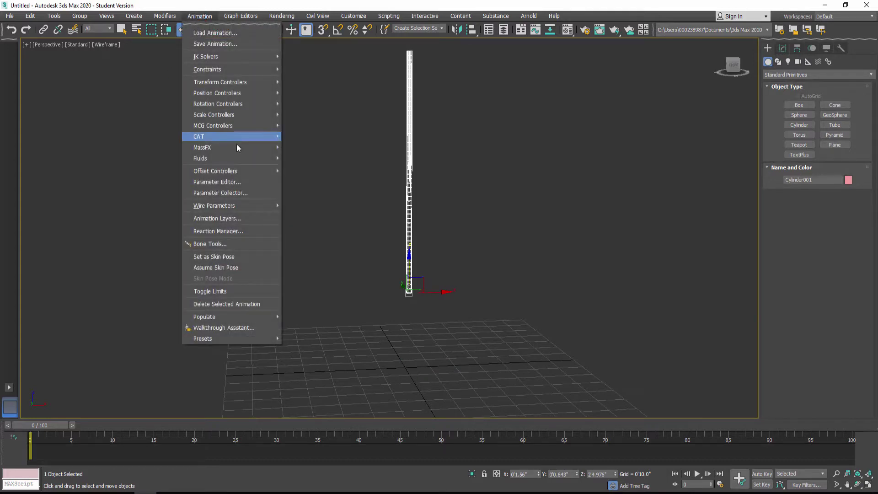
mouse_move(240, 147)
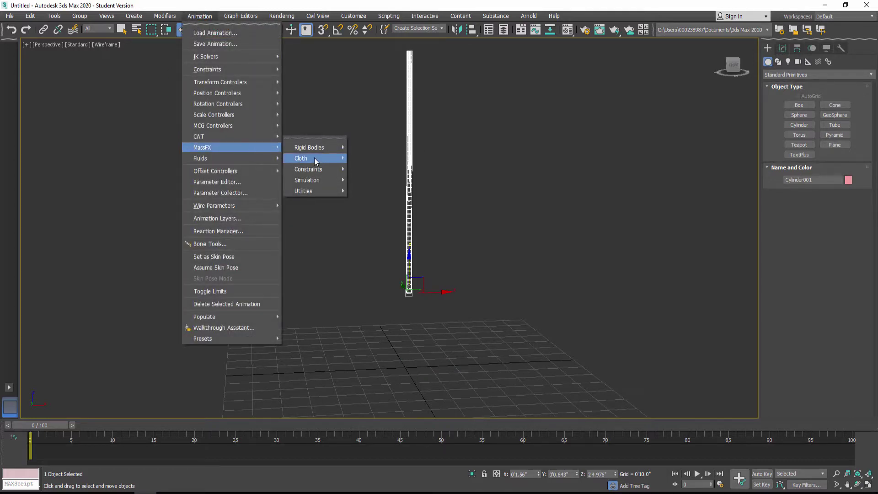
mouse_move(314, 158)
left_click(392, 160)
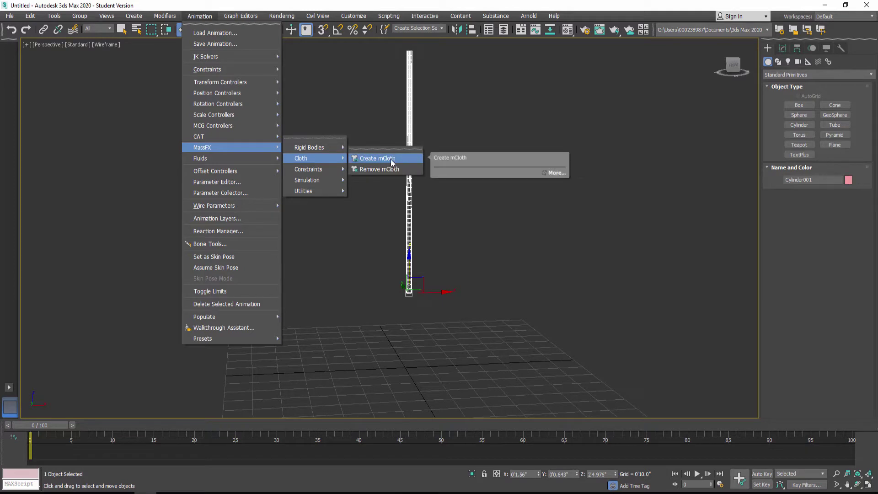
left_click(391, 158)
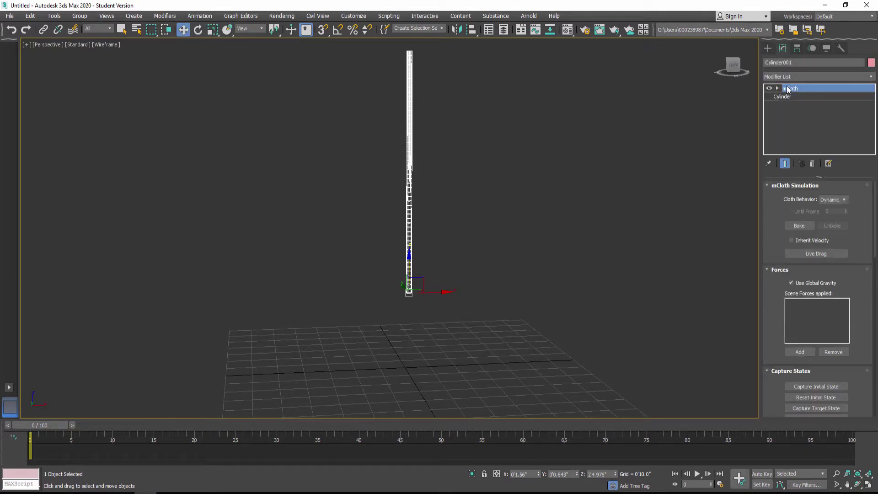
Show the MassFX Tools window with its simulation playback and baking tools
left_click(199, 15)
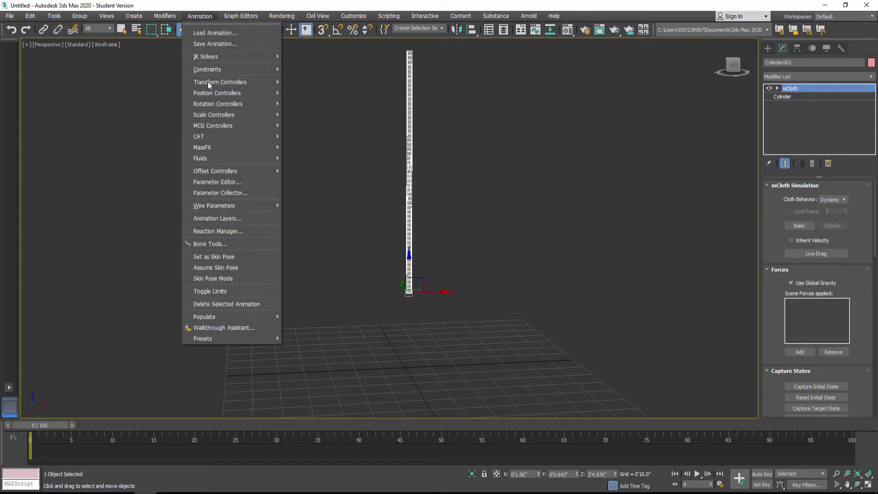
mouse_move(243, 148)
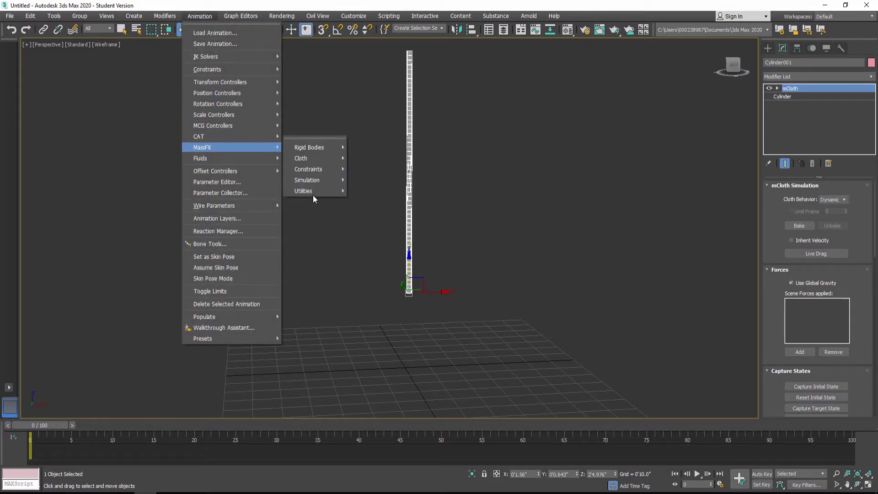
mouse_move(313, 195)
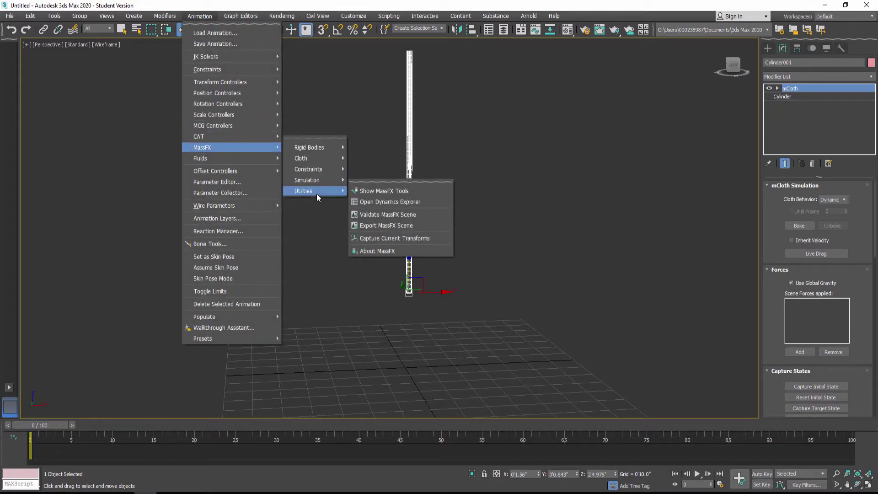
left_click(401, 192)
left_click(237, 107)
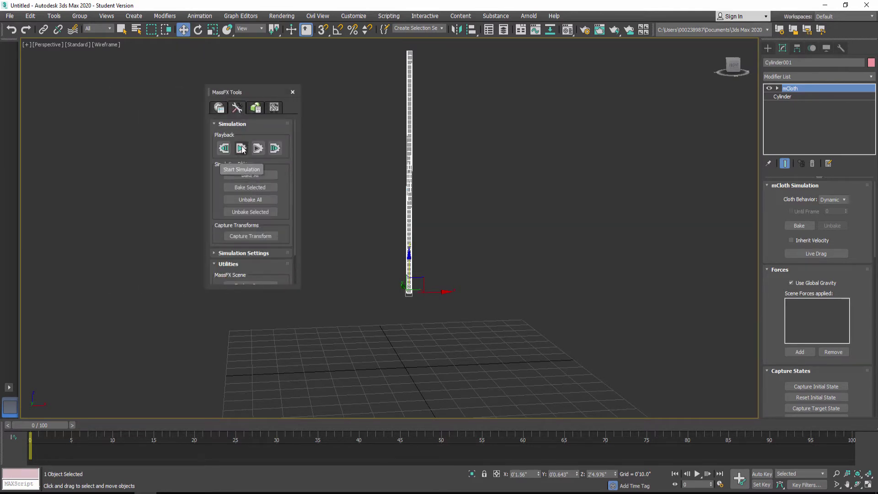
Run the MassFX simulation on the cylinder and view the fallen cloth shape in shaded mode up close
left_click(241, 148)
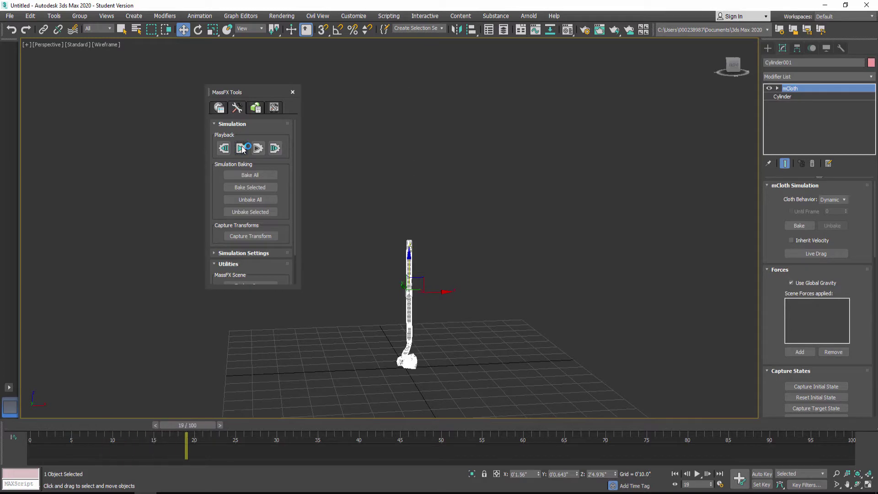
scroll(430, 321, "up", 5)
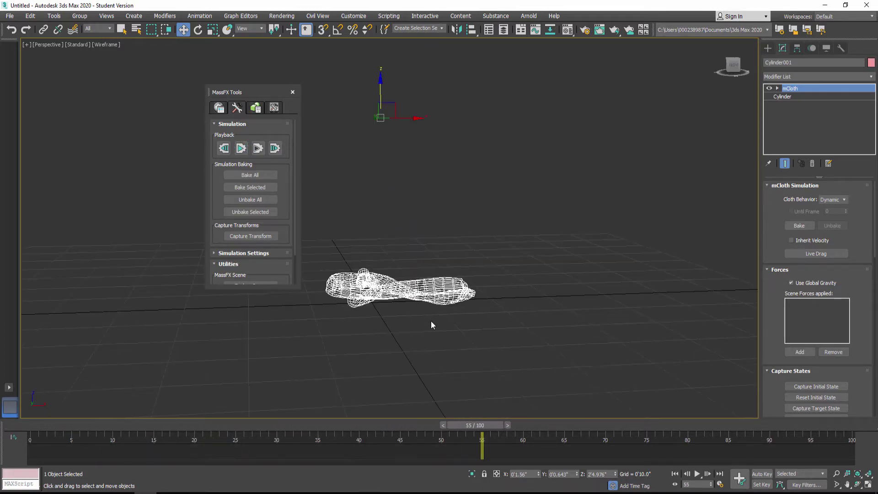
key("F3")
middle_click_drag(432, 320, 437, 289, "alt")
scroll(412, 292, "up", 5)
Enable balloon behavior in the mCloth volume properties and set the pressure to 2.0
left_click_drag(760, 223, 656, 223)
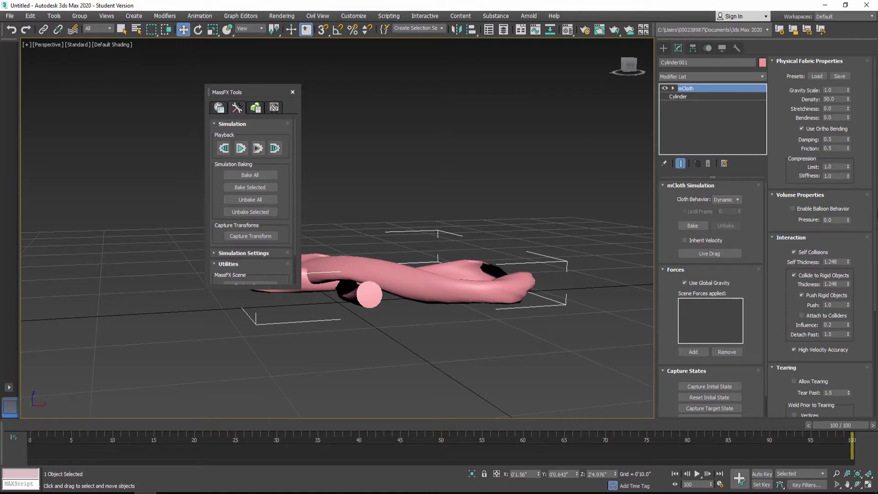
left_click(794, 209)
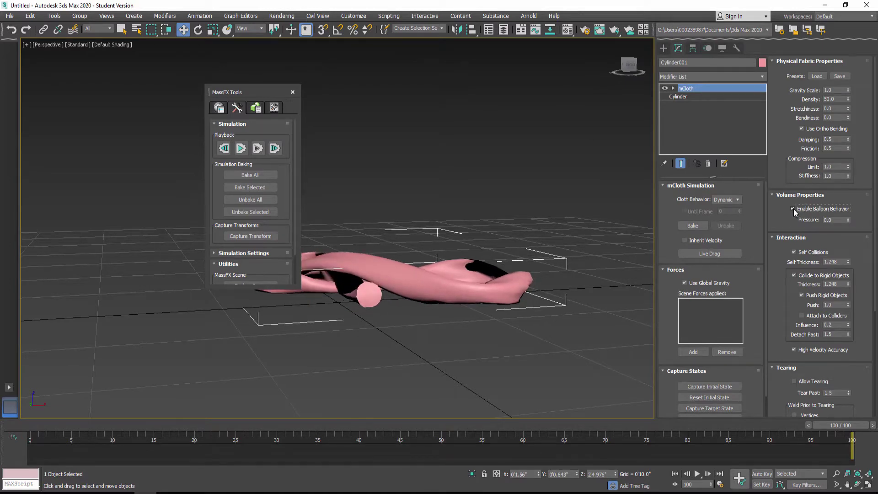
left_click(850, 220)
type("2")
key("Return")
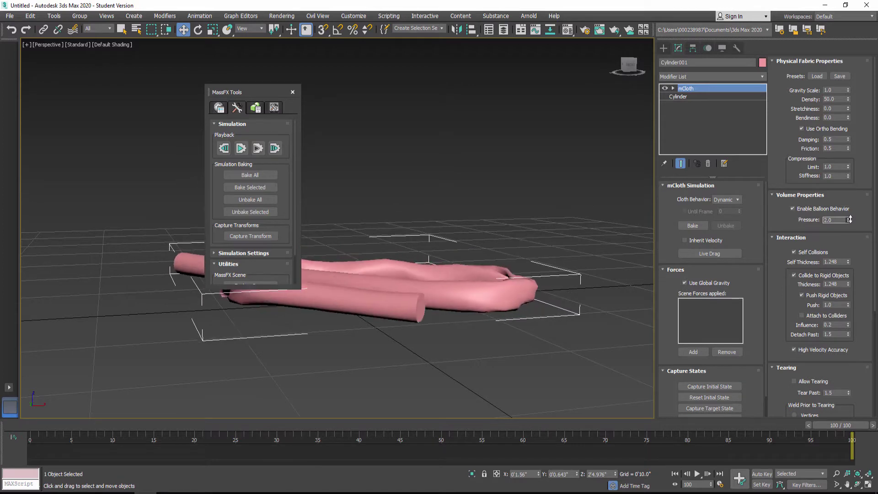
Raise the mCloth balloon pressure to 173 and examine how the inflated cylinder behaves
scroll(454, 285, "up", 3)
scroll(455, 285, "down", 3)
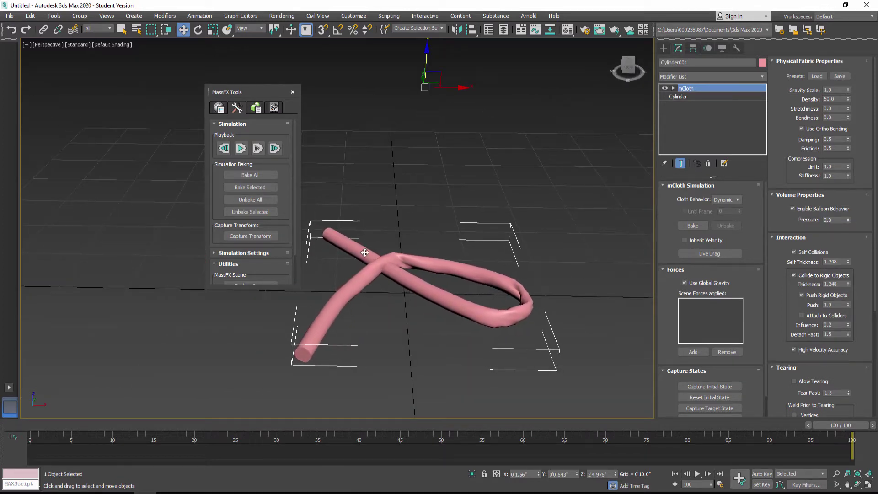
middle_click_drag(401, 300, 423, 316, "alt")
left_click_drag(848, 220, 846, 194)
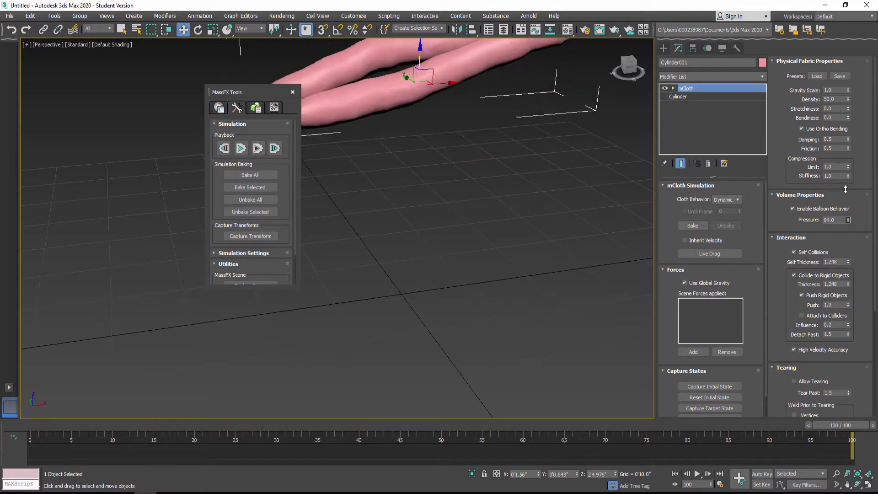
middle_click_drag(553, 264, 465, 261, "alt")
left_click_drag(849, 220, 849, 204)
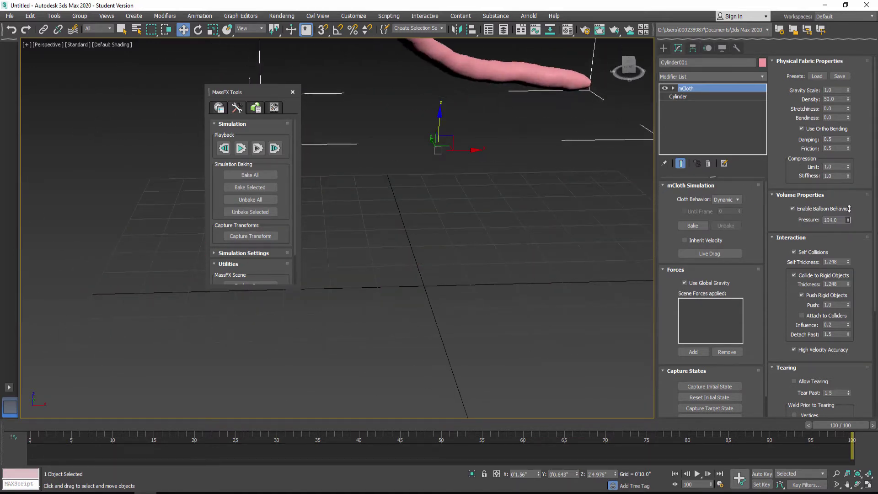
scroll(526, 238, "down", 6)
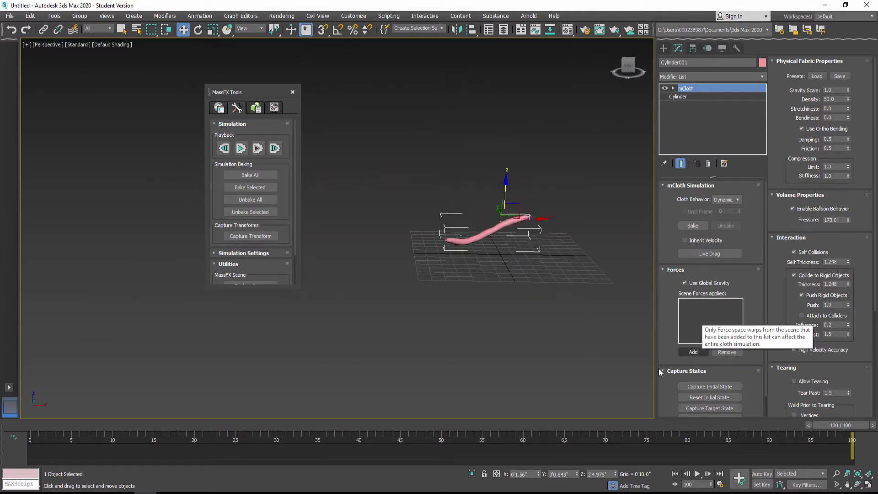
middle_click_drag(476, 246, 490, 254, "alt")
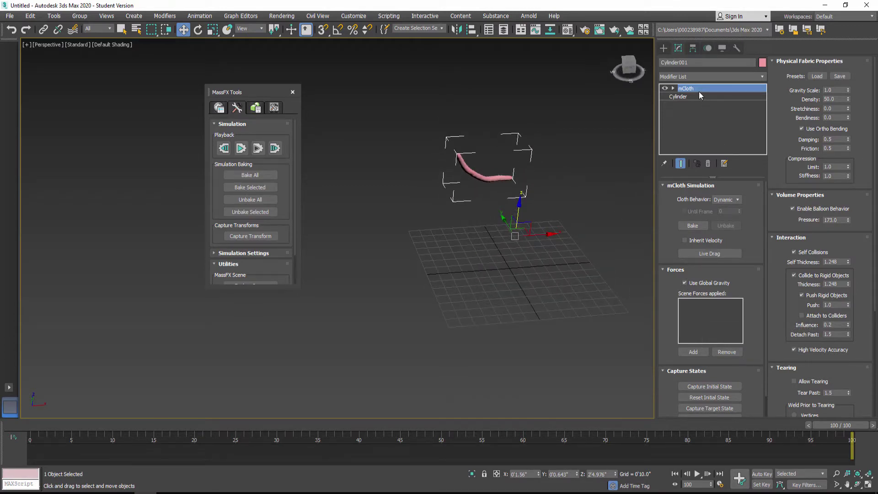
Reset the simulation and delete the cylinder together with its mCloth modifier
left_click(223, 148)
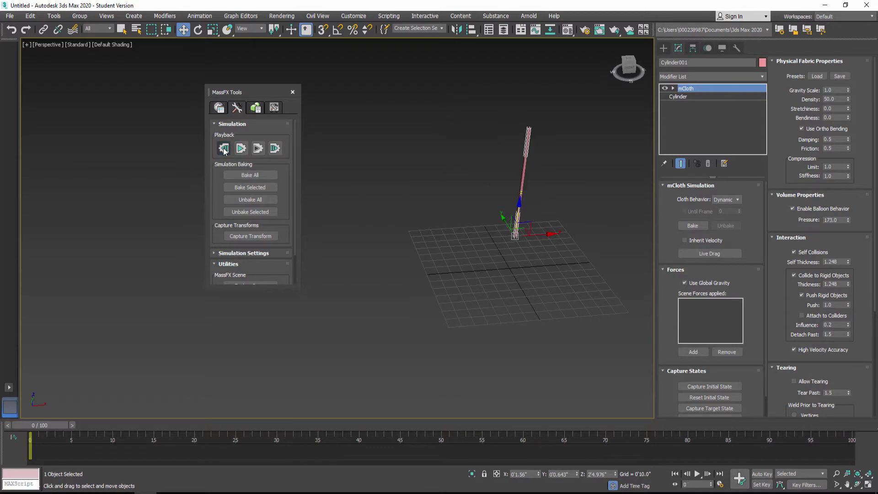
right_click(685, 91)
left_click(704, 103)
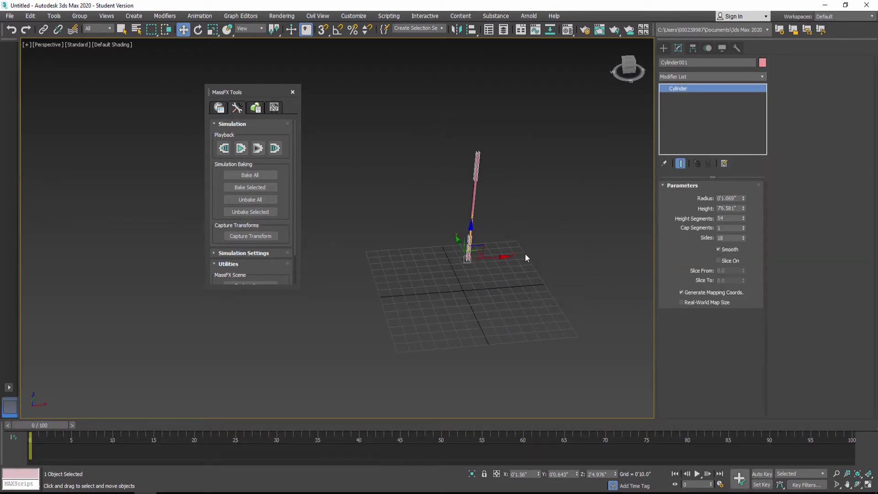
key("Delete")
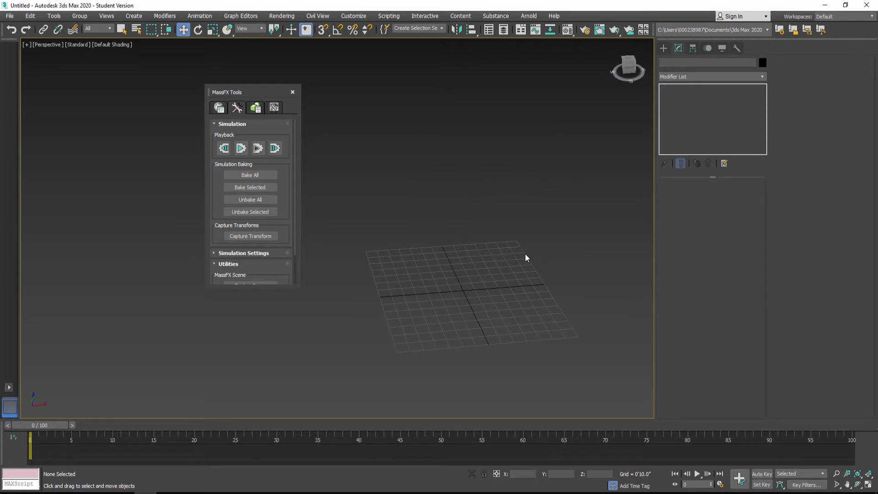
Draw a narrow vertical plane on the centre line in the Front view, about 8'3.5" long and 4.6" wide
key("f")
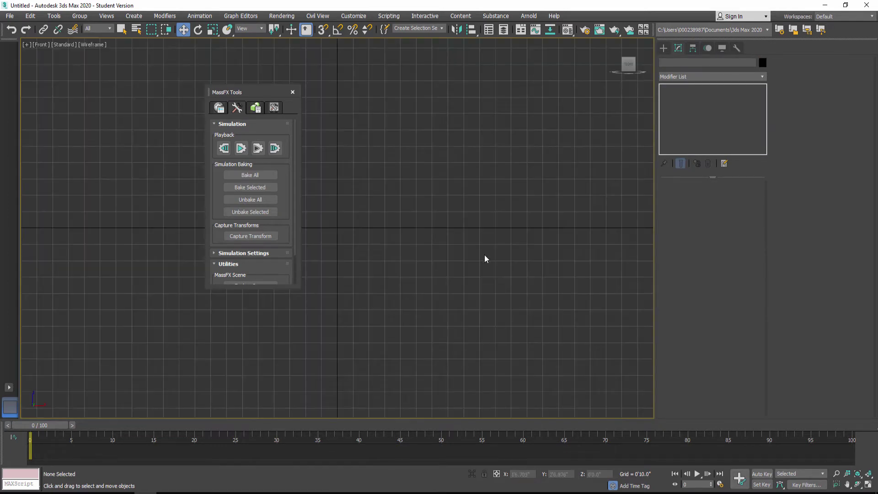
left_click(664, 49)
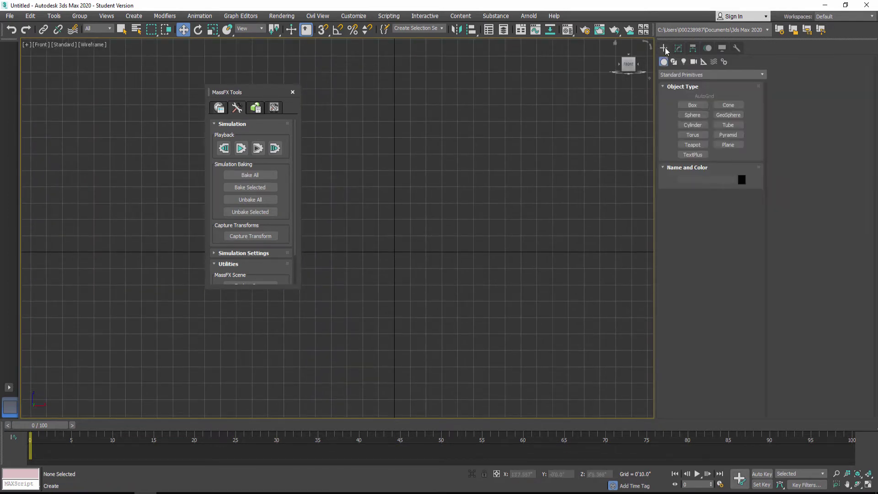
left_click(728, 144)
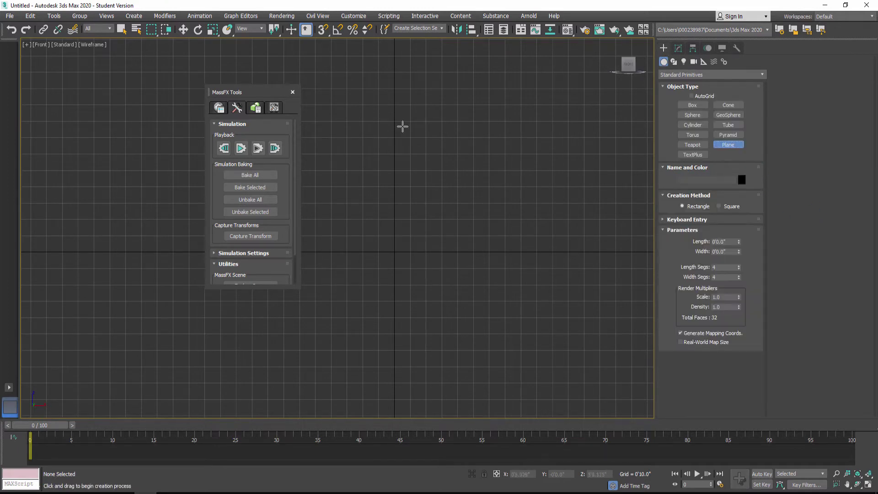
left_click_drag(391, 105, 399, 268)
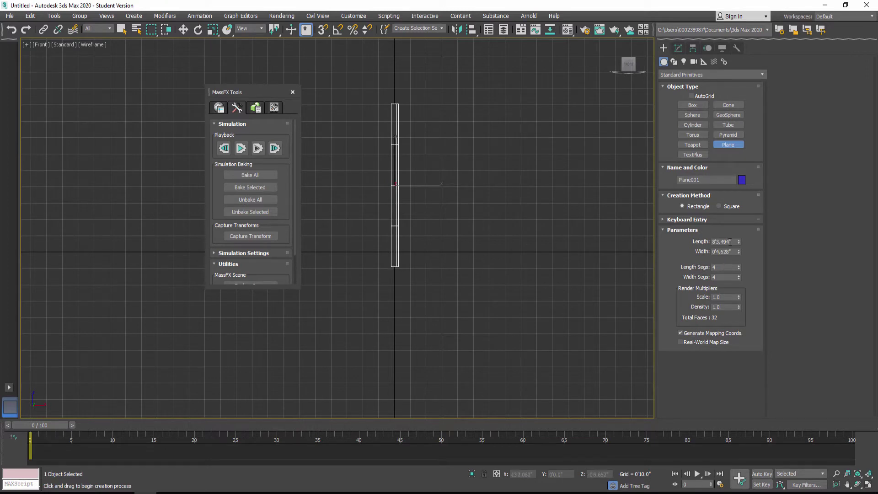
Set the plane's length to 9'0" and narrow its width to about 2.777"
type("9")
key("Return")
left_click_drag(740, 253, 741, 273)
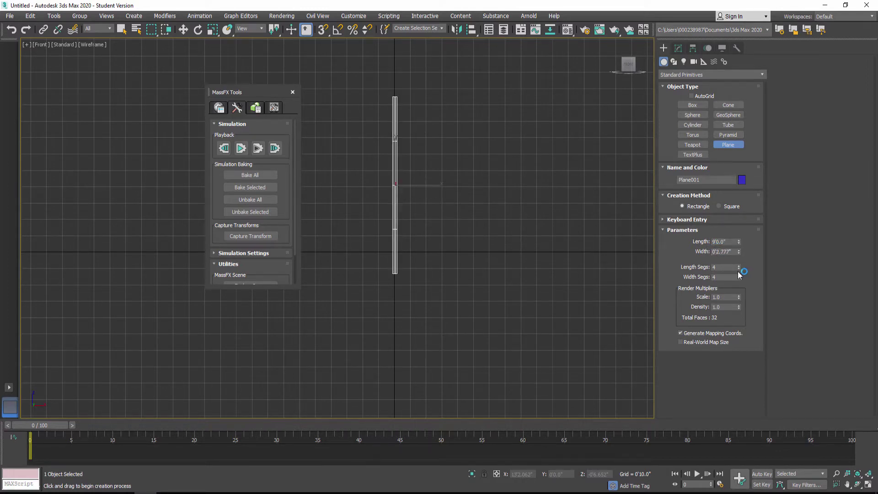
Set the plane's width segments to 6
scroll(402, 232, "up", 5)
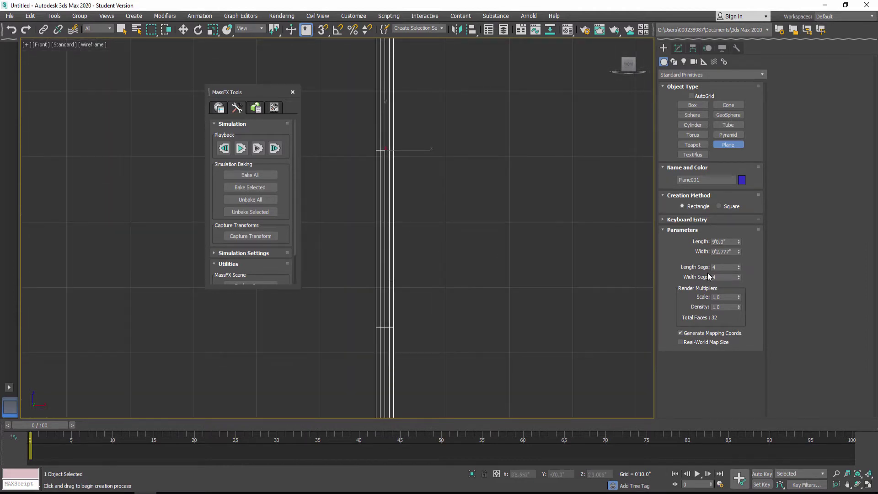
left_click(740, 275)
left_click(739, 275)
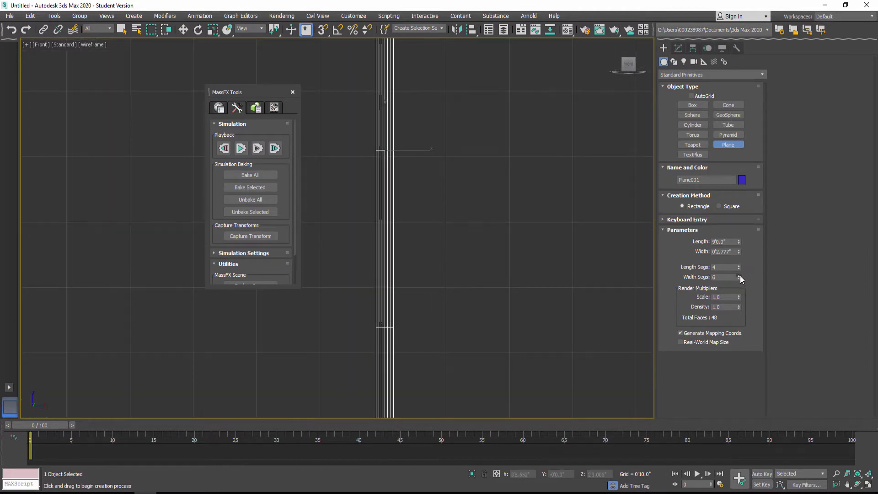
Set the plane's length segments to 90 and its width segments to 3
left_click(740, 265)
left_click(739, 265)
left_click(739, 265)
left_click(740, 277)
left_click(740, 277)
left_click(740, 277)
left_click(740, 277)
left_click(740, 276)
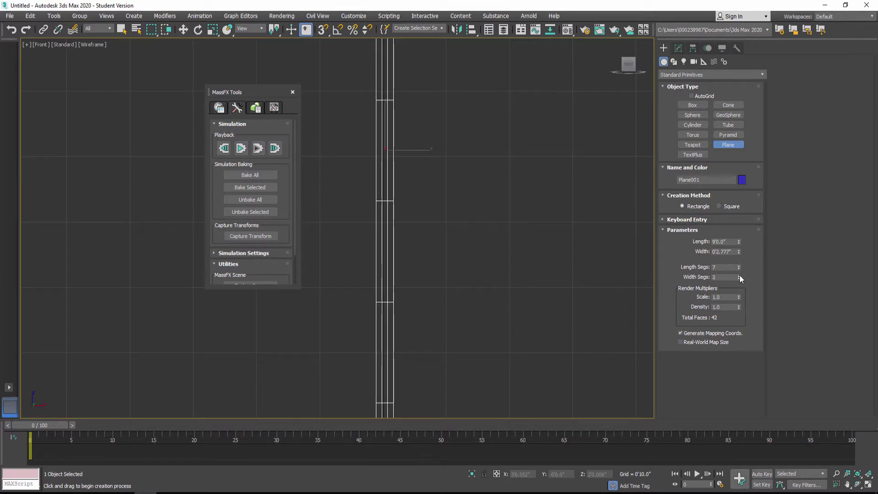
left_click_drag(740, 267, 739, 251)
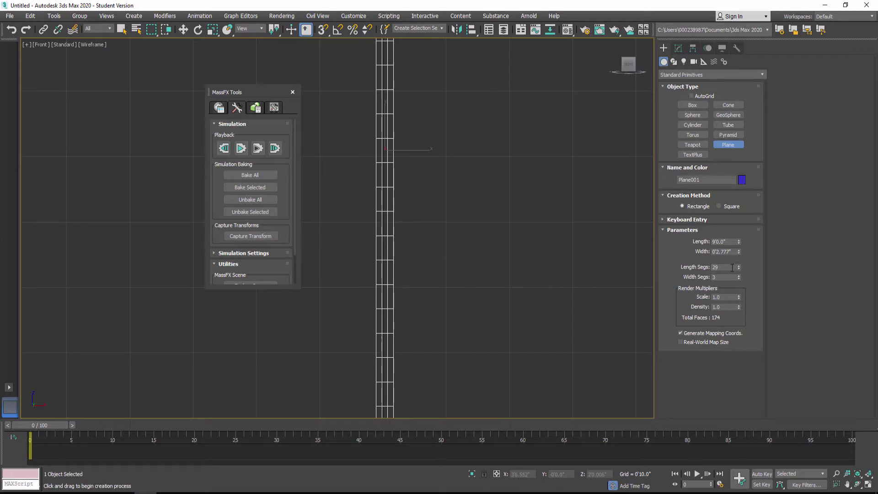
key("Return")
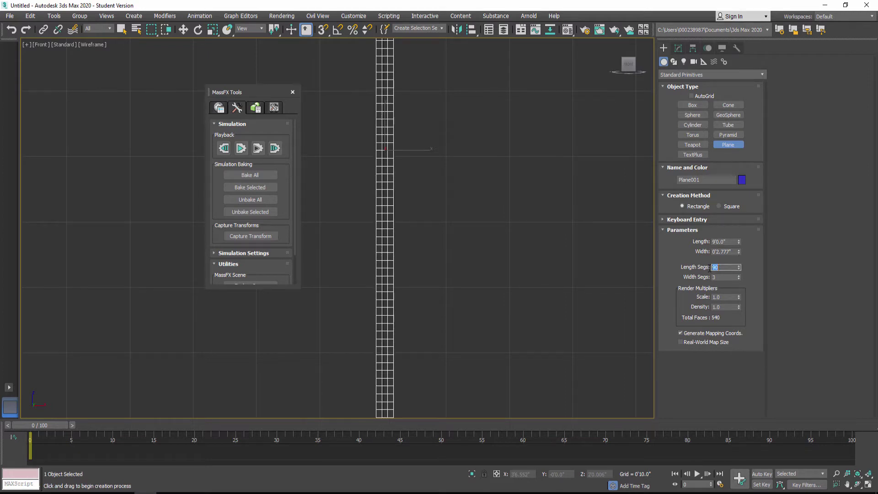
Move the plane straight up in the Front view so it hangs above the ground, at about Z 5'8.3"
scroll(407, 212, "down", 5)
scroll(420, 233, "up", 5)
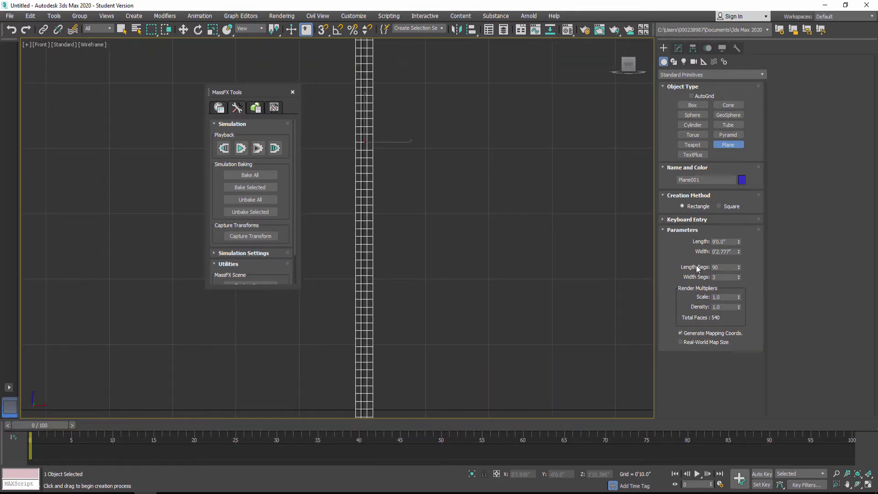
middle_click_drag(408, 152, 461, 284)
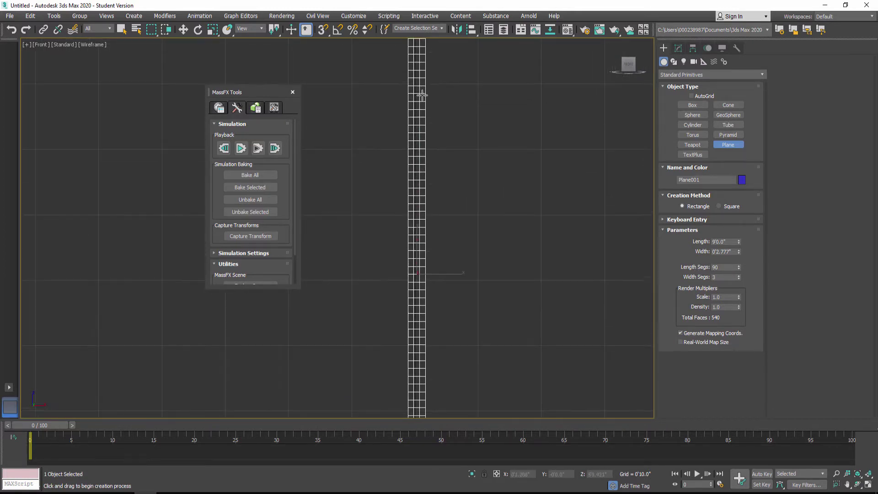
scroll(439, 180, "down", 3)
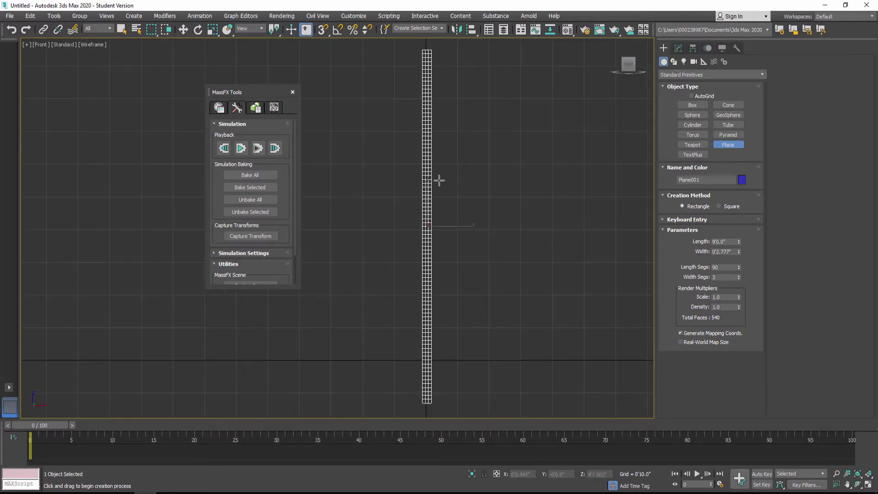
middle_click_drag(438, 247, 444, 257, "alt")
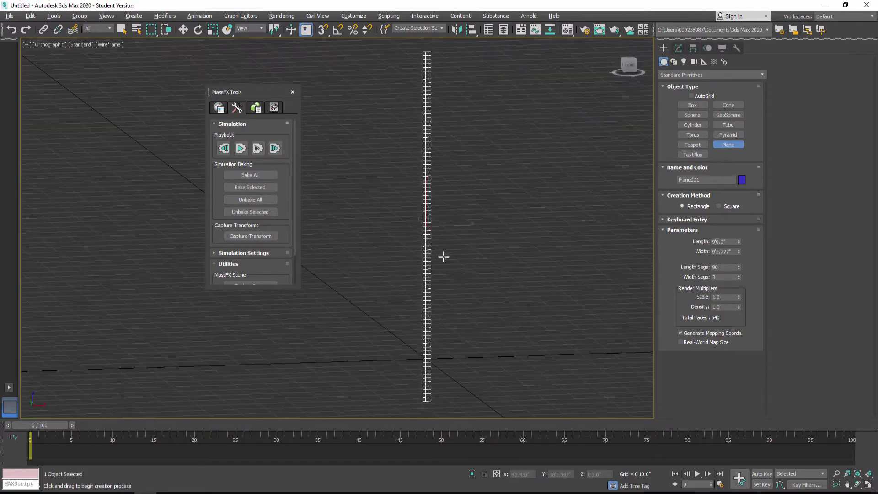
key("f")
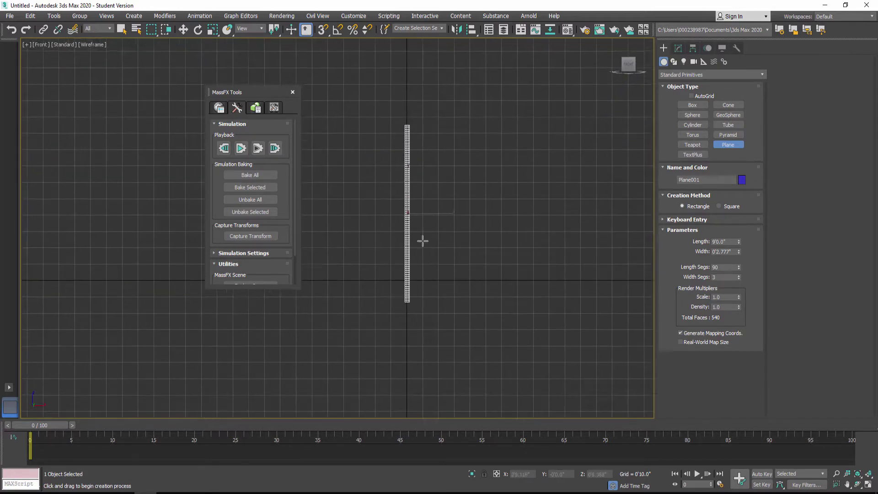
left_click(183, 29)
scroll(417, 74, "down", 2)
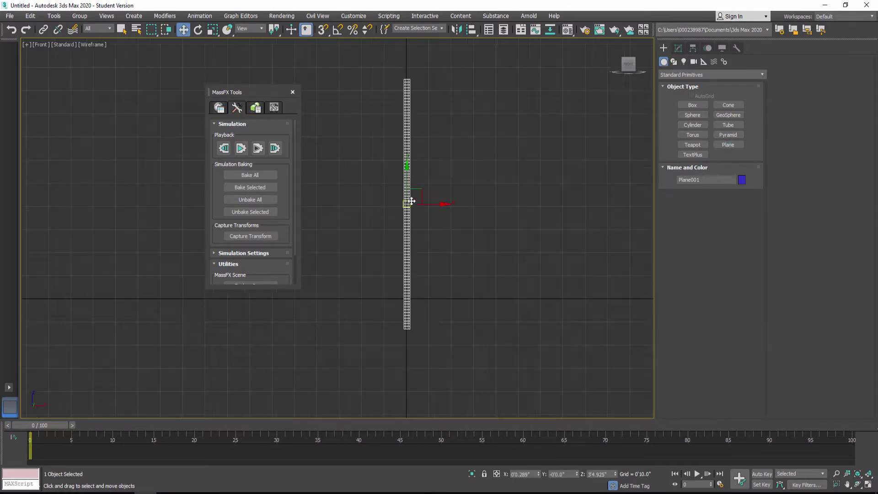
left_click_drag(414, 145, 414, 112)
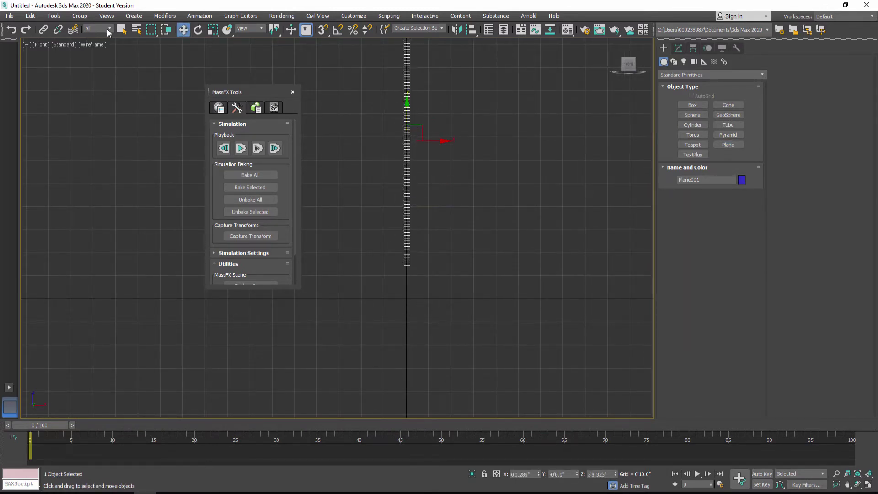
Reset the plane's absolute world X and Y positions to 0'0.0"
right_click(184, 30)
right_click(597, 202)
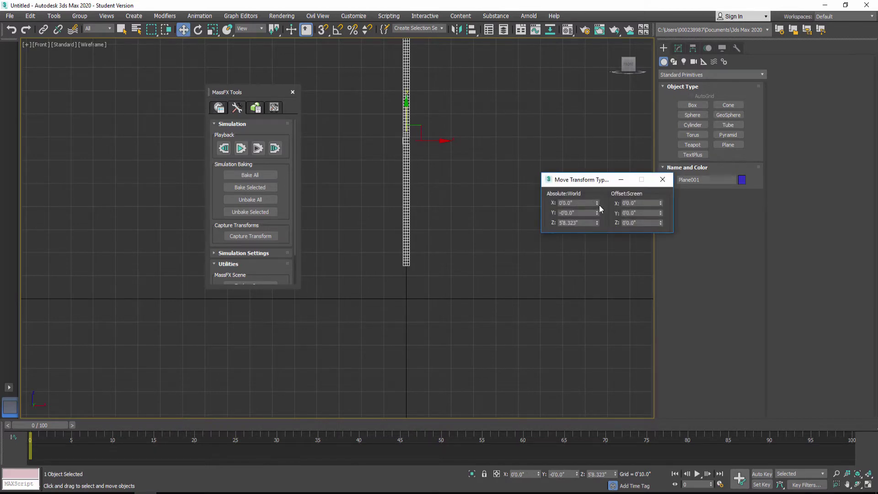
right_click(597, 213)
left_click(663, 180)
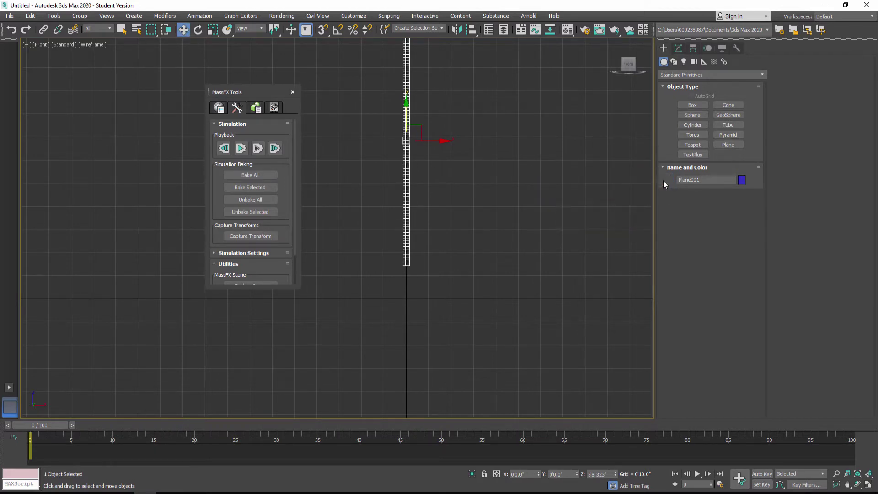
Apply an mCloth modifier to the selected plane
left_click(204, 18)
mouse_move(240, 147)
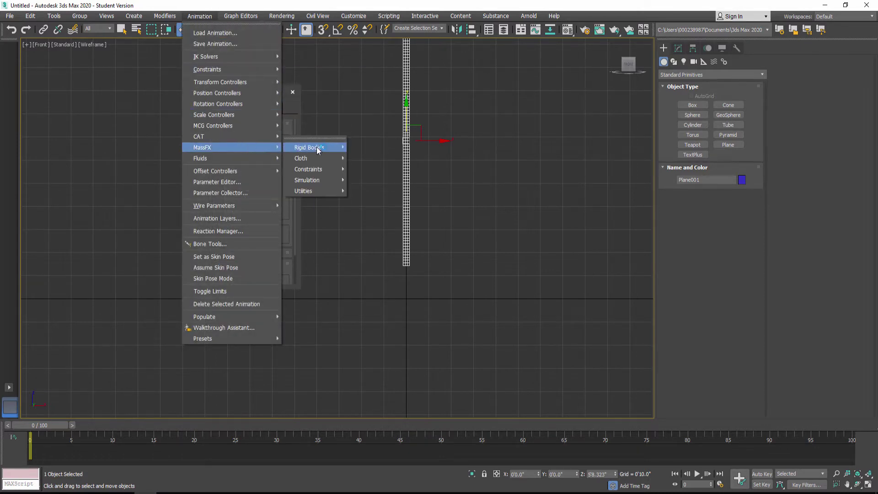
left_click(381, 158)
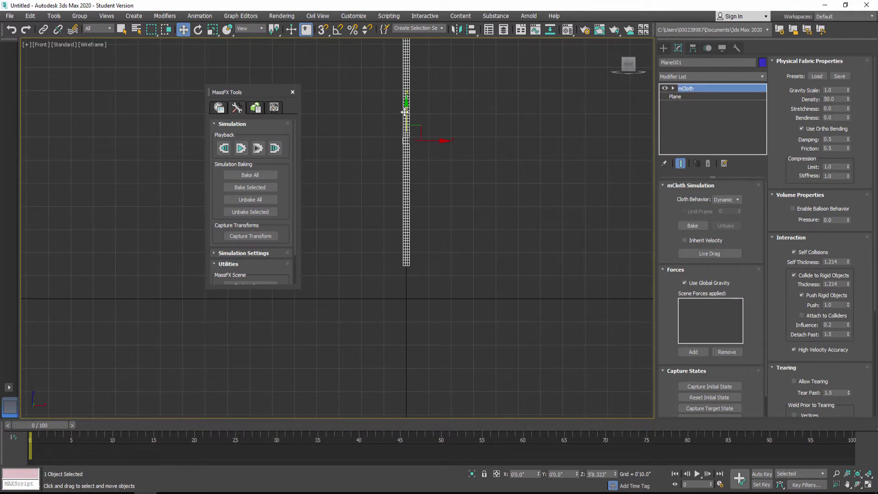
Run the plane's cloth simulation, examine the fall in the Perspective view, and reset the simulation
left_click(241, 151)
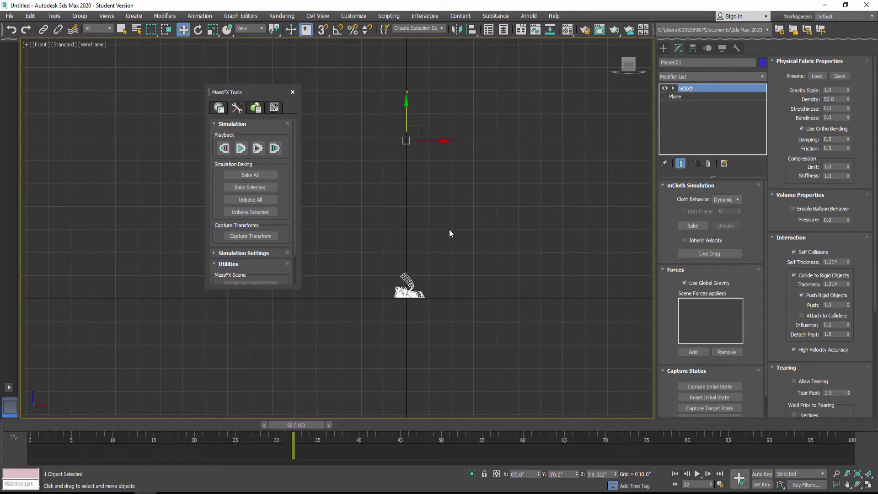
key("p")
scroll(451, 262, "up", 5)
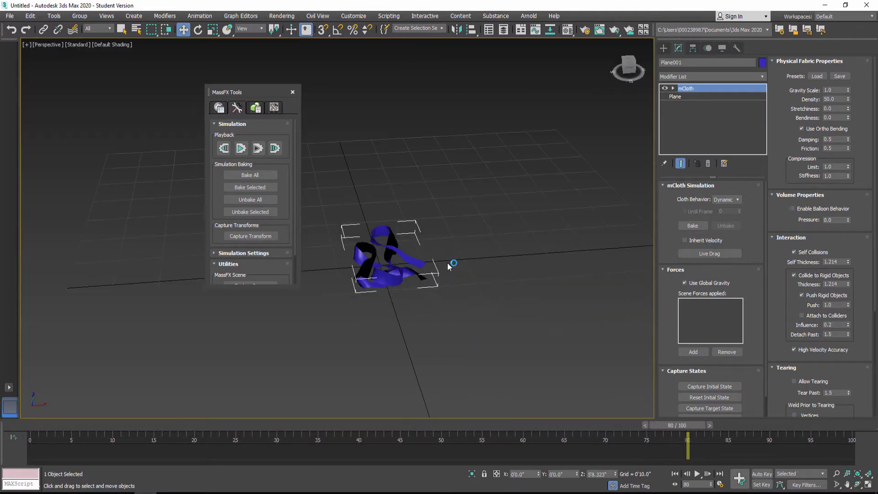
scroll(432, 260, "down", 3)
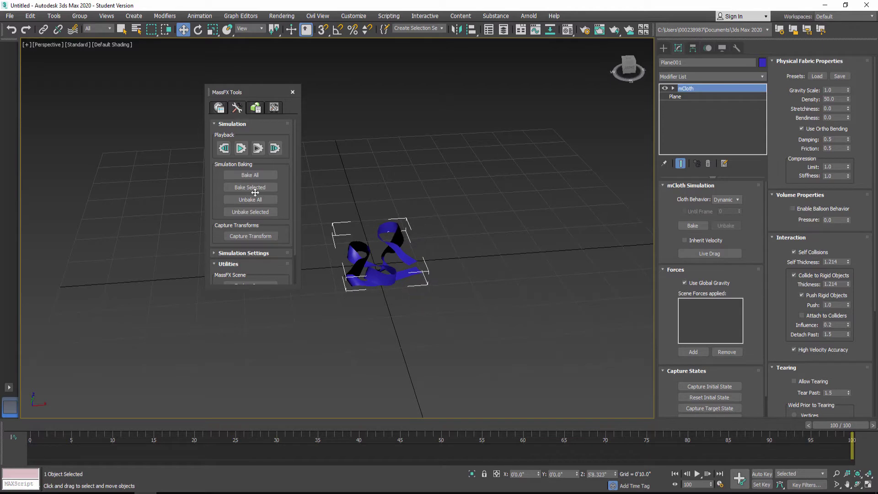
left_click(227, 151)
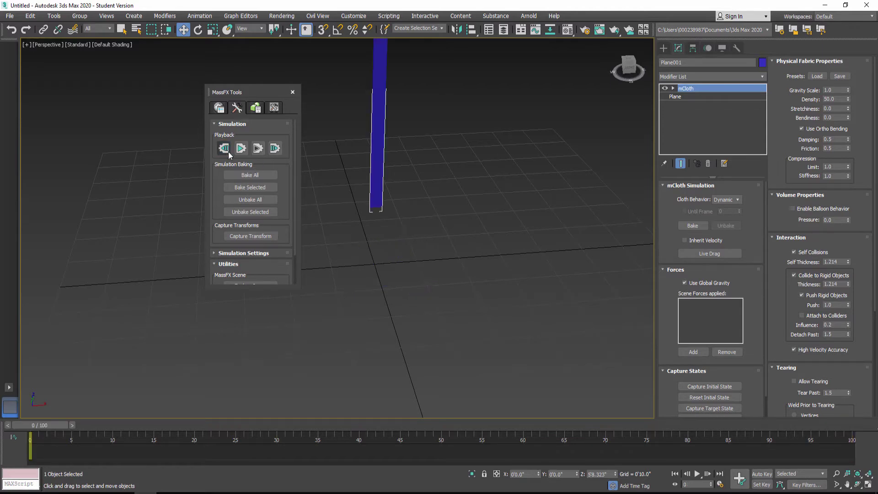
Draw a thin upright cylinder near the grid origin, with a radius of about 0.83" and a height of about 2'3"
left_click(664, 48)
left_click(692, 125)
left_click_drag(376, 266, 378, 269)
left_click(378, 146)
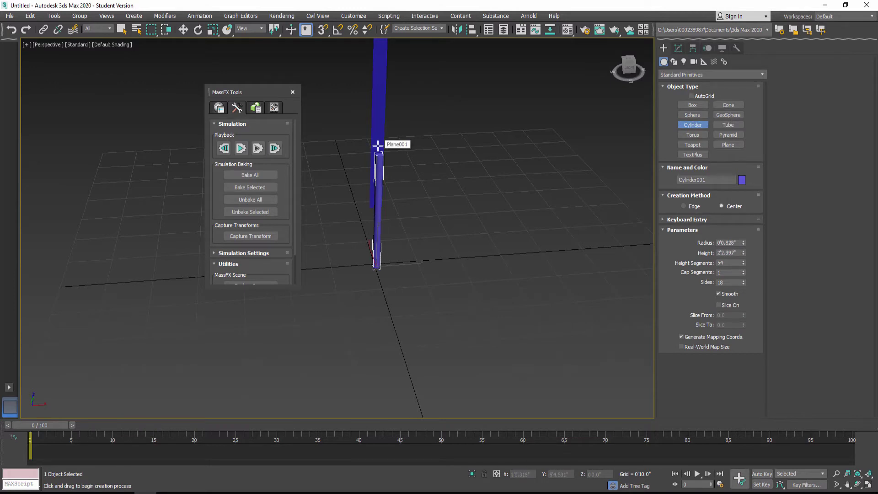
Set the cylinder's height to 9'0" and its height segments to 90
scroll(427, 185, "down", 4)
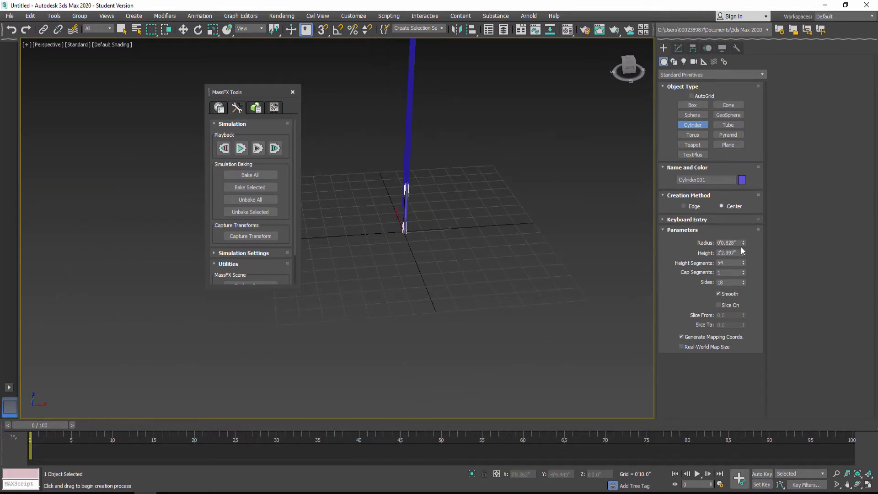
left_click_drag(739, 242, 704, 259)
type("9'")
key("Return")
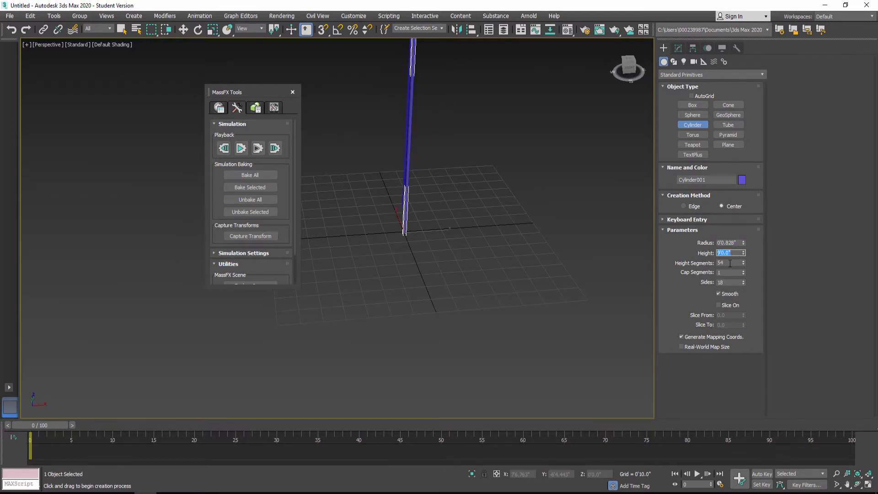
left_click_drag(727, 263, 709, 263)
Align the cylinder to the plane center to center in X, Y and Z position
middle_click_drag(449, 230, 452, 276)
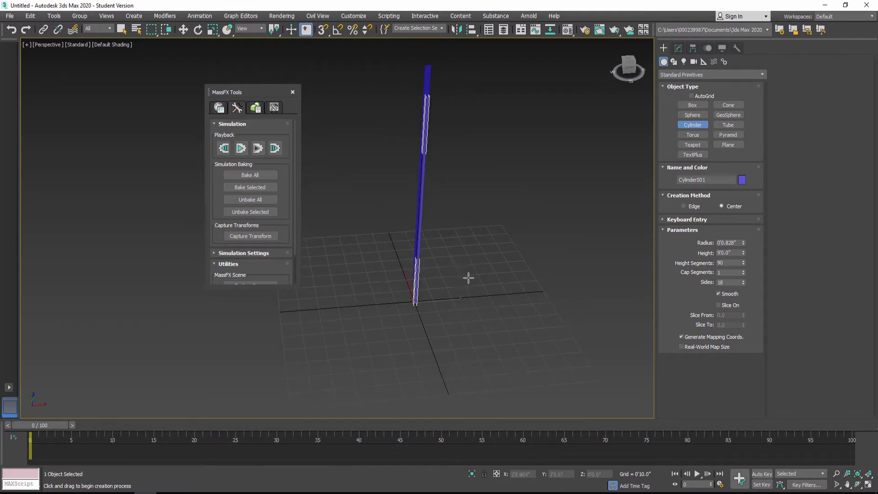
left_click(470, 30)
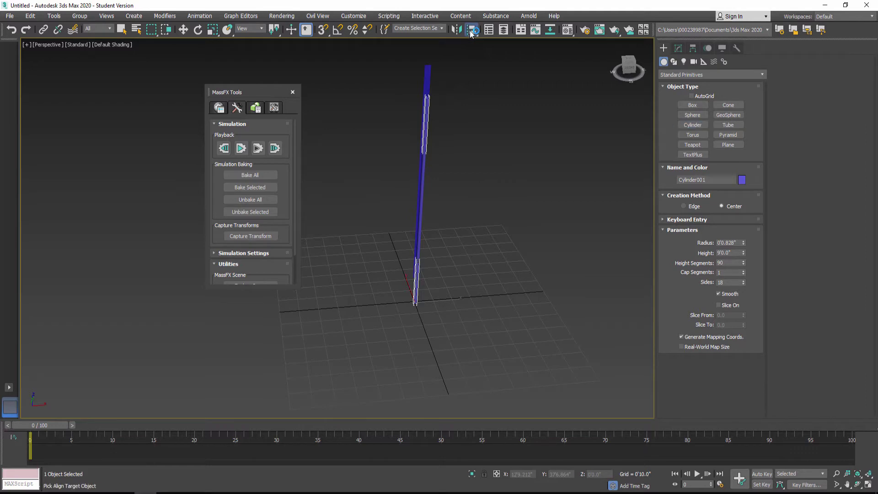
left_click(429, 80)
left_click_drag(438, 162, 523, 150)
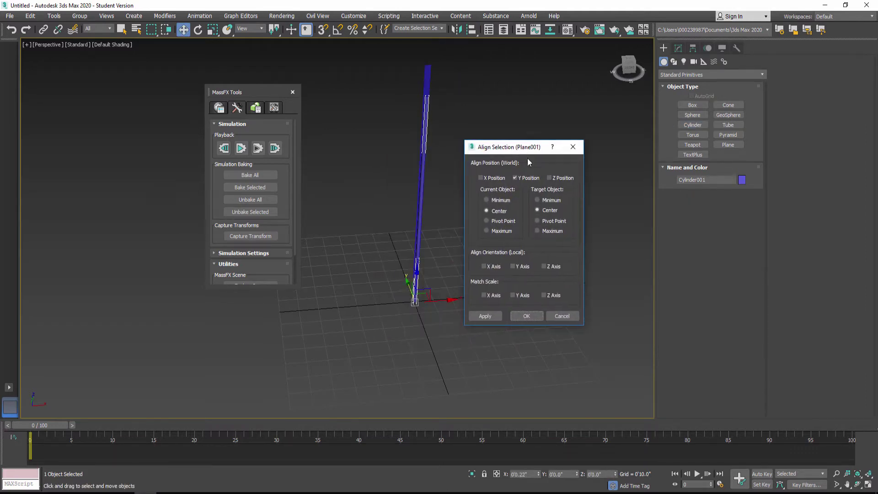
left_click(484, 178)
left_click(557, 178)
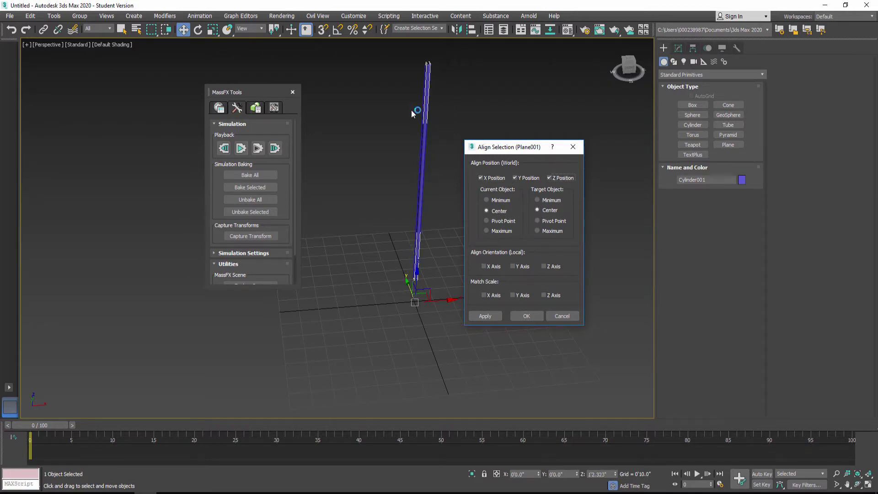
left_click(527, 317)
Change the cylinder's object color to light orange-brown to set it apart from the blue plane
scroll(434, 215, "up", 3)
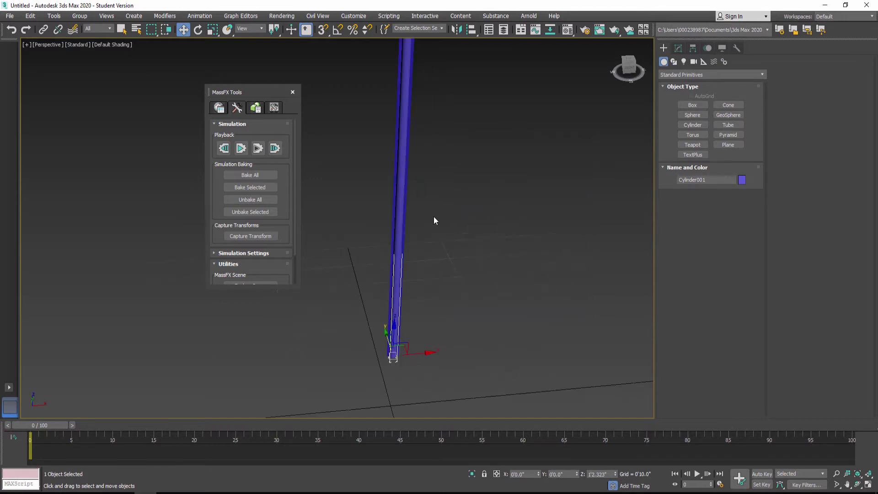
scroll(421, 211, "up", 1)
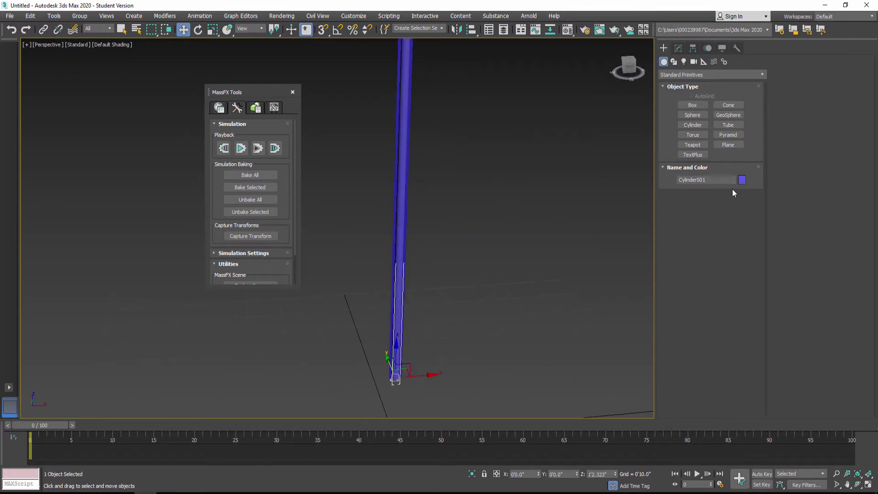
left_click(742, 180)
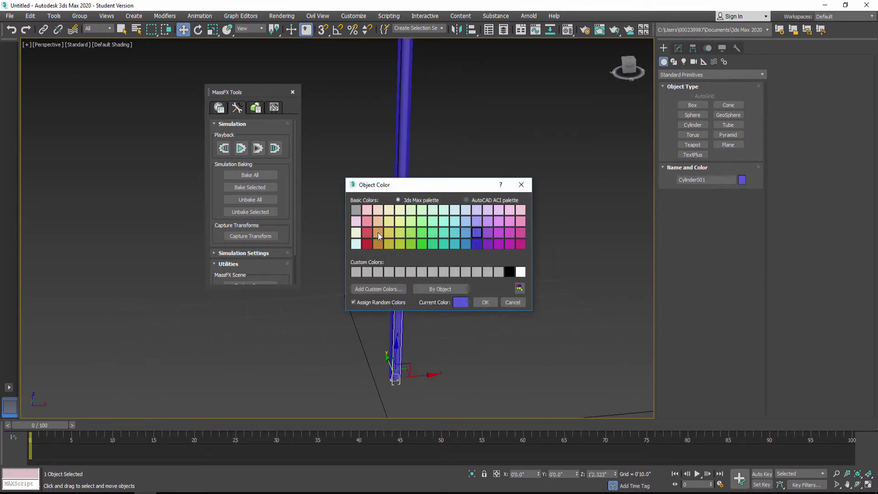
left_click(490, 304)
Turn on edged faces shading and examine the upper end of the cylinder
middle_click_drag(482, 314, 448, 308)
scroll(447, 308, "down", 5)
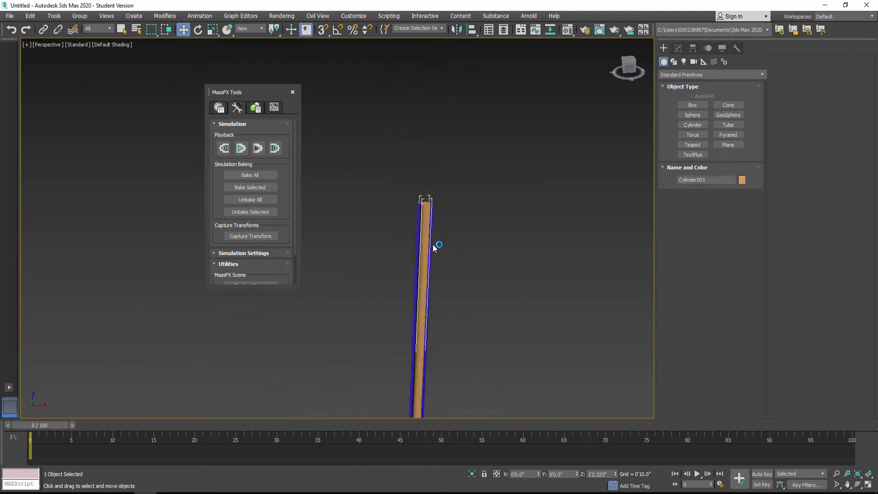
scroll(438, 244, "up", 6)
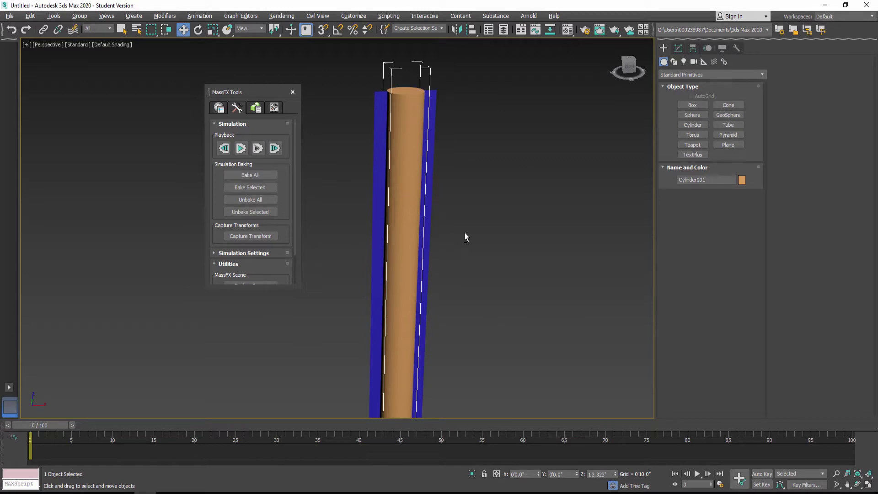
middle_click_drag(465, 232, 571, 201, "alt")
key("F4")
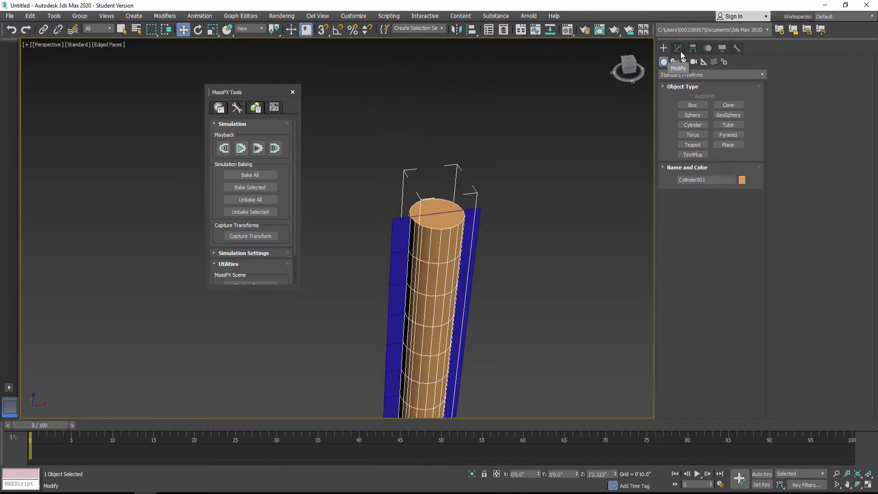
Set the cylinder's cap segments to 3
left_click(679, 48)
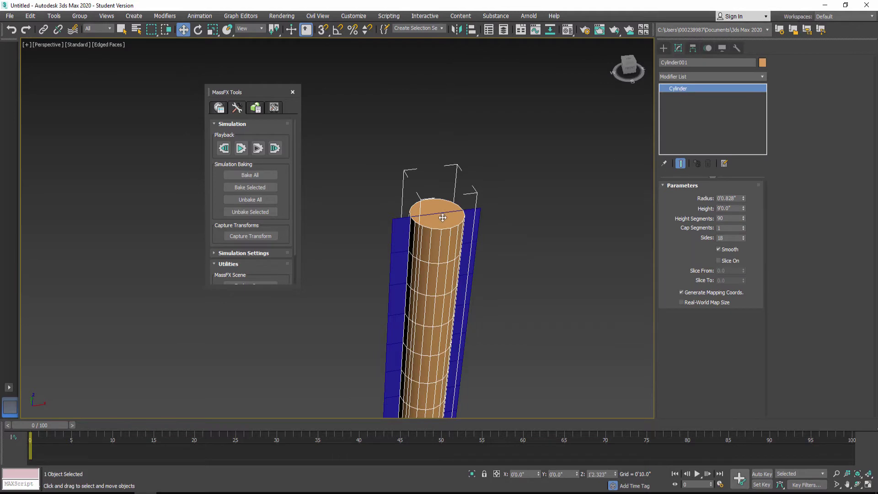
middle_click_drag(478, 230, 458, 193)
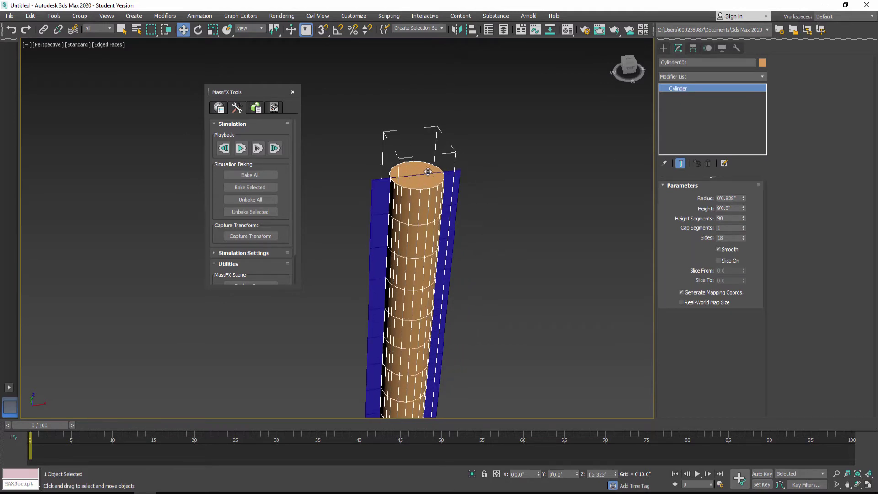
left_click(743, 226)
left_click(744, 226)
scroll(426, 262, "down", 8)
middle_click_drag(437, 247, 433, 208)
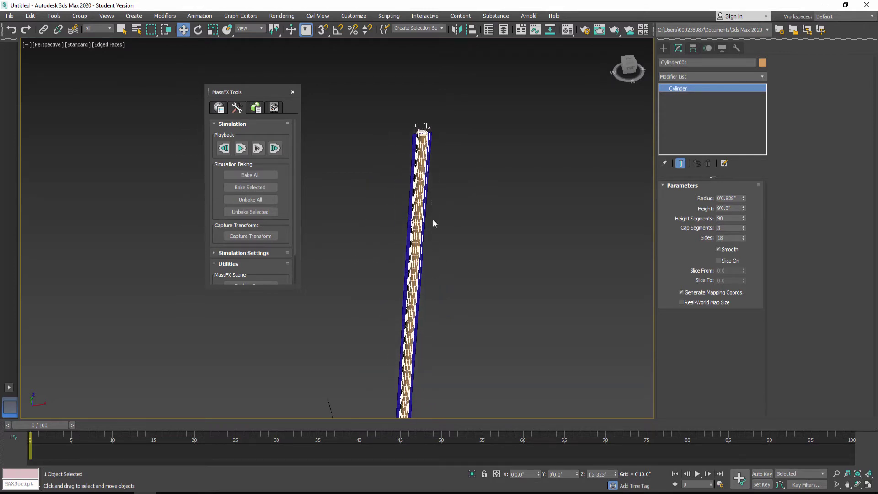
middle_click_drag(434, 291, 430, 273, "alt")
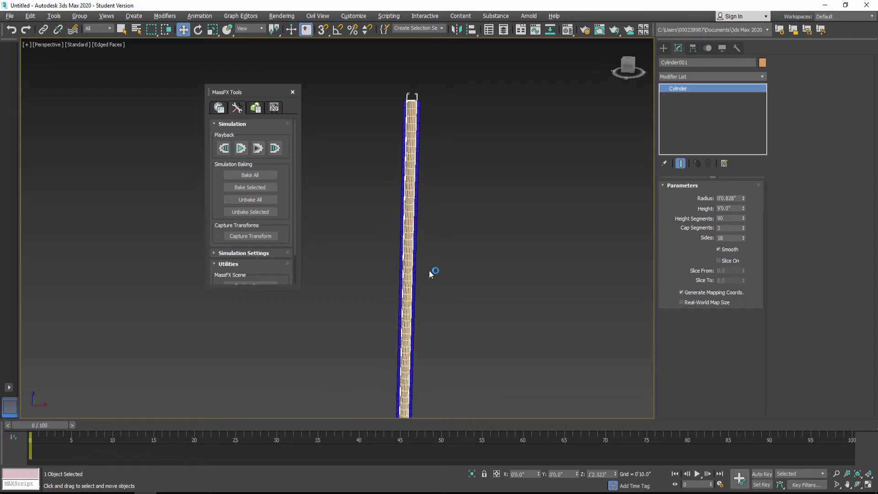
Apply a Skin Wrap modifier to the cylinder and add Plane001 as its control object
left_click(763, 76)
key("s")
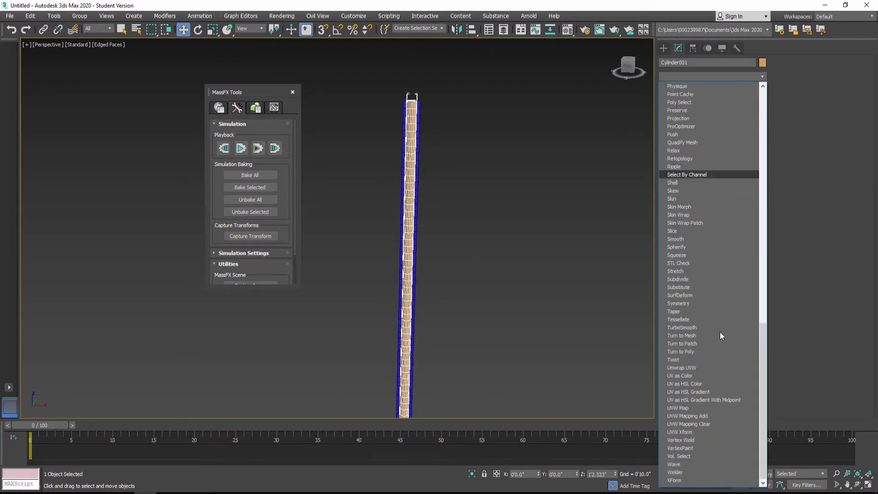
left_click(685, 215)
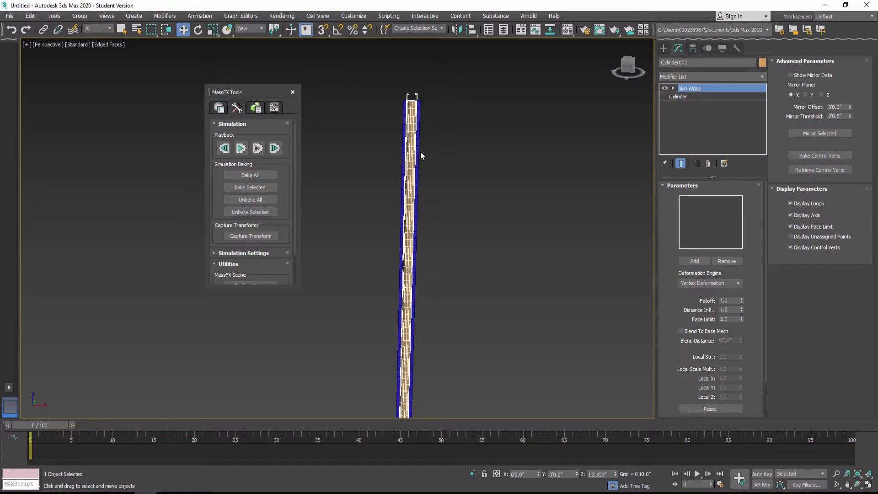
left_click(703, 261)
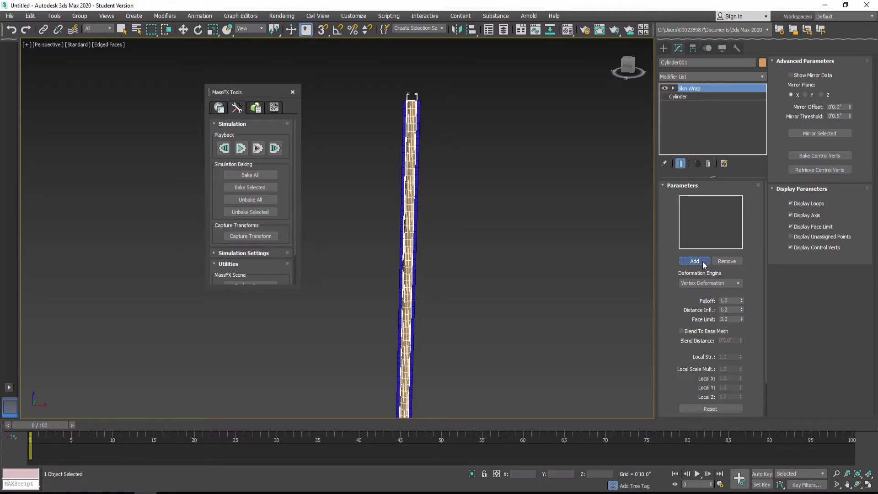
left_click(417, 181)
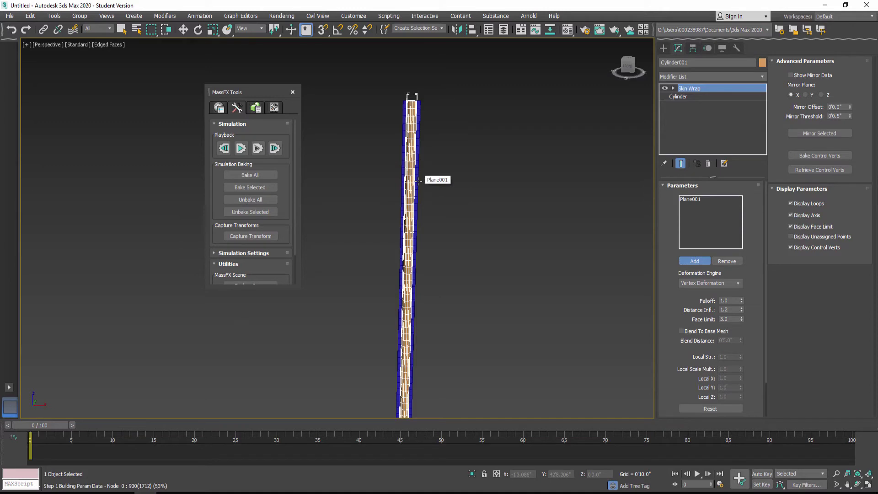
left_click(692, 262)
Run the MassFX simulation and examine how the wrapped cylinder falls and coils on the ground
left_click(664, 49)
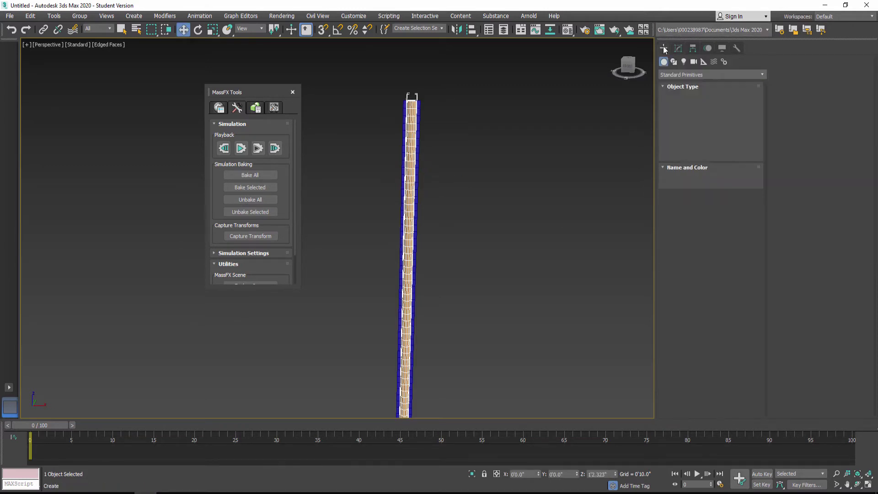
scroll(477, 215, "down", 5)
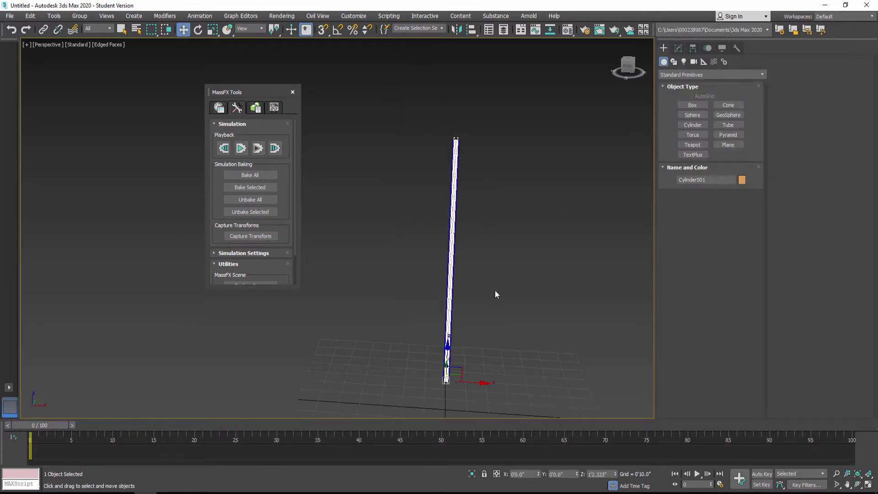
left_click(238, 147)
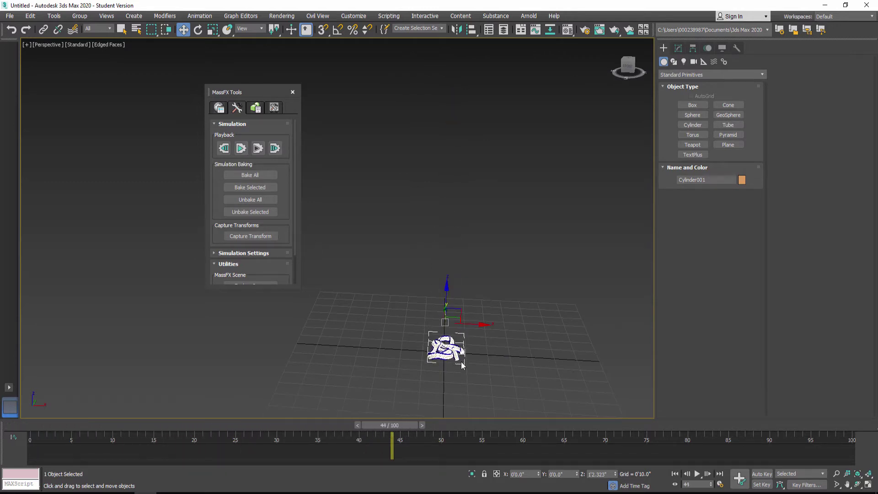
scroll(444, 339, "up", 5)
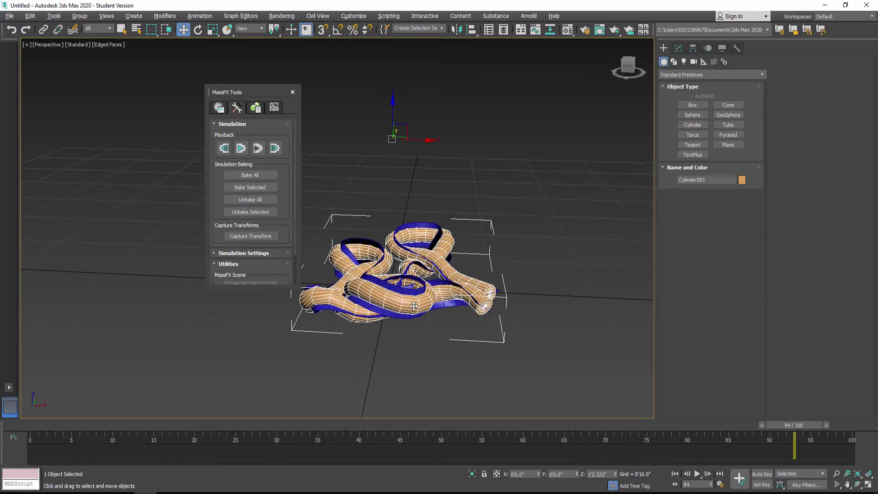
middle_click_drag(414, 307, 435, 287, "alt")
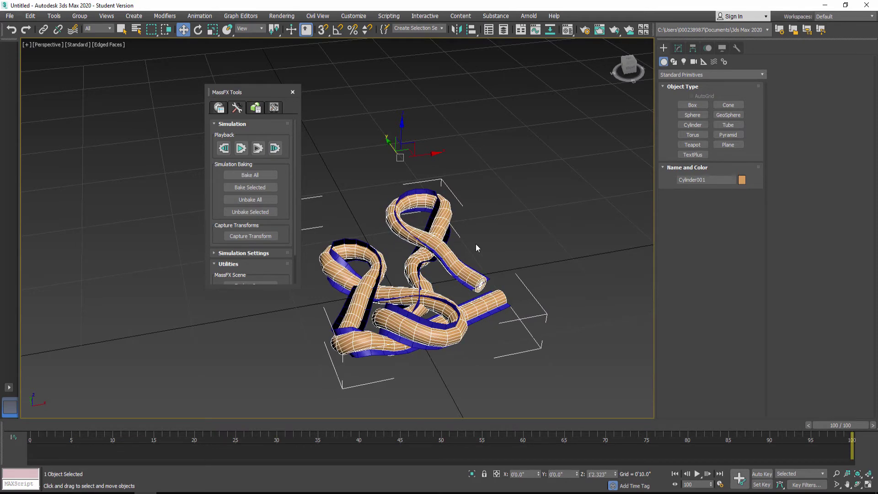
Rename the cylinder as Rope
left_click(678, 48)
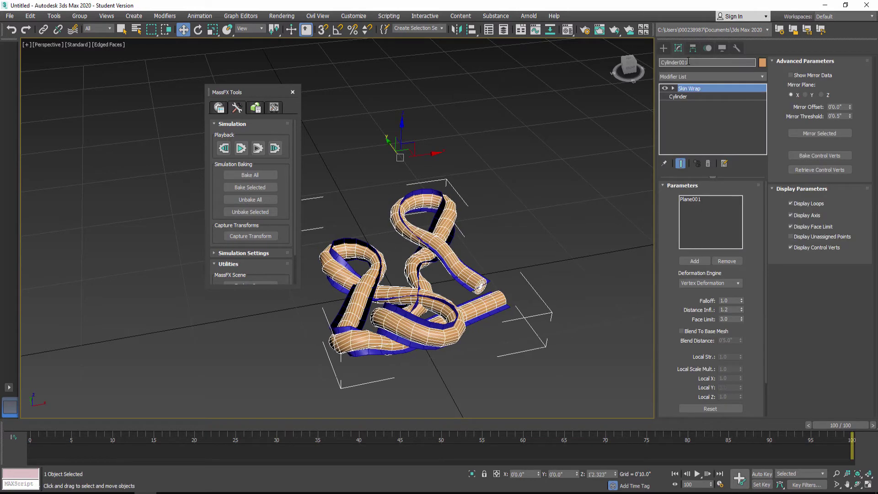
double_click(708, 61)
type("Rop")
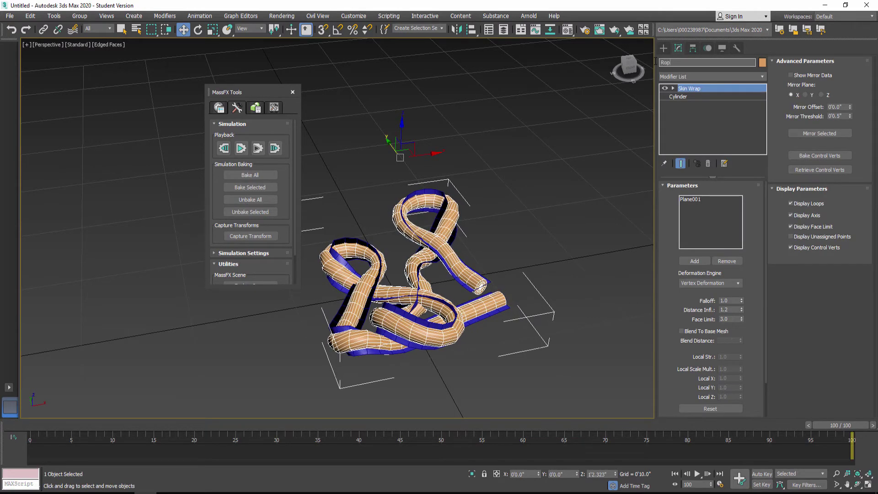
type("e")
key("Return")
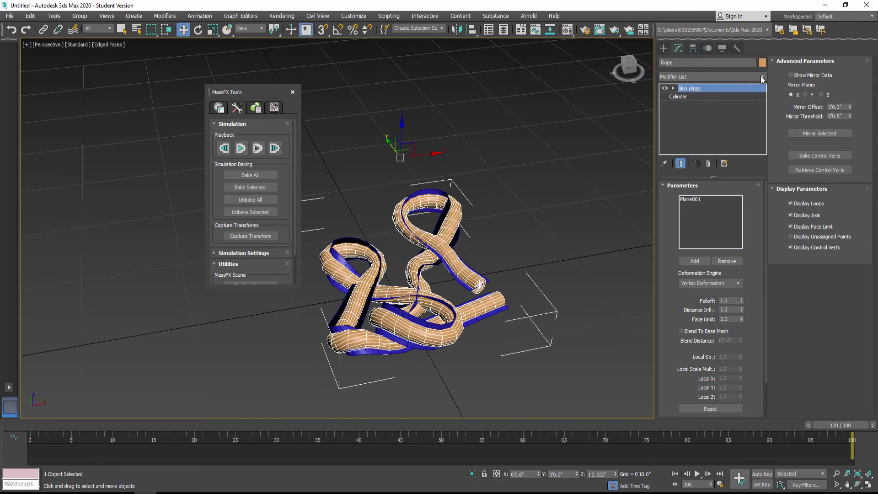
Apply a TurboSmooth modifier with 2 iterations to the rope and inspect its rounded end
left_click(762, 75)
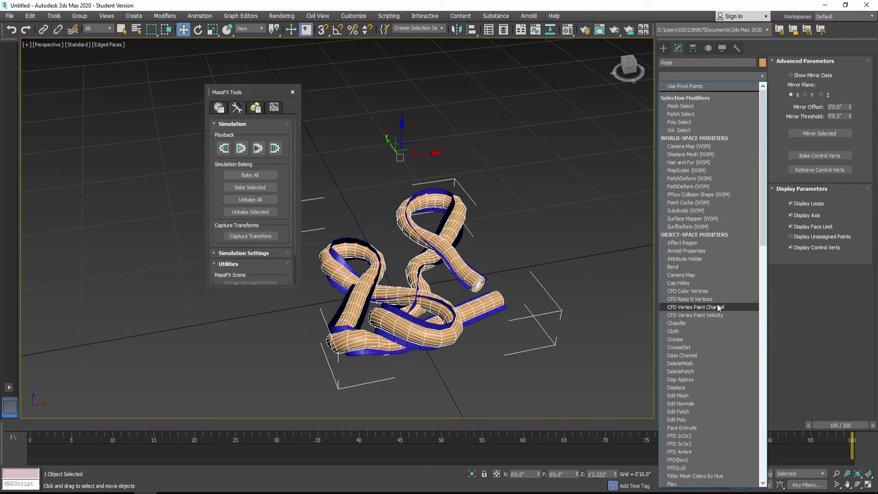
key("t")
left_click(718, 324)
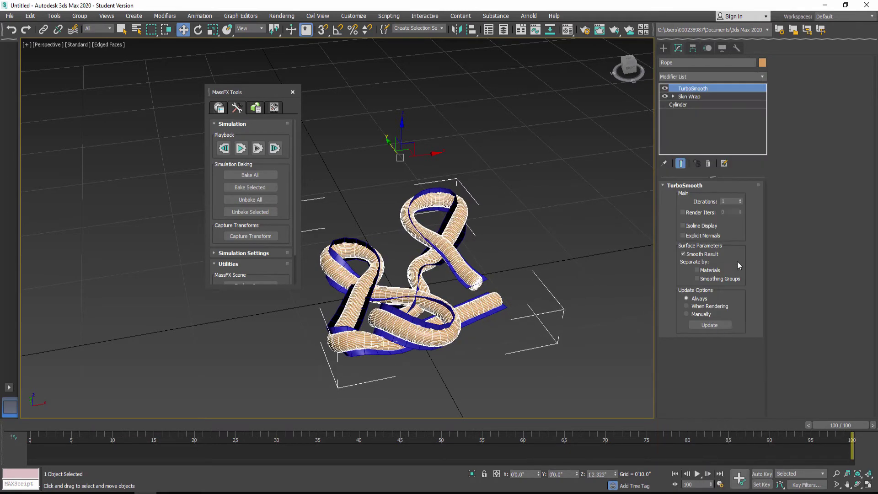
left_click(740, 199)
scroll(481, 274, "up", 8)
scroll(510, 229, "up", 6)
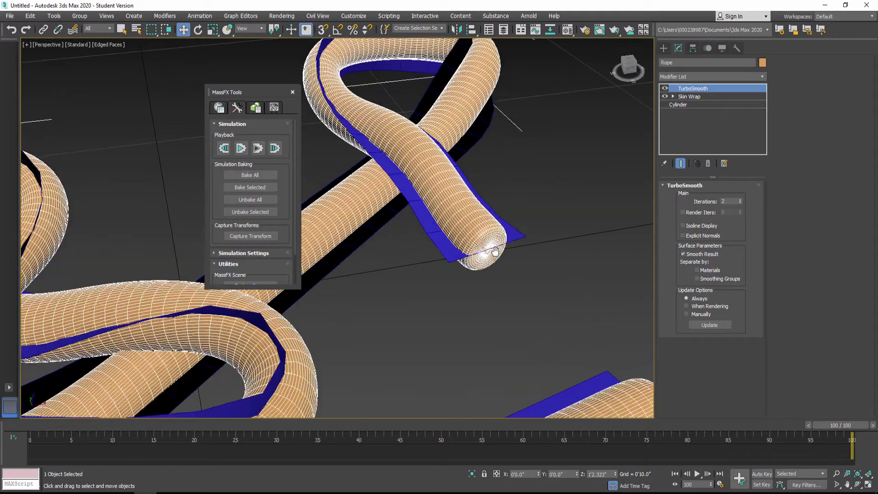
scroll(496, 250, "up", 6)
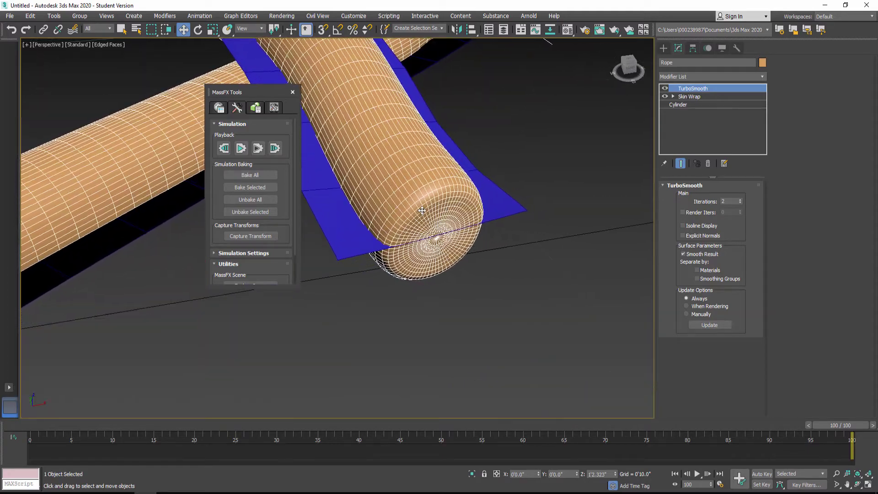
scroll(429, 208, "down", 5)
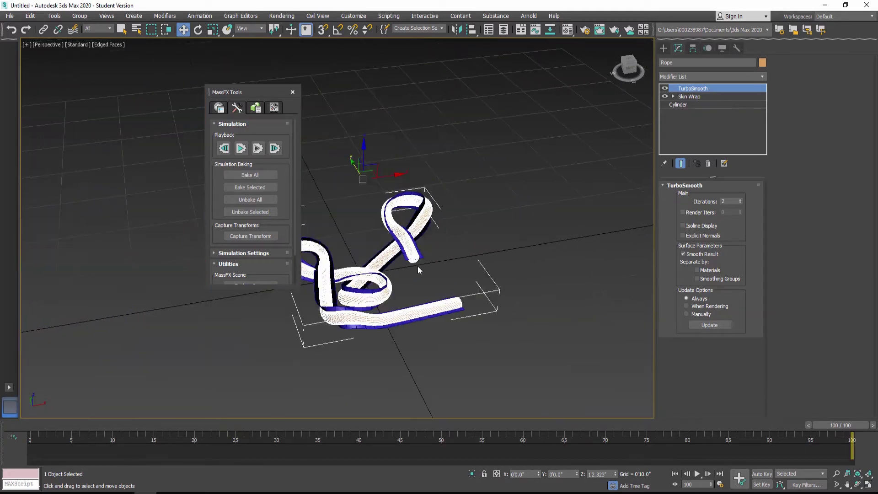
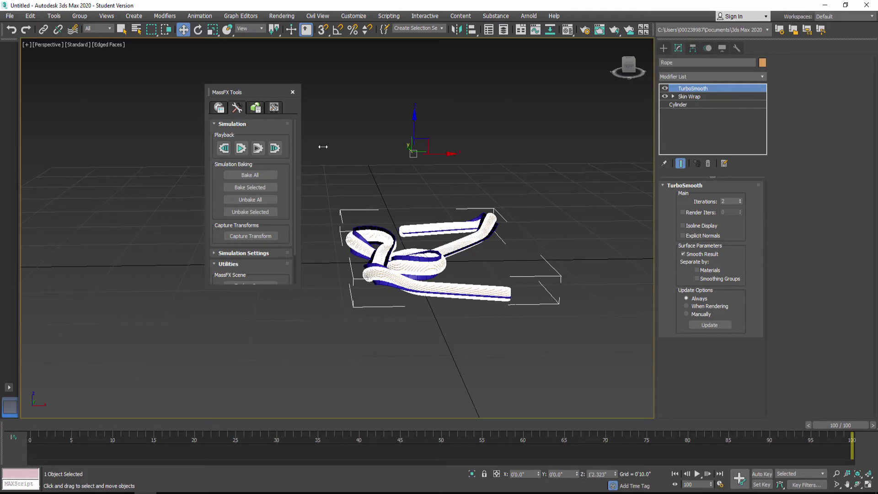
Reset the simulation to its starting state and check the rope's upper end in the front view
left_click(225, 150)
middle_click_drag(298, 210, 694, 70)
left_click(665, 47)
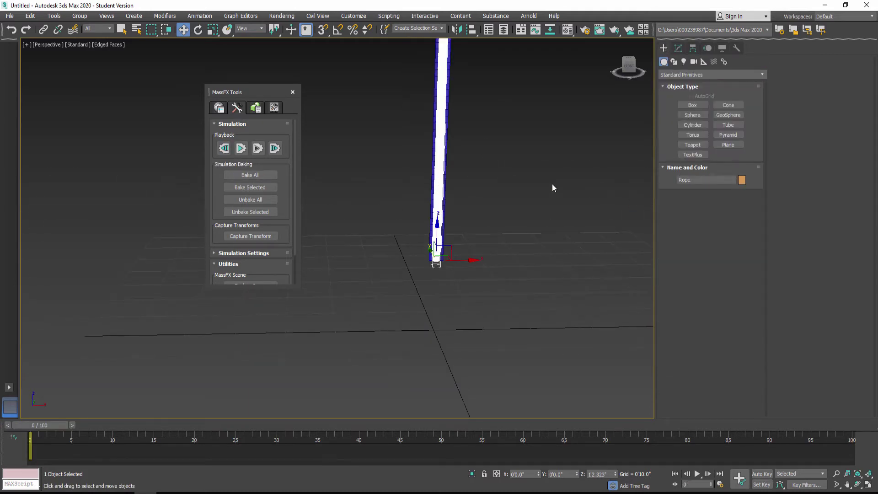
middle_click_drag(514, 79, 495, 236)
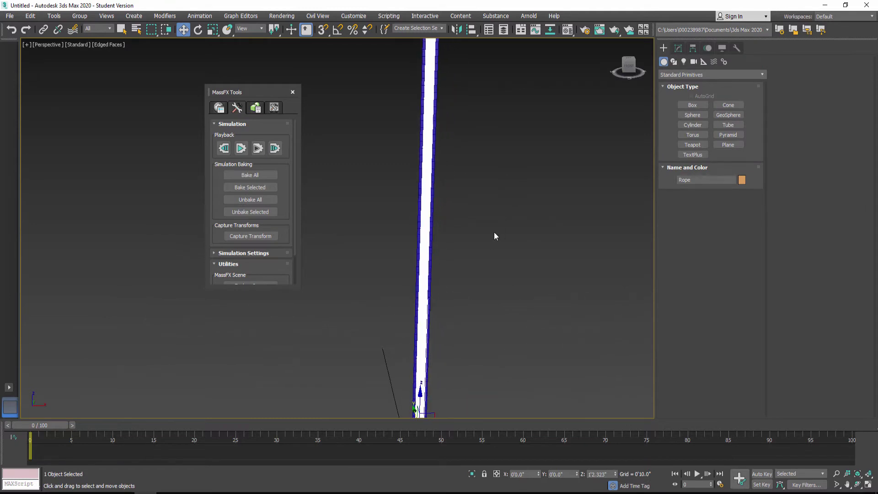
key("f")
middle_click_drag(409, 134, 446, 220)
scroll(446, 219, "up", 3)
scroll(447, 193, "down", 1)
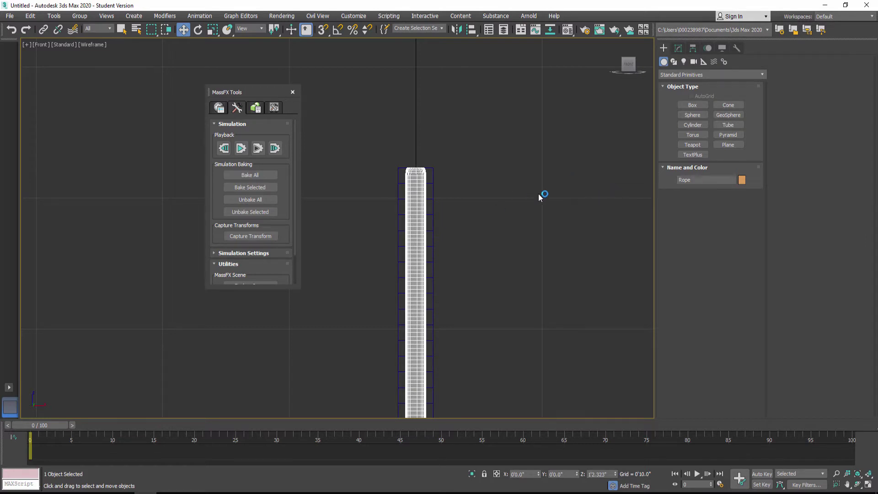
key("p")
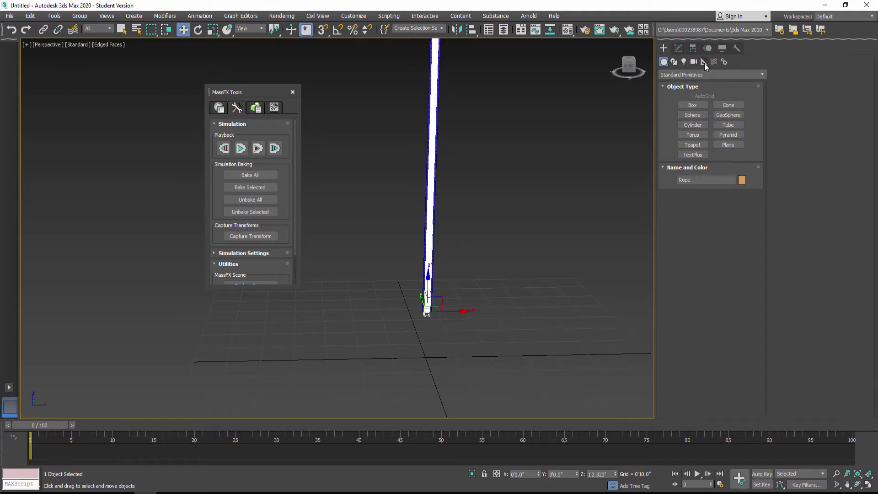
Create a small standard Dummy helper on the ground grid near the rope's lower end, in the perspective view
left_click(705, 63)
left_click(708, 74)
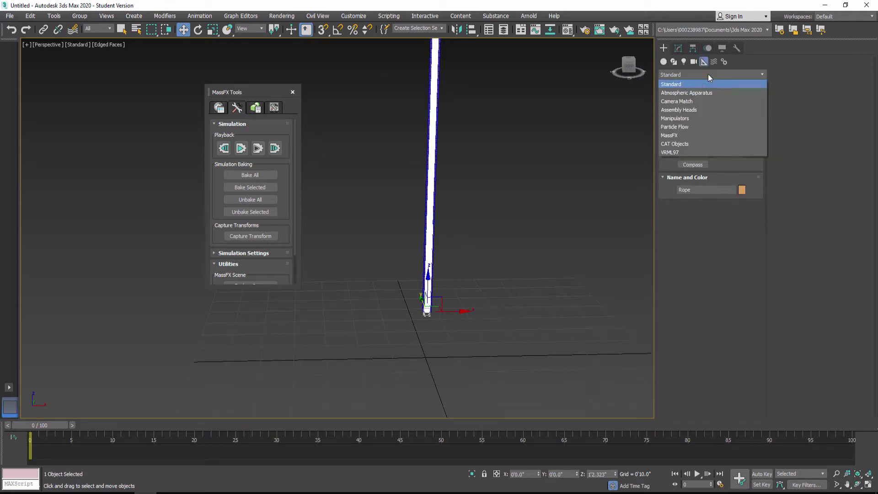
left_click(672, 85)
left_click(693, 105)
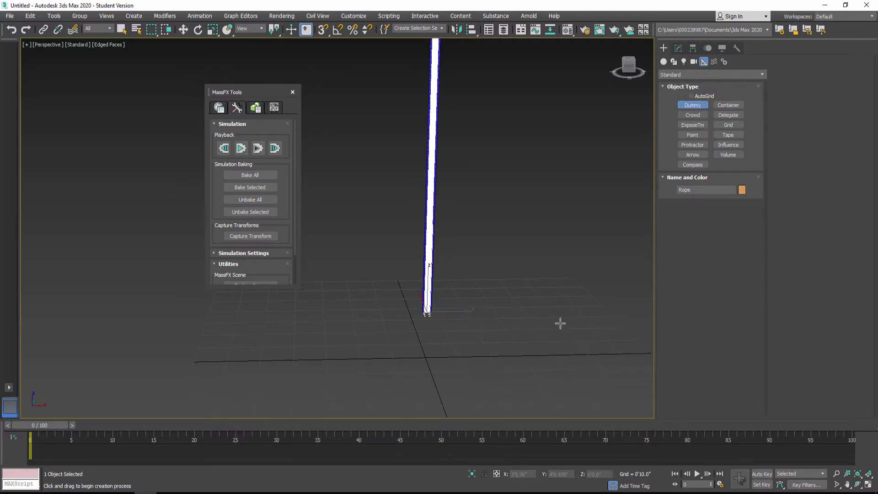
left_click_drag(432, 336, 438, 347)
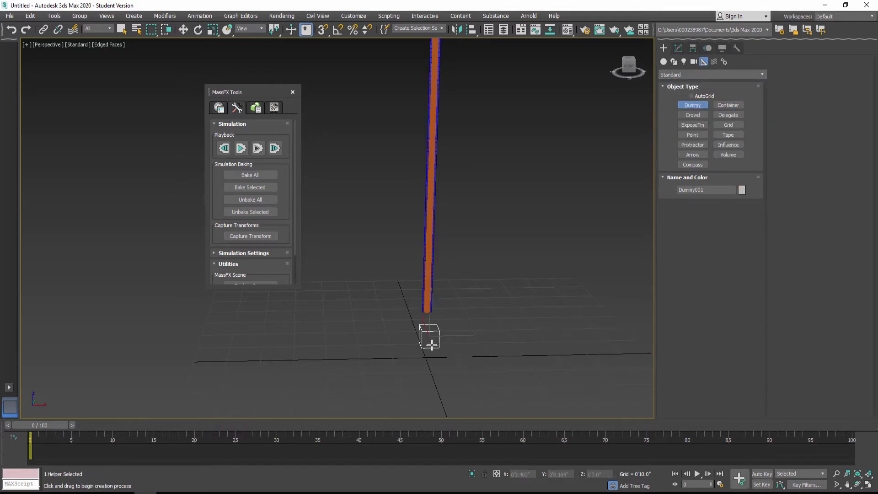
Set the dummy's absolute X and Y world position to 0
right_click(183, 29)
right_click(597, 203)
right_click(597, 213)
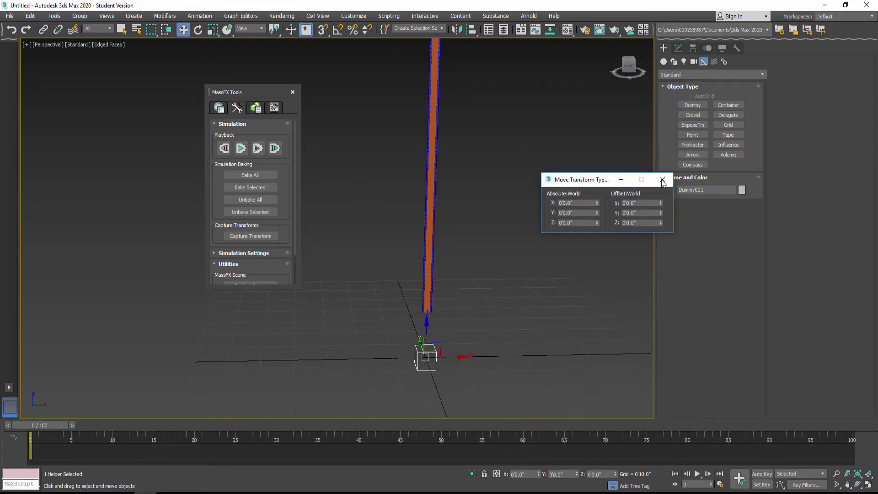
left_click(663, 179)
Move the dummy straight up in the front view until it overlaps the rope's upper end
key("f")
scroll(452, 253, "down", 5)
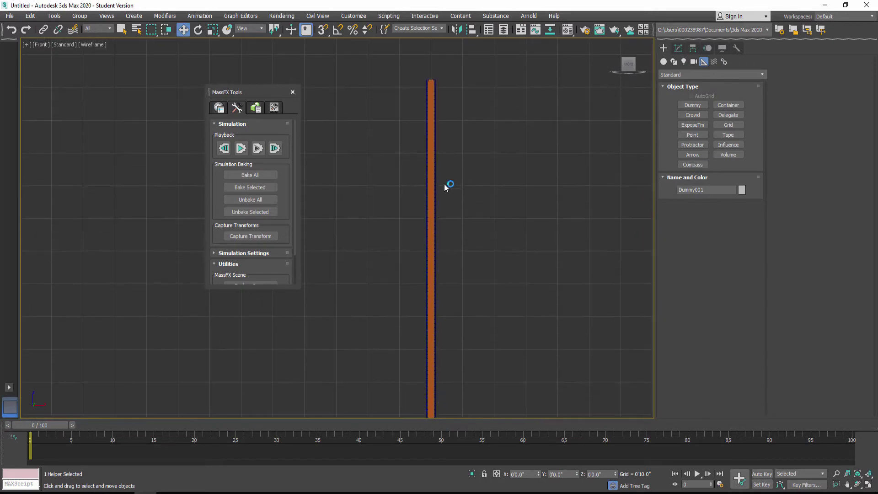
left_click_drag(436, 330, 434, 118)
scroll(441, 178, "up", 4)
left_click_drag(407, 54, 406, 183)
left_click(545, 272)
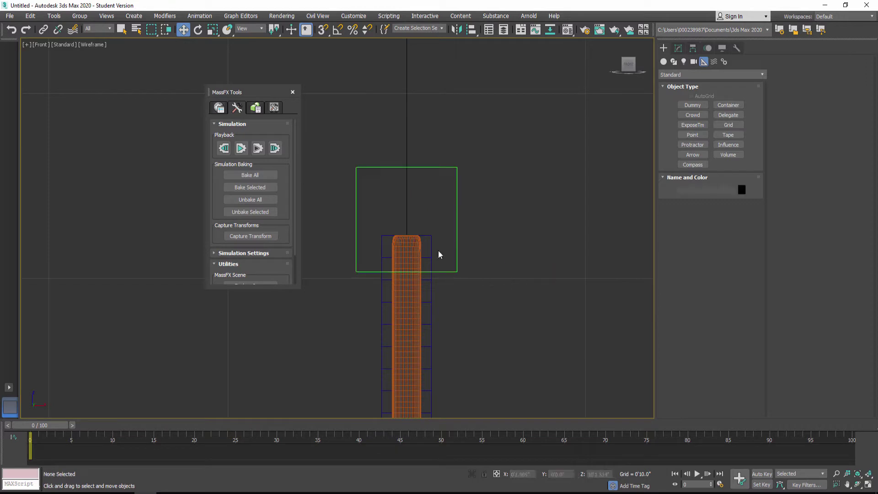
Make a group named Rope_Top from the top two rows of the plane's mCloth vertices
left_click(432, 258)
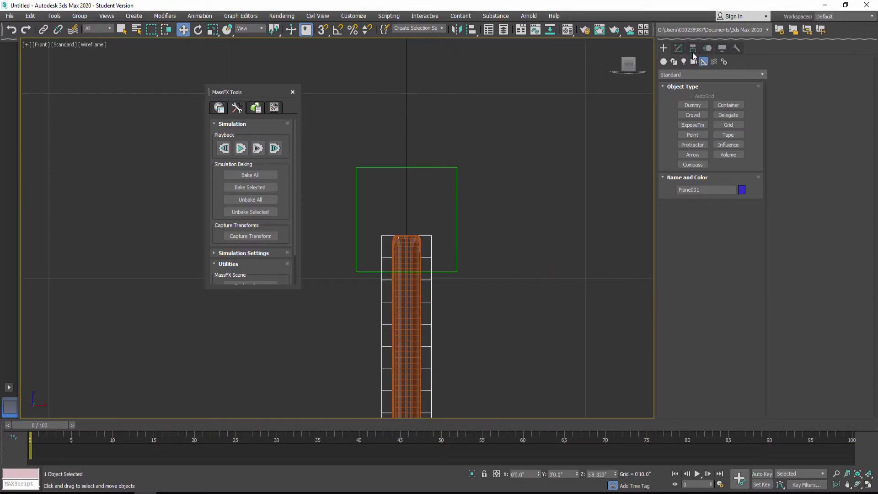
left_click(678, 48)
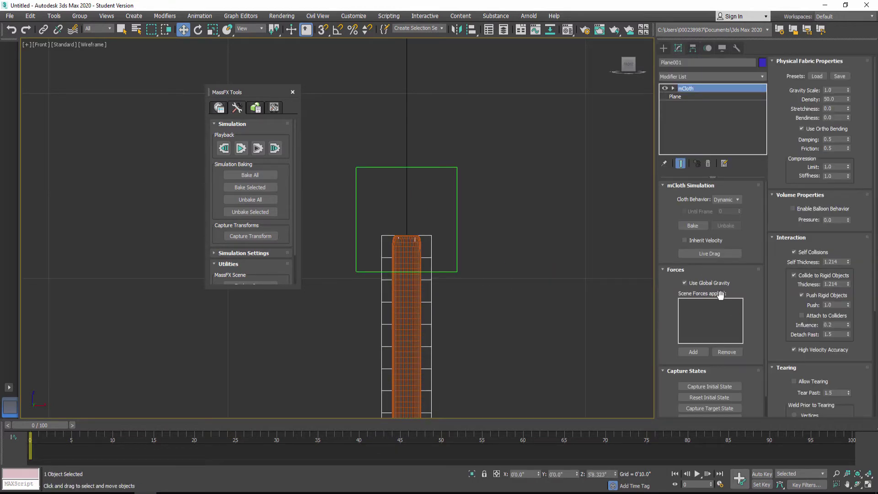
left_click(674, 88)
left_click(690, 97)
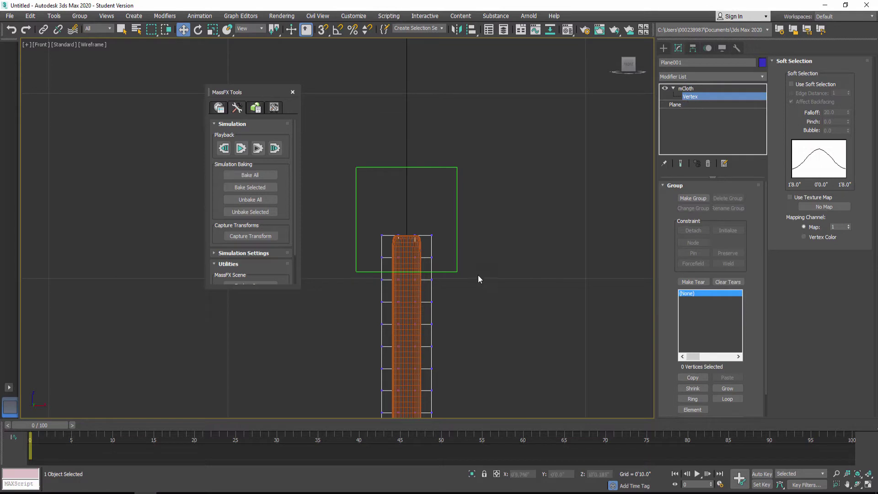
left_click_drag(367, 215, 450, 265)
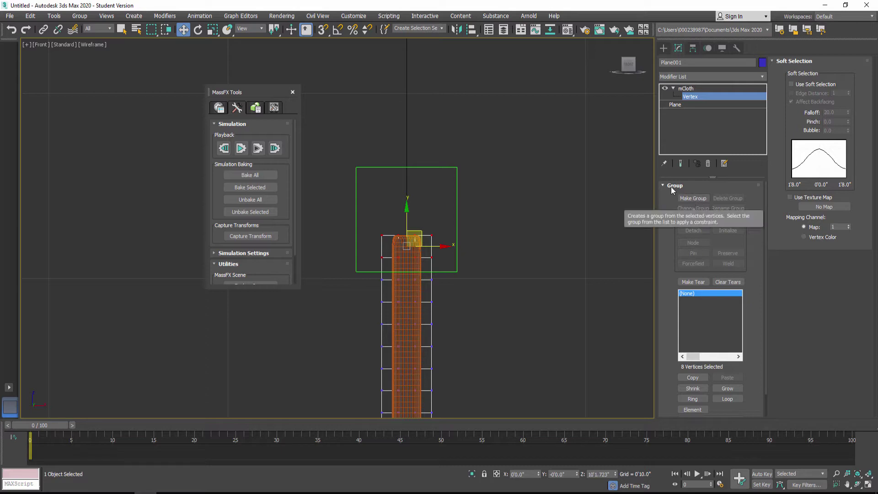
left_click(693, 199)
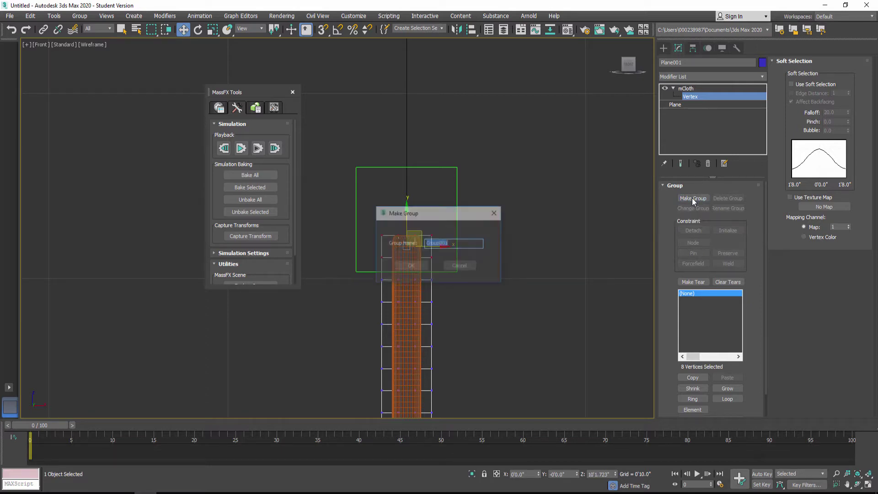
key("End")
double_click(444, 241)
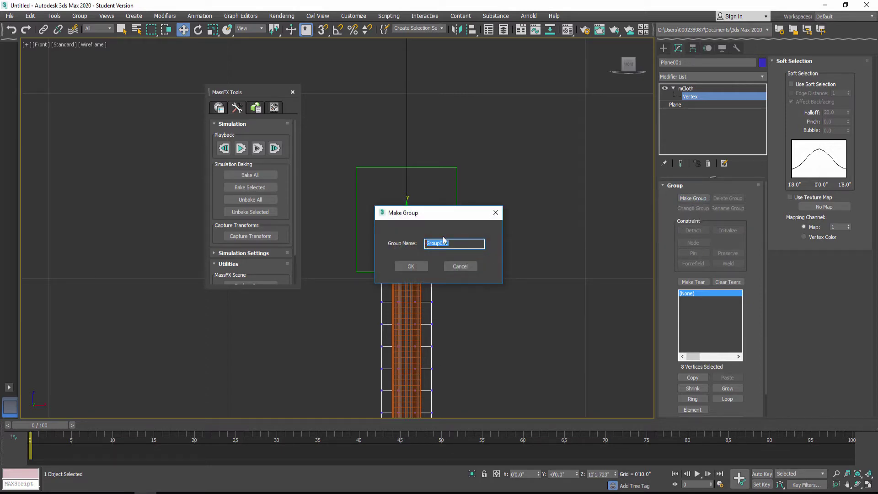
type("Rope_Top")
left_click(410, 268)
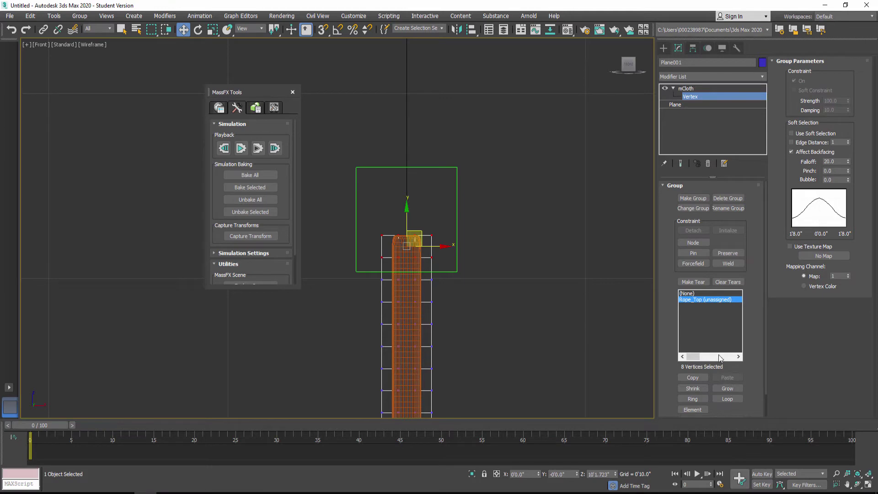
Constrain the Rope_Top vertex group to the upper dummy as a node
left_click(716, 254)
left_click(696, 243)
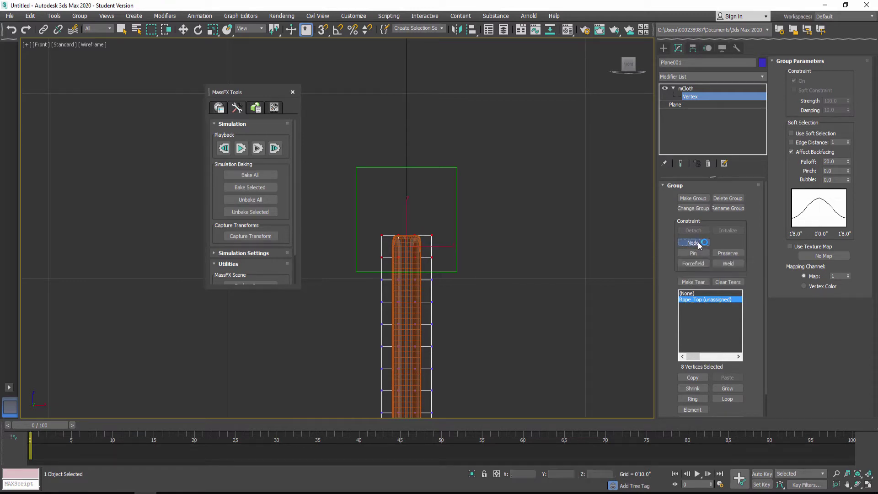
left_click(457, 182)
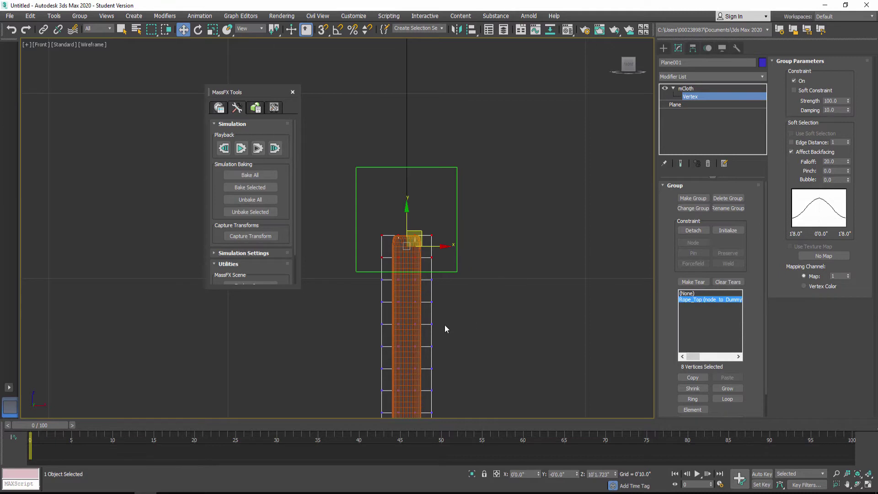
Run the MassFX simulation in the perspective view with the upper dummy selected, to check that the rope hangs from it
key("p")
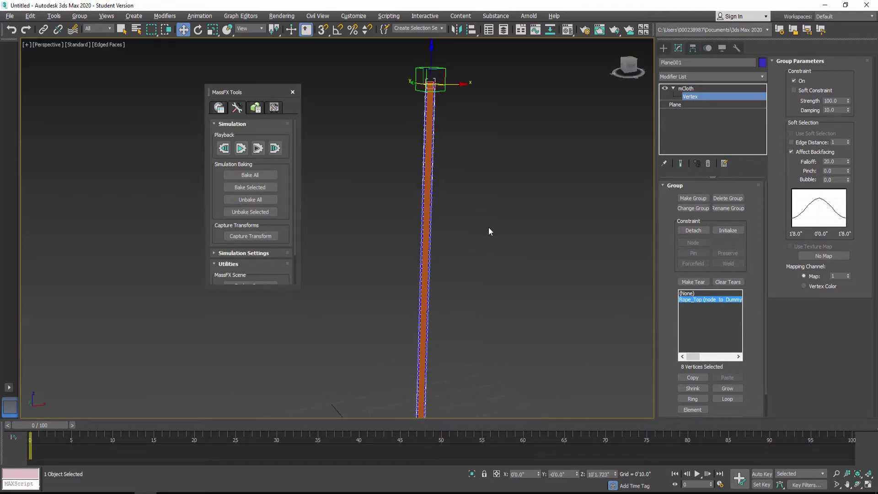
left_click(664, 48)
scroll(523, 165, "down", 2)
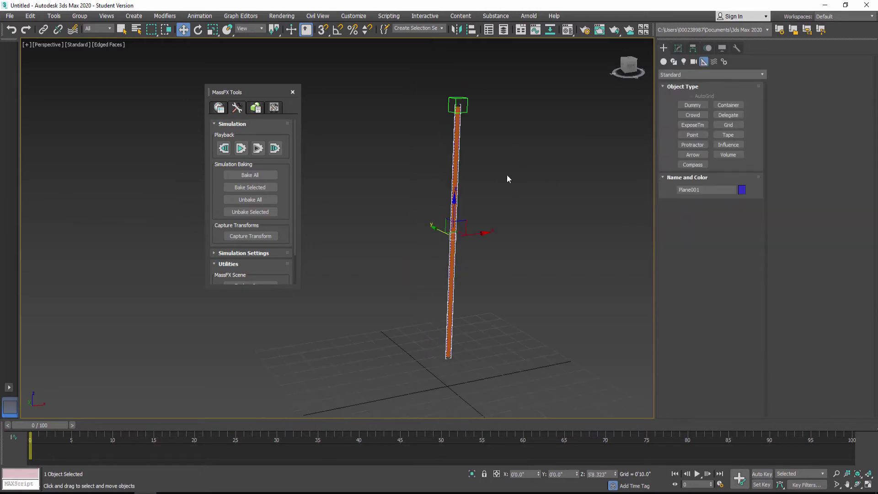
left_click(468, 107)
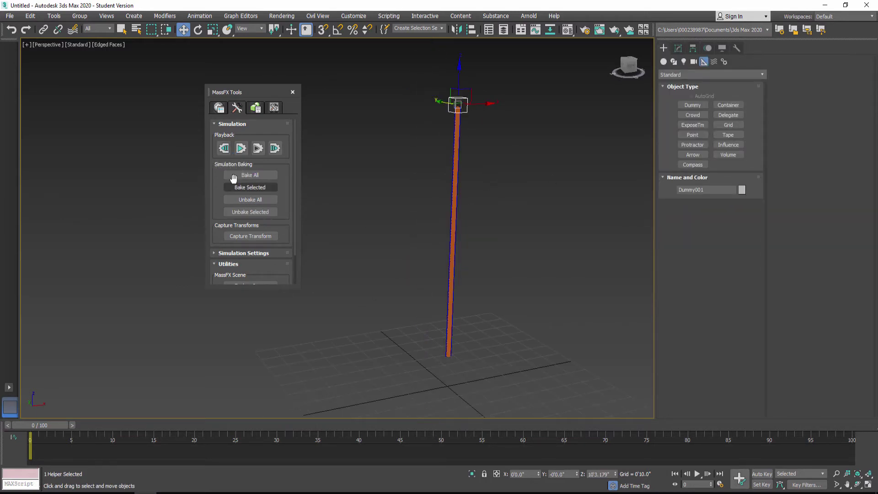
left_click(241, 149)
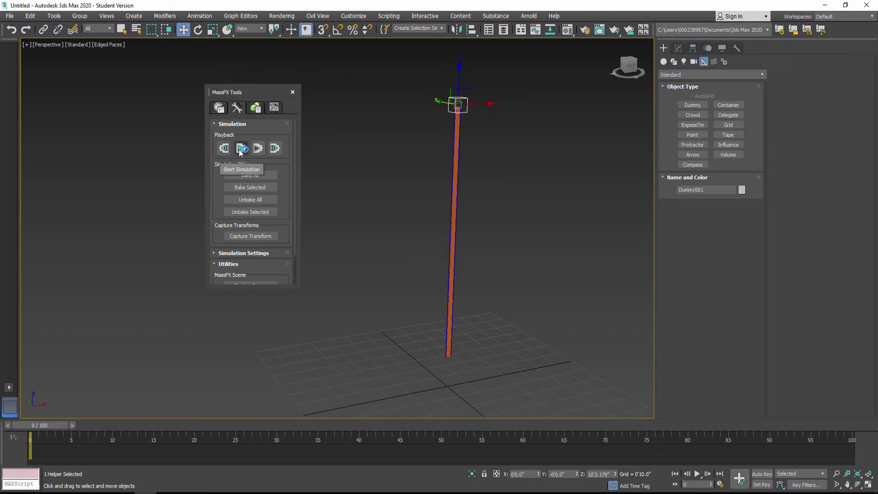
left_click(241, 149)
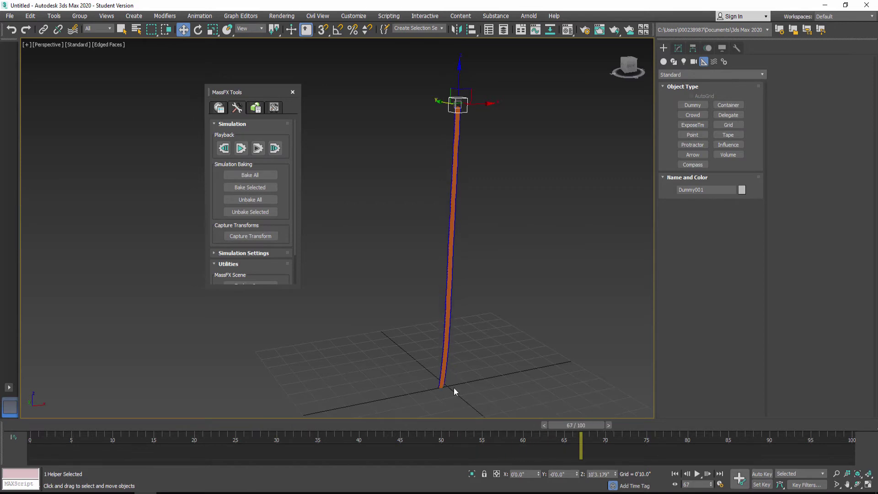
Try swinging the simulated rope by moving the dummy about 2'4" in negative X, and undo the move
left_click_drag(491, 109, 421, 114)
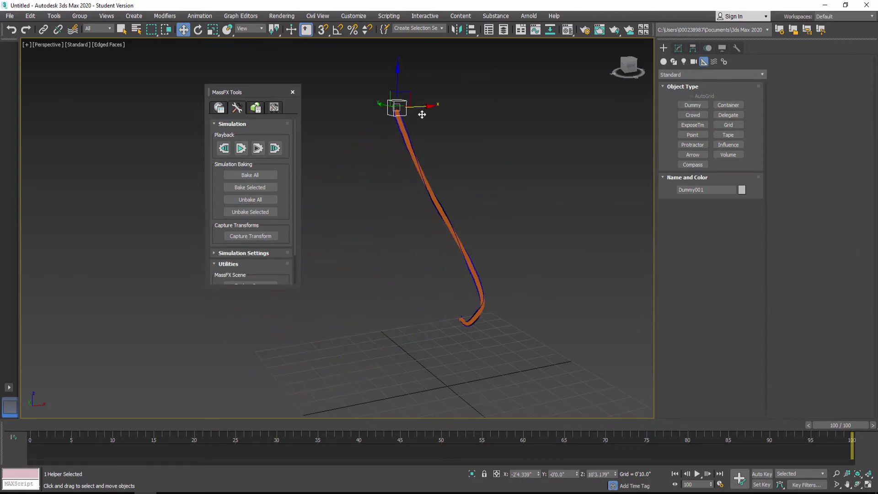
left_click(224, 149)
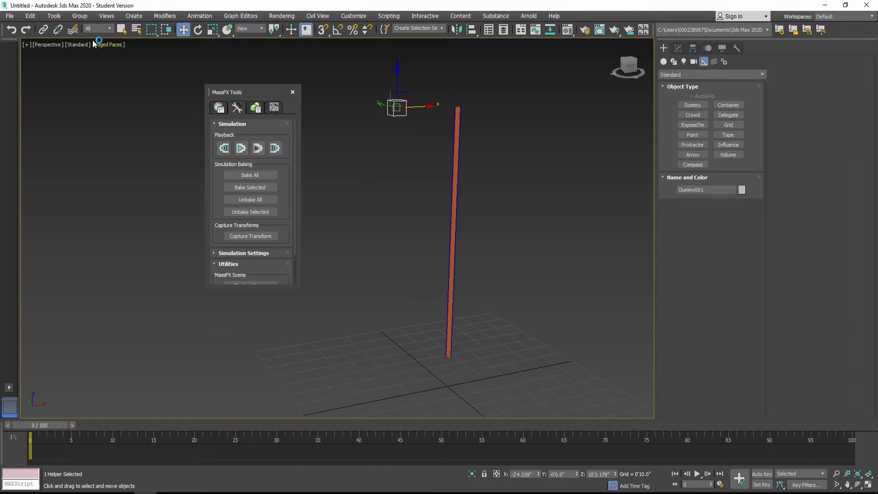
left_click(13, 31)
left_click(13, 31)
left_click(13, 31)
Auto-key the dummy moving down to about X -3'0", Z 3'5" at frame 20, and play the animation from frame 0
left_click(763, 474)
left_click_drag(41, 426, 195, 426)
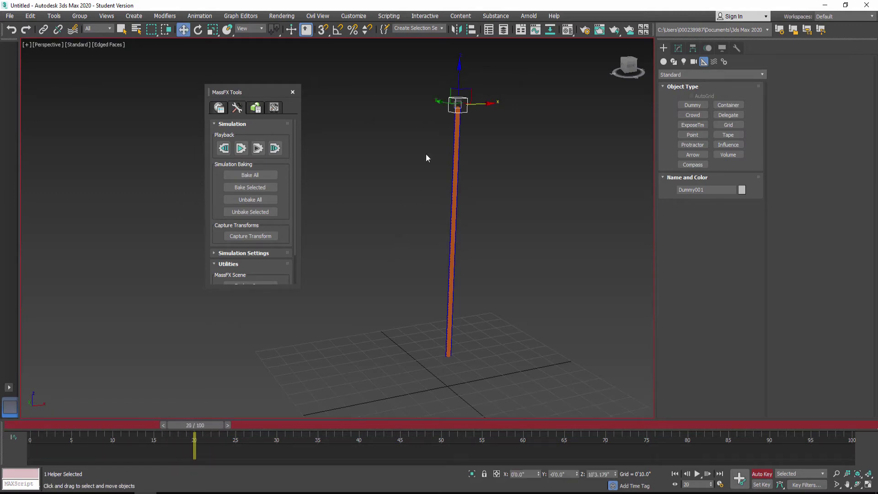
left_click_drag(466, 95, 385, 305)
left_click_drag(213, 426, 41, 425)
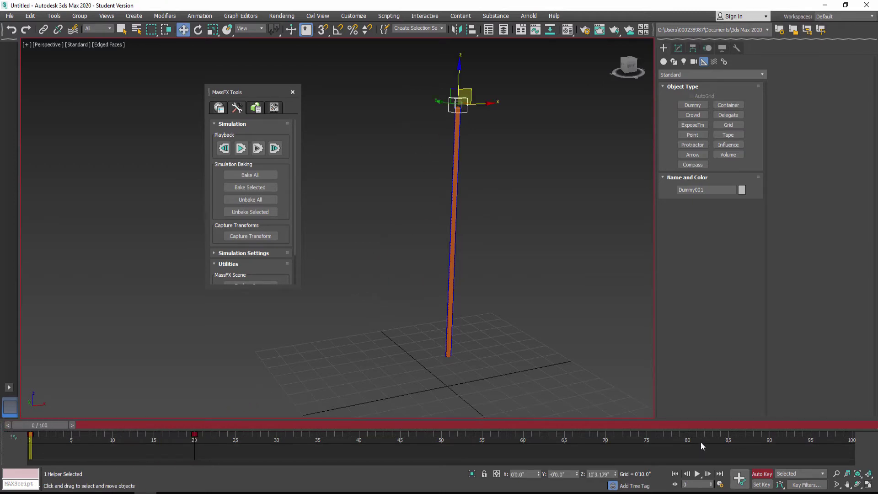
left_click(698, 475)
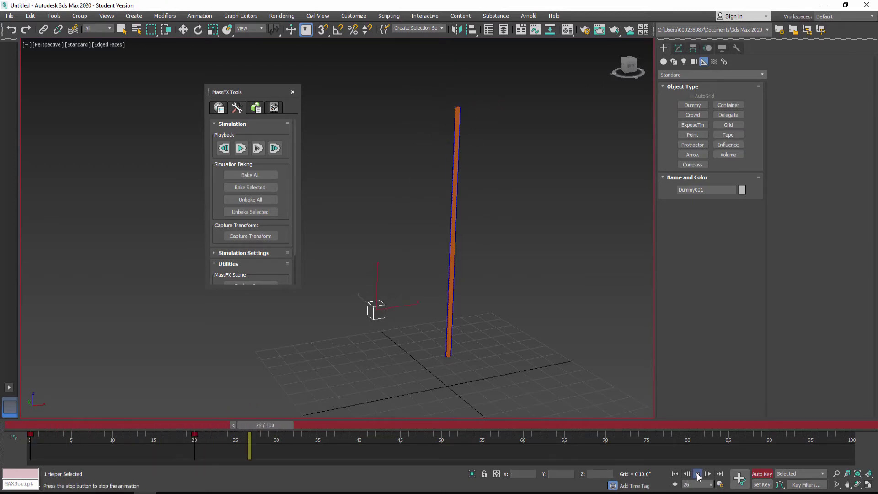
left_click(697, 475)
left_click(677, 476)
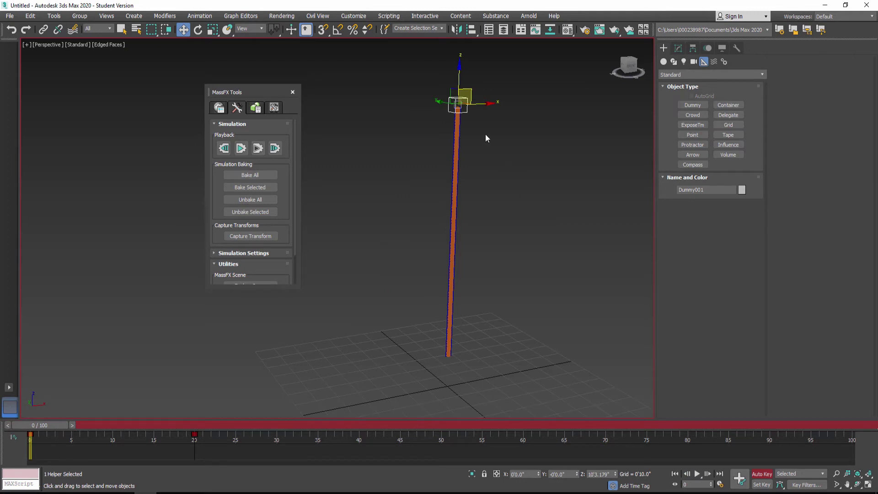
Run the MassFX simulation with the animated dummy pulling the rope, and reset it
left_click(239, 149)
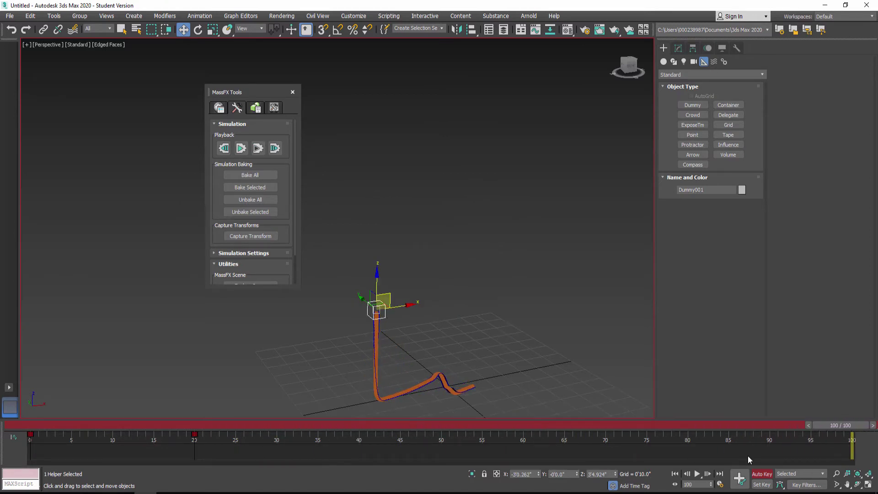
left_click(675, 474)
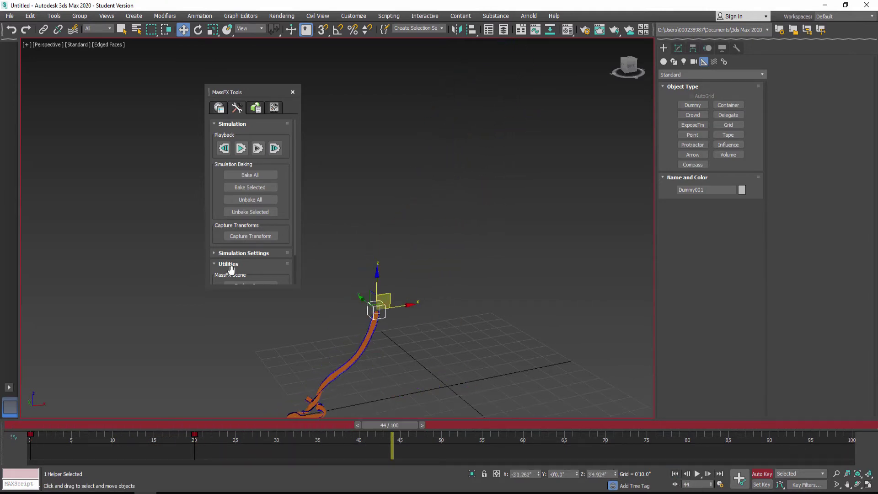
left_click(223, 148)
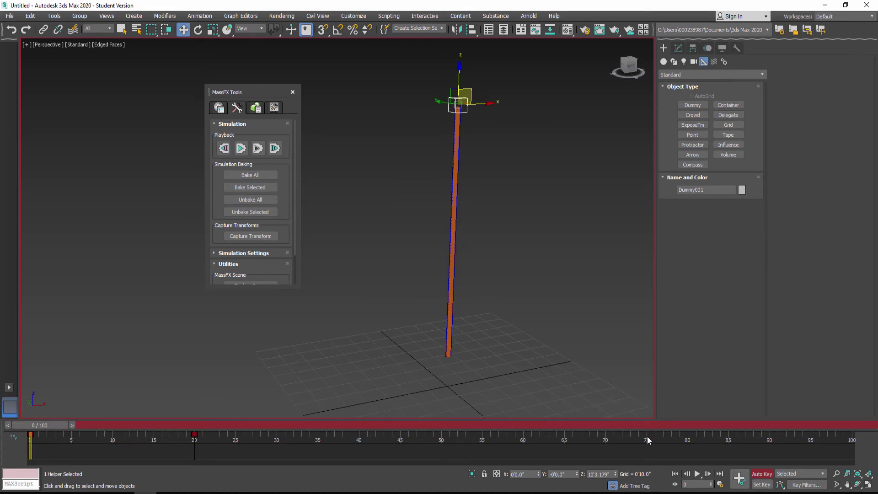
Turn off Auto Key and delete the dummy's animation keys
left_click(762, 474)
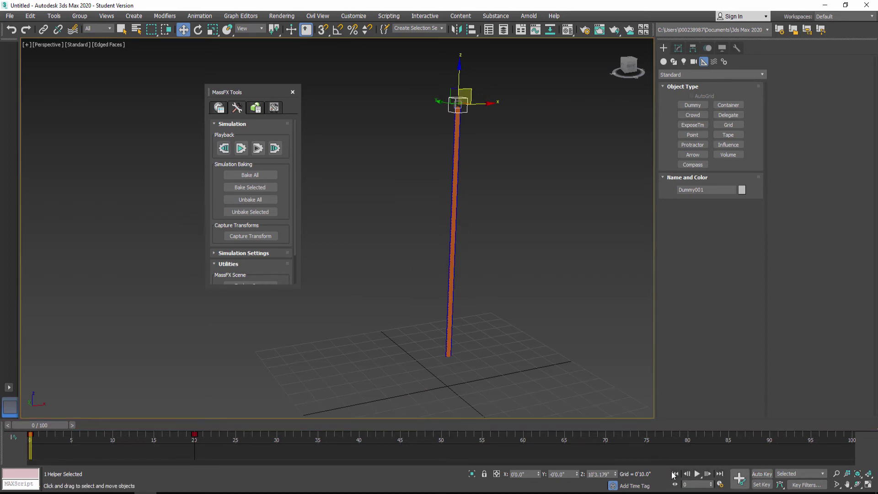
right_click(194, 440)
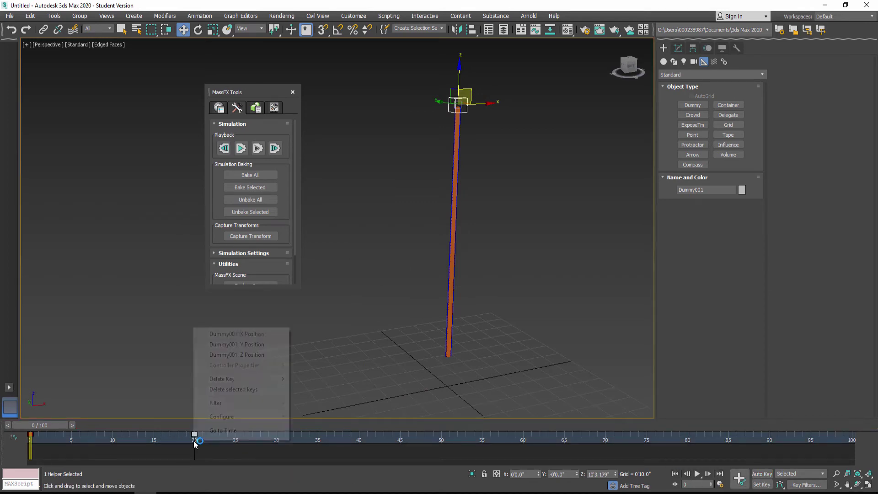
left_click(224, 389)
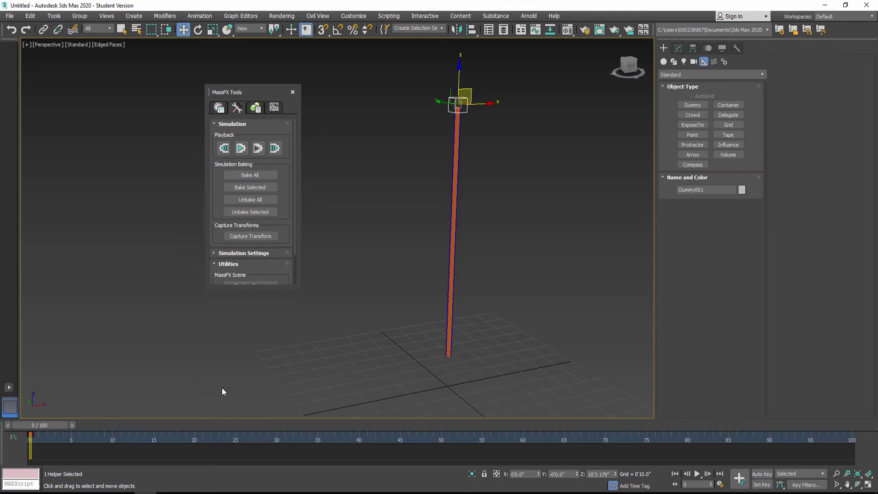
left_click(504, 212)
Clone the dummy as an instance straight down to the rope's lower end in the front view, naming it Dummy_Bottom
left_click(462, 97)
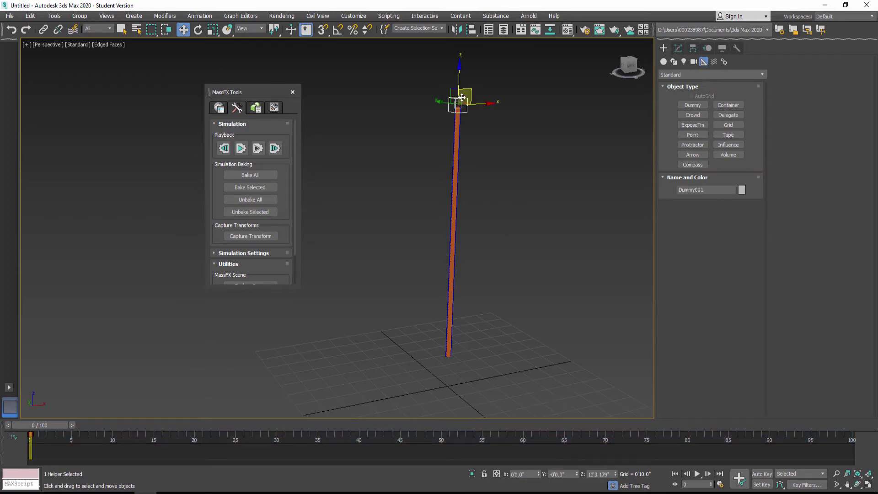
key("f")
scroll(434, 276, "down", 6)
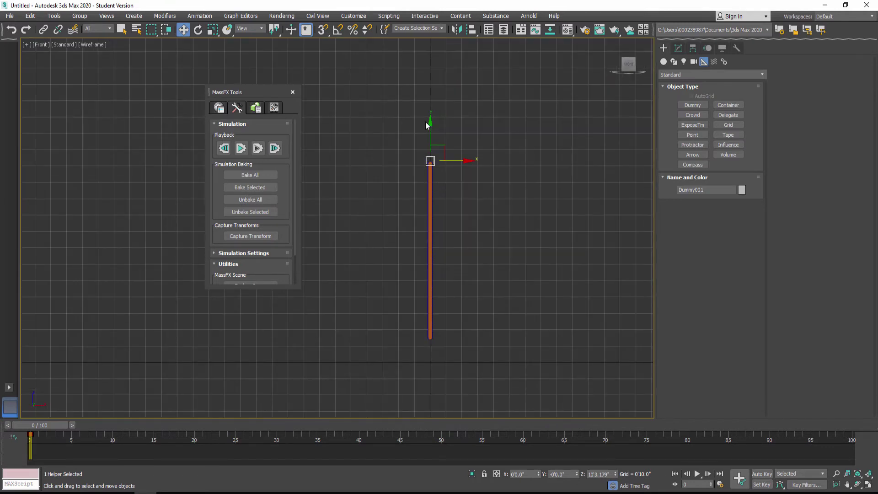
mouse_move(431, 128)
left_mouse_down("shift")
mouse_move(439, 305)
mouse_move(448, 316)
left_mouse_up("shift")
left_click(438, 275)
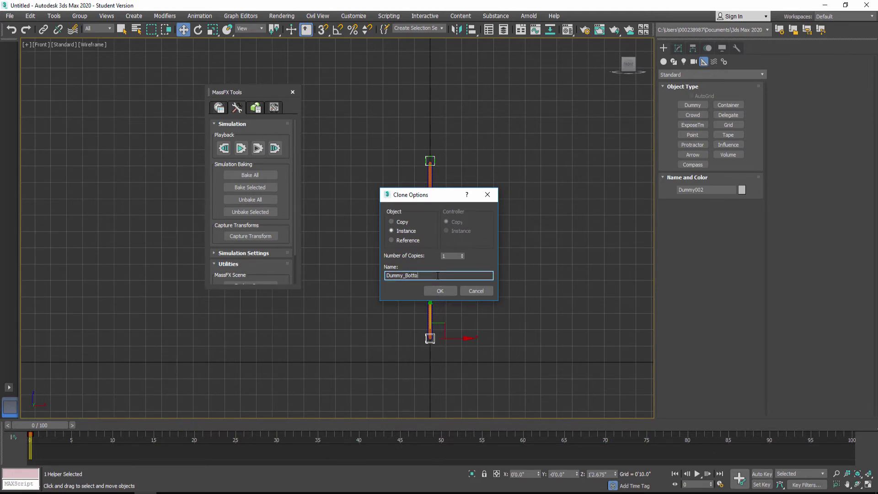
left_click(440, 291)
Rename the dummy at the rope's upper end with a matching name that starts with Dummy_
left_click(430, 161)
left_click(712, 190)
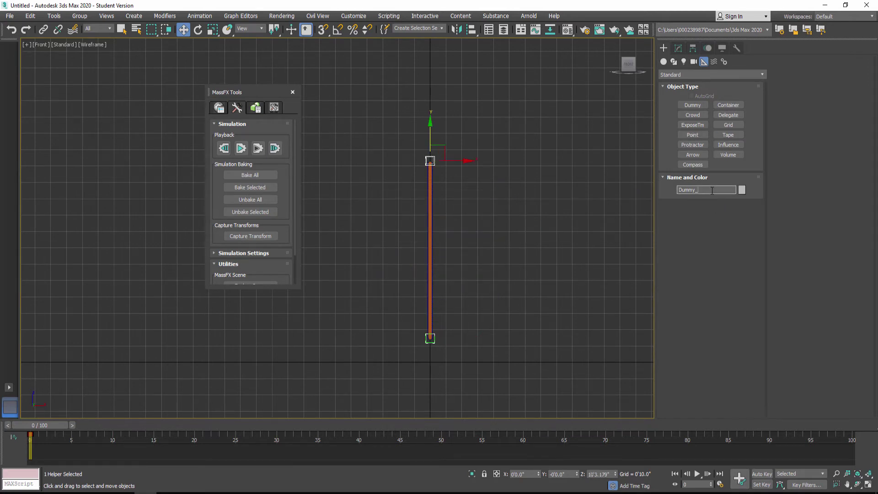
left_click(517, 268)
Select the bottom two rows of the plane's mCloth vertices at the rope's lower end
scroll(433, 270, "up", 5)
left_click(396, 265)
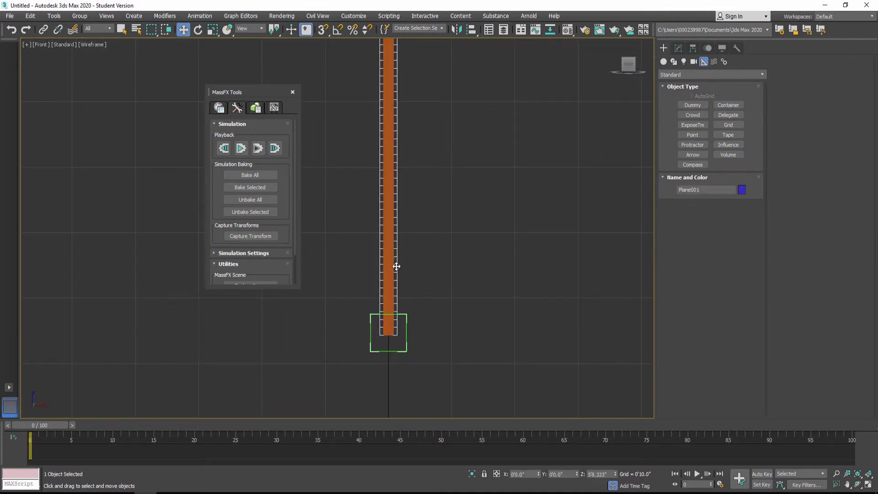
left_click(680, 48)
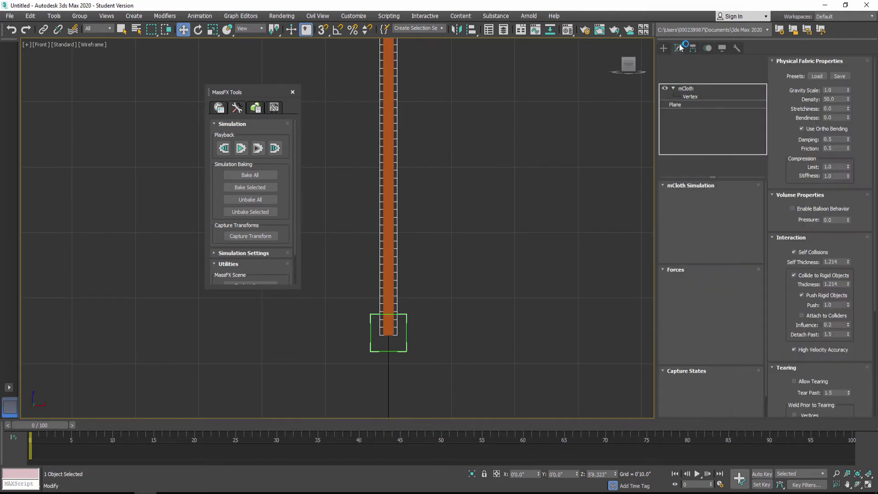
left_click(690, 97)
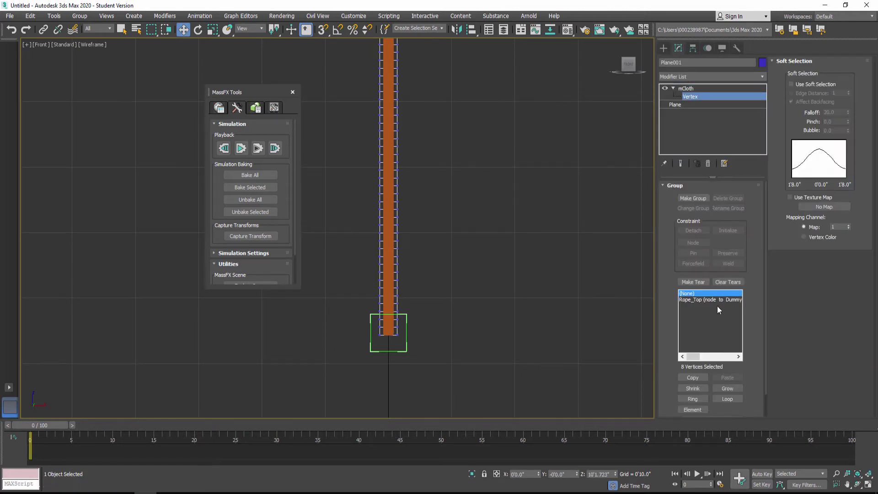
mouse_move(697, 360)
left_mouse_down()
mouse_move(709, 360)
mouse_move(683, 359)
left_mouse_up()
scroll(629, 282, "up", 2)
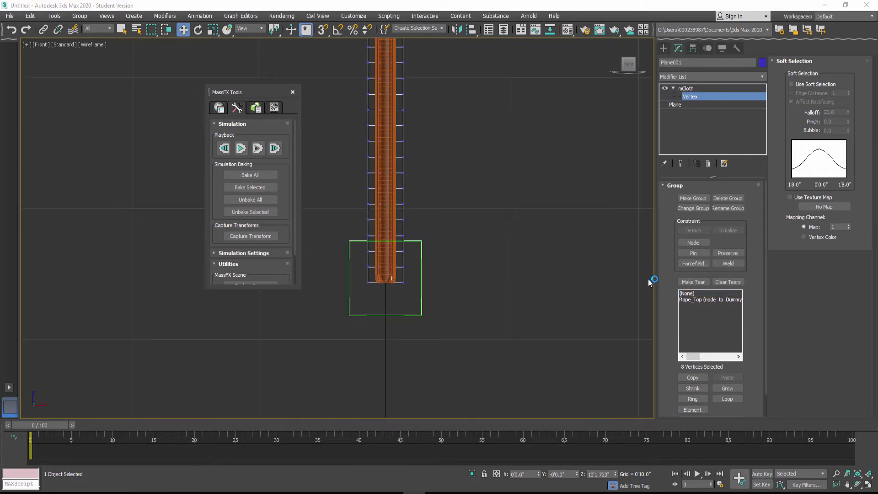
left_click_drag(333, 344, 400, 290)
left_click_drag(430, 262, 430, 262)
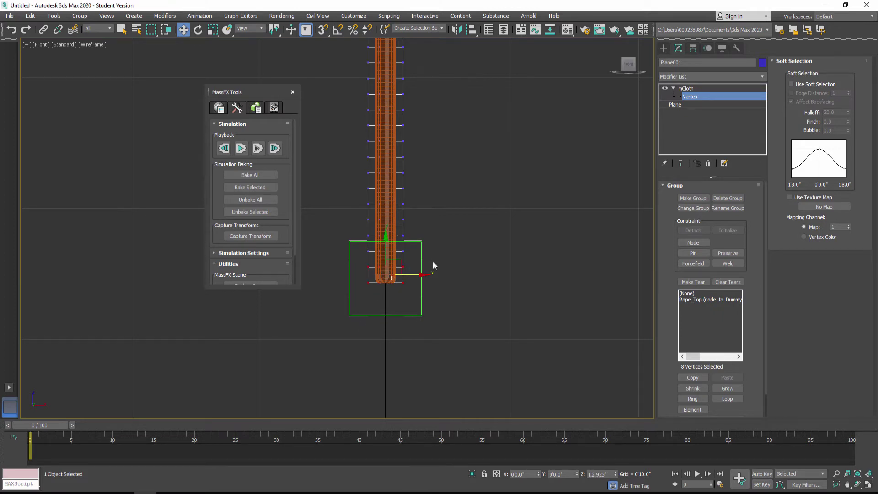
Make a vertex group named Rope_Bottom from the selection and constrain it to the lower dummy as a node
left_click(694, 198)
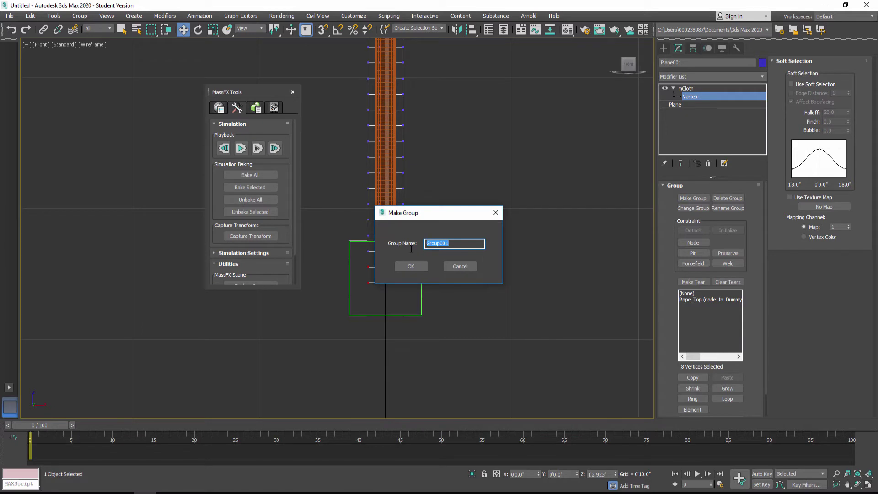
type("Ro")
left_click(411, 267)
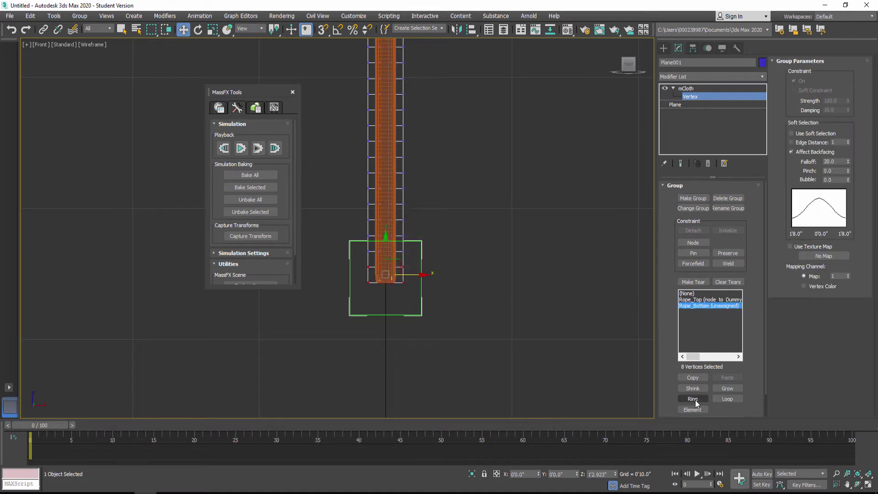
left_click(696, 244)
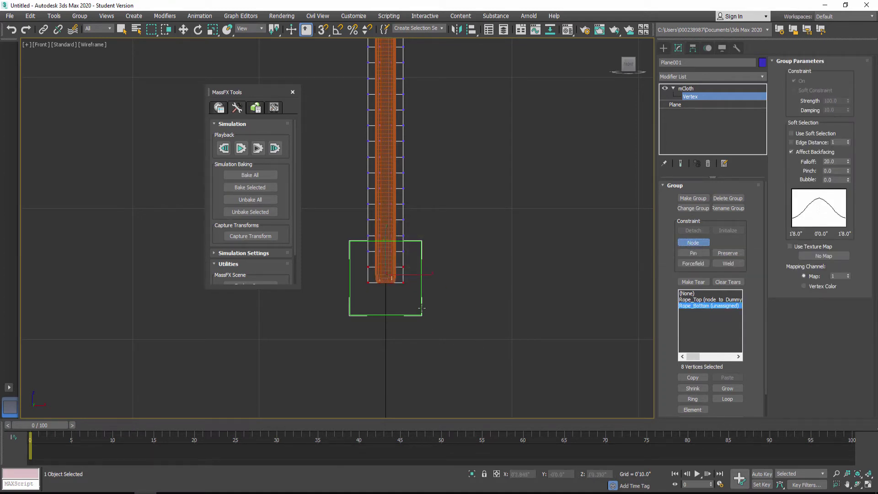
left_click(422, 308)
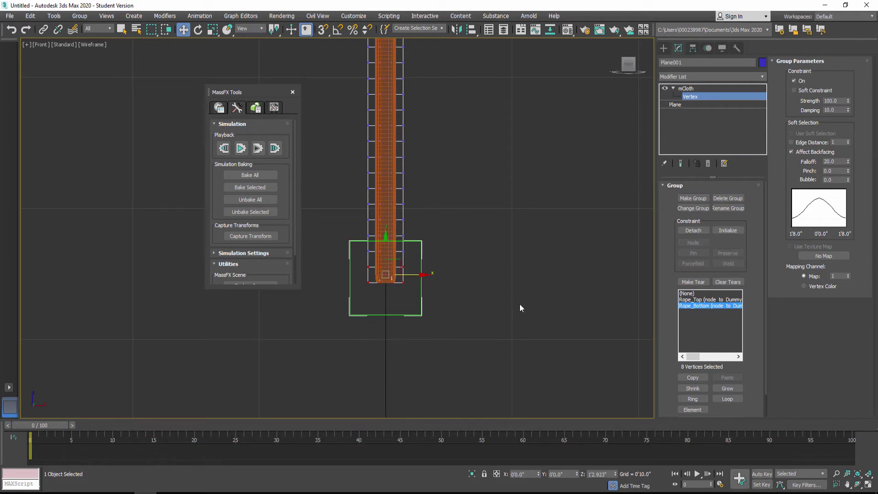
Run the MassFX simulation in the perspective view and inspect the rope held by both dummies from the side
key("p")
middle_click_drag(487, 264, 522, 289, "alt")
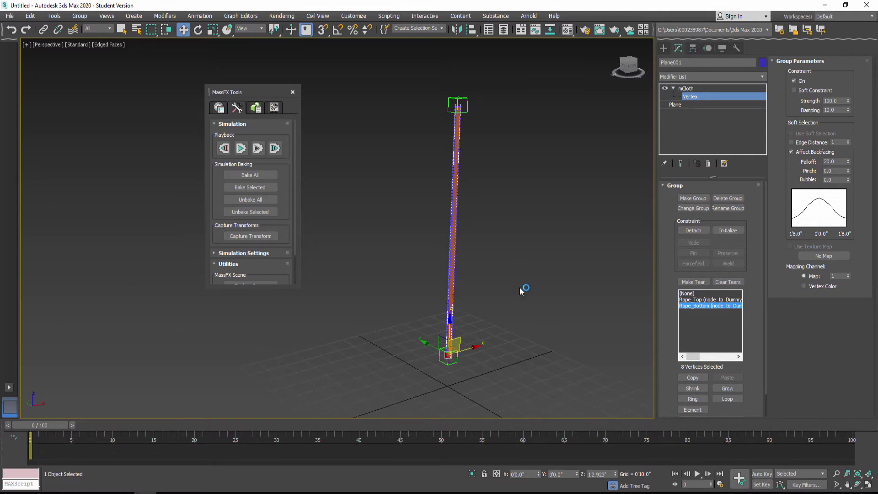
left_click(241, 148)
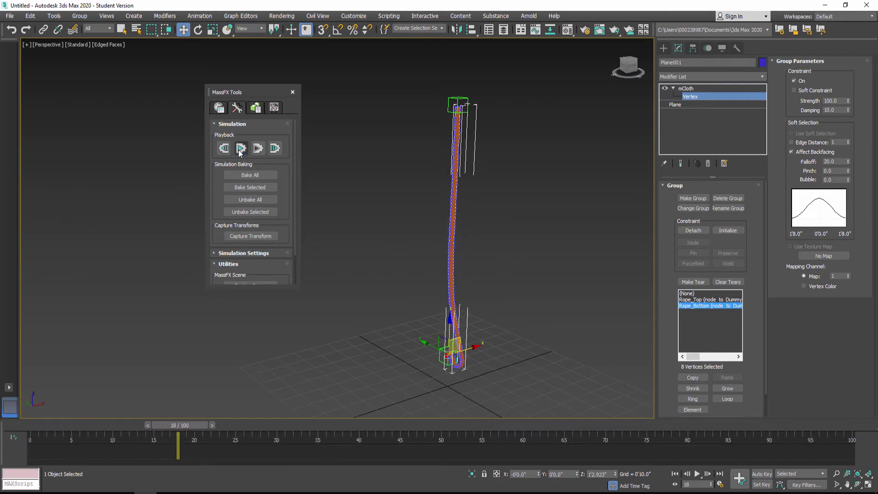
middle_click_drag(485, 278, 483, 325, "alt")
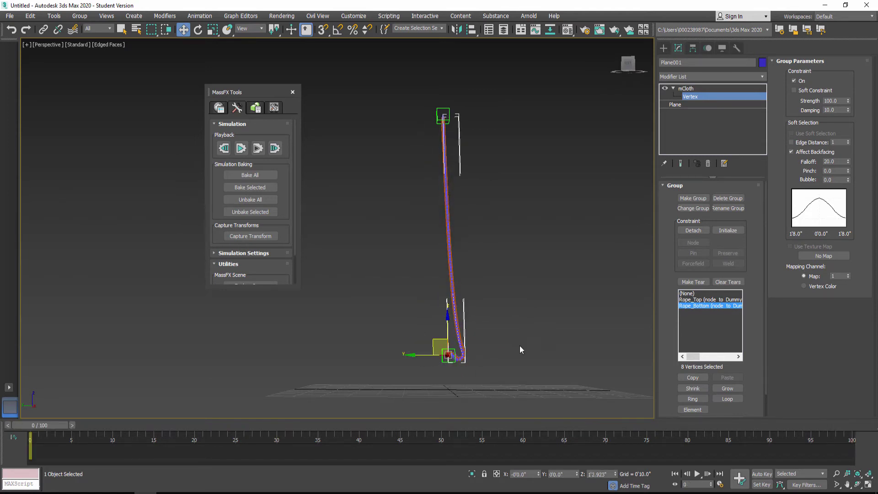
Try to pull the lower dummy up and sideways while the simulation runs, and undo the move
left_click(454, 367)
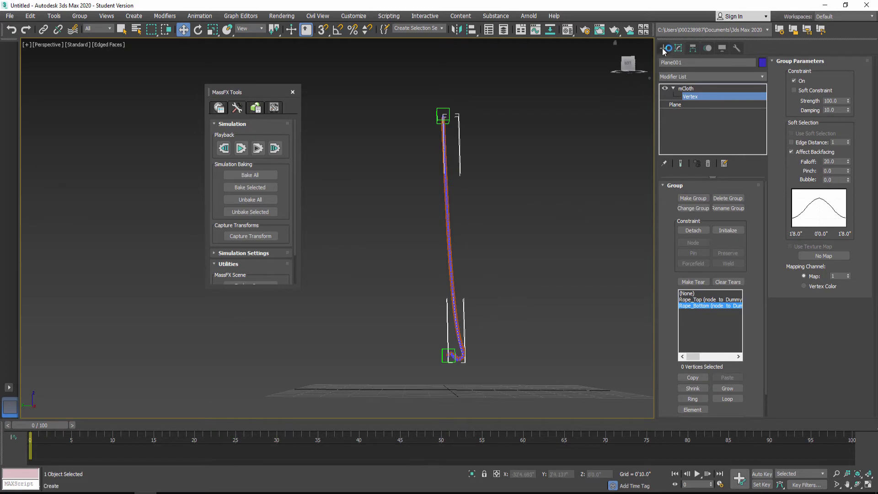
left_click(446, 356)
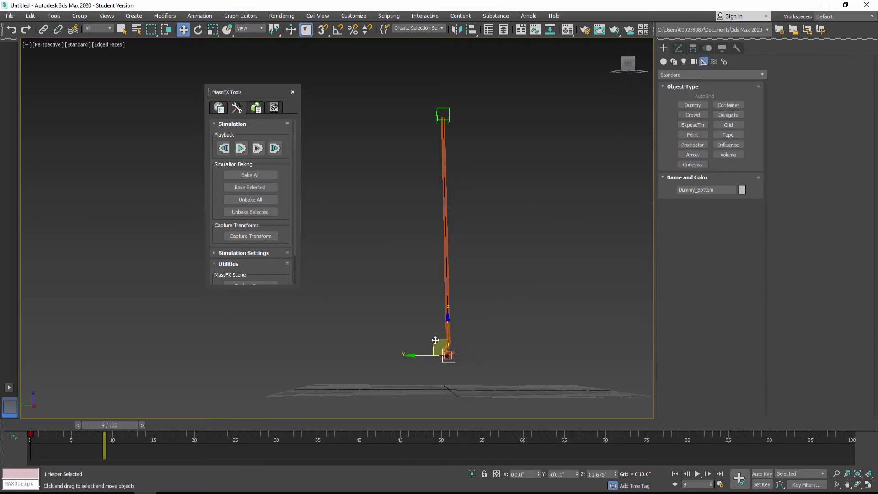
left_click_drag(435, 344, 385, 252)
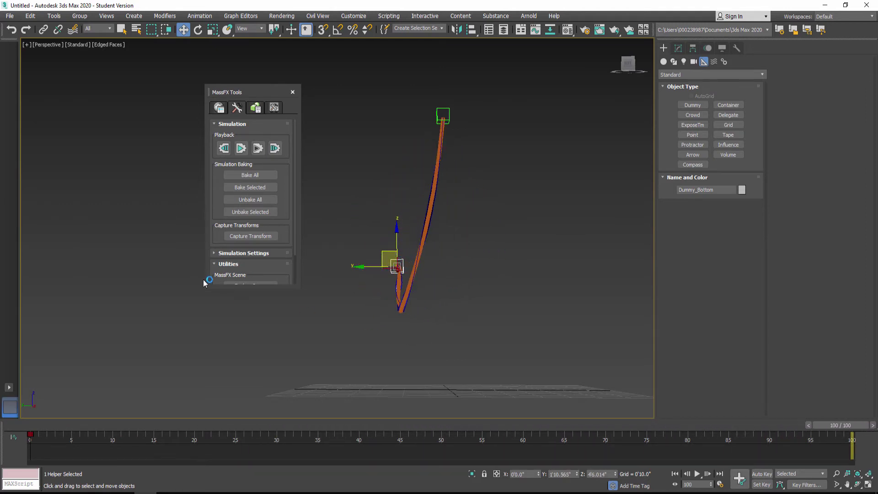
left_click(14, 30)
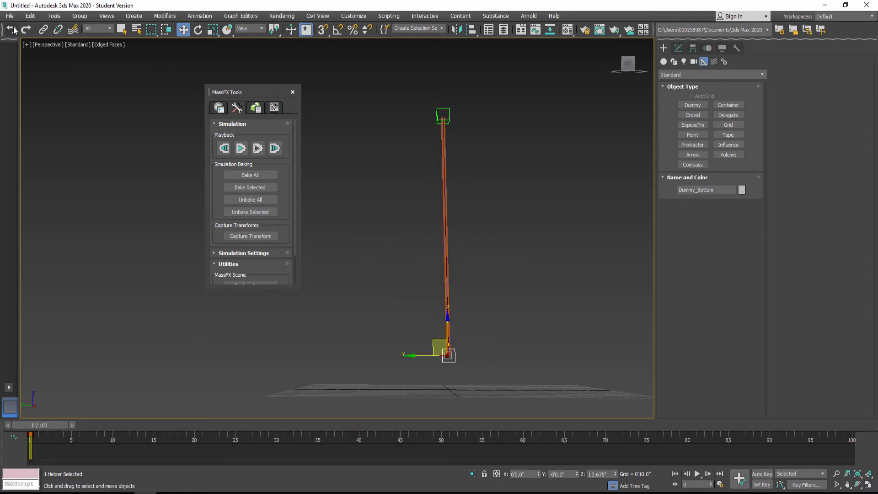
left_click(227, 153)
Select the rope, its mCloth plane and both dummies, and move the whole set higher above the grid
mouse_move(481, 339)
middle_mouse_down()
mouse_move(471, 331)
mouse_move(467, 339)
middle_mouse_up()
key("l")
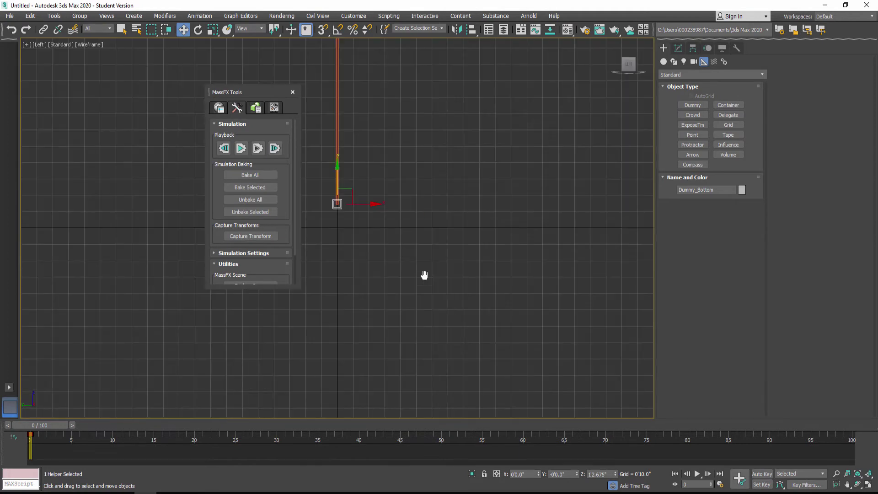
middle_click_drag(417, 266, 437, 264)
key("p")
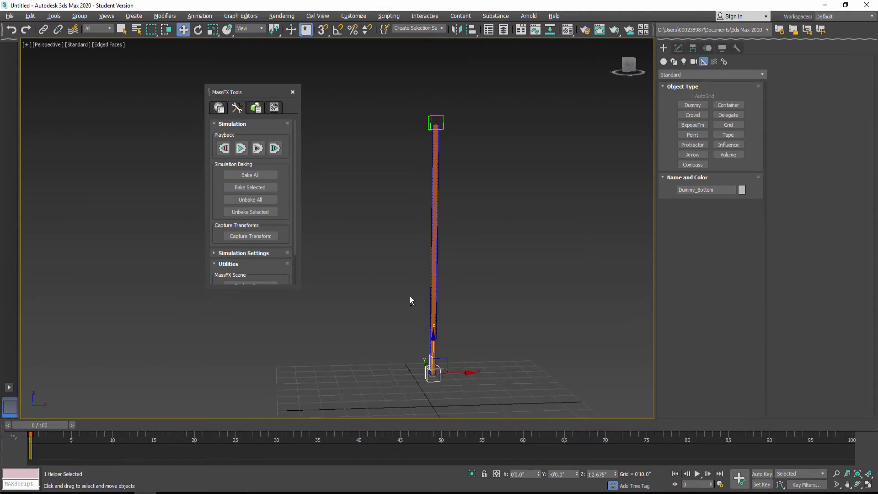
middle_click_drag(410, 298, 465, 273, "alt")
middle_click_drag(446, 239, 433, 241, "alt")
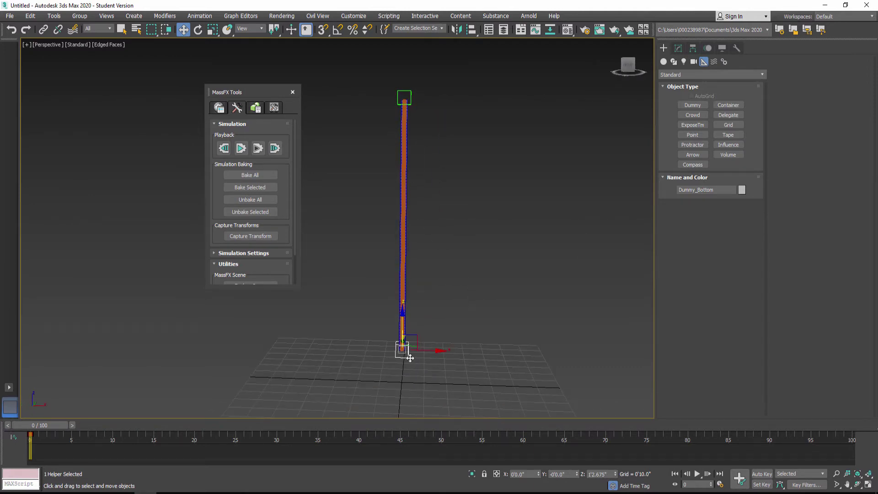
middle_click_drag(434, 314, 410, 208, "alt")
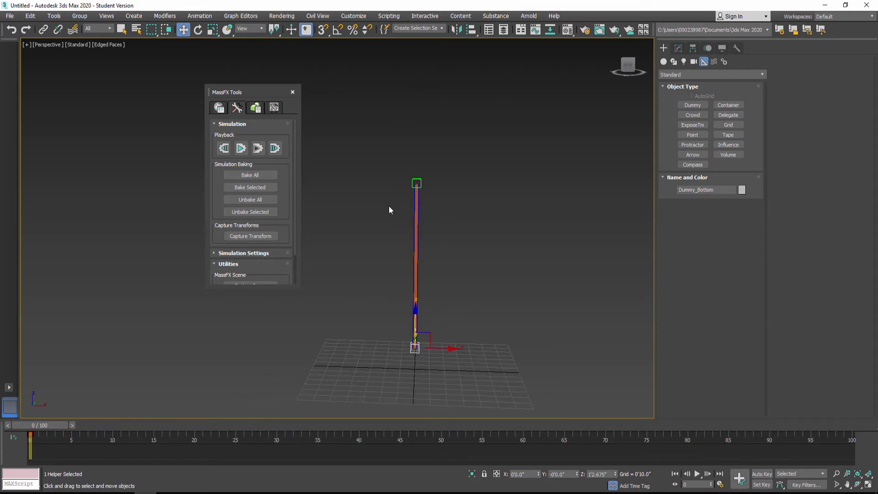
left_click(400, 148)
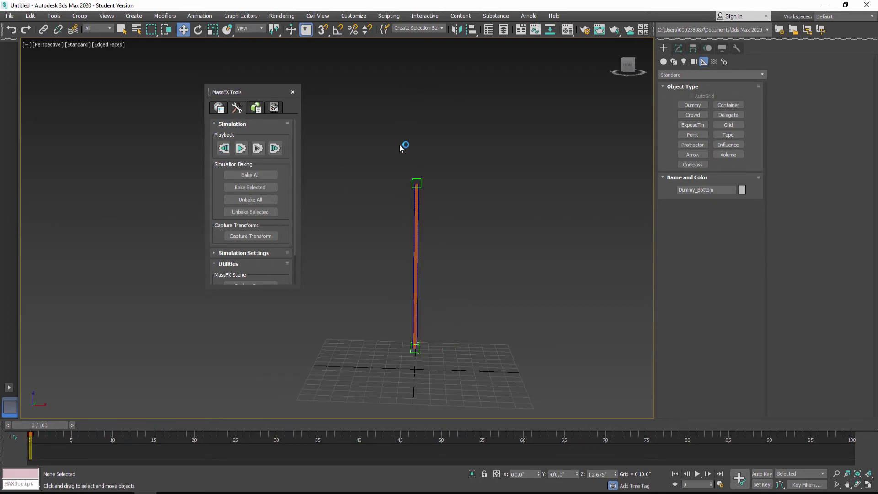
left_click_drag(351, 143, 493, 382)
left_click_drag(417, 241, 418, 188)
Clone the rope set once beside the original as a Copy, and test both ropes by running and resetting the simulation
mouse_move(446, 217)
left_mouse_down()
mouse_move(389, 217)
mouse_move(473, 232)
left_mouse_up()
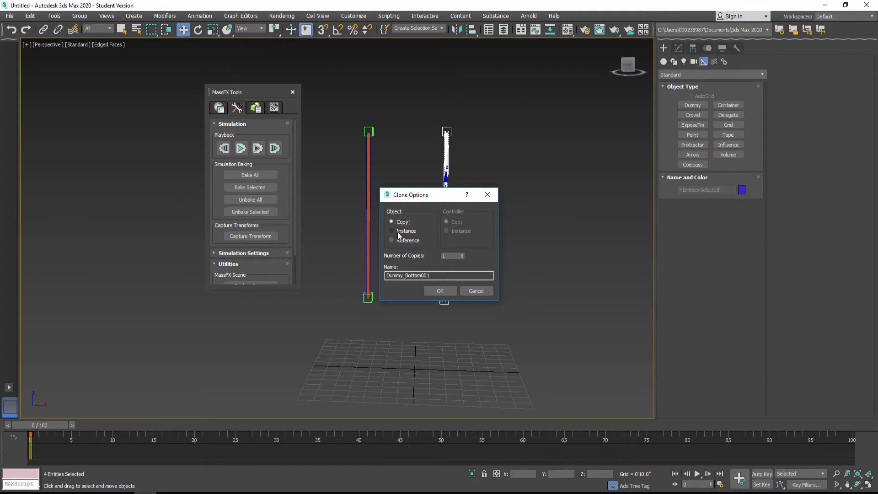
left_click(446, 293)
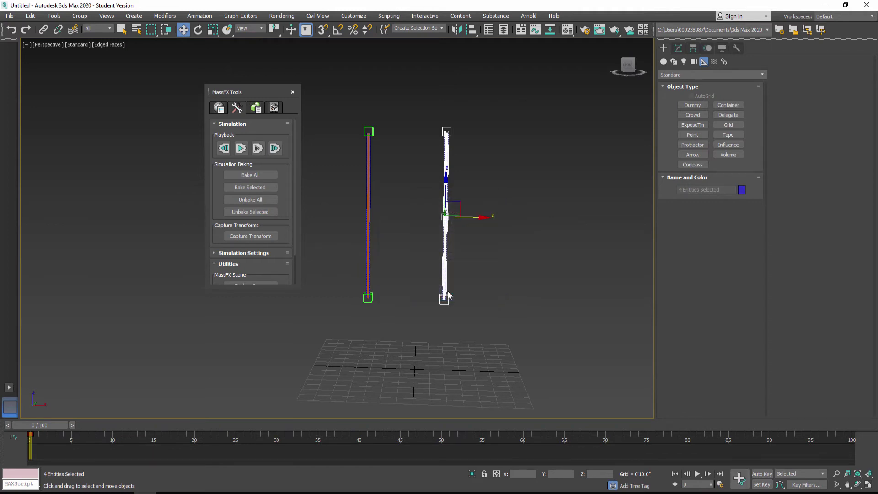
mouse_move(444, 299)
middle_mouse_down("alt")
mouse_move(443, 309)
mouse_move(455, 306)
middle_mouse_up("alt")
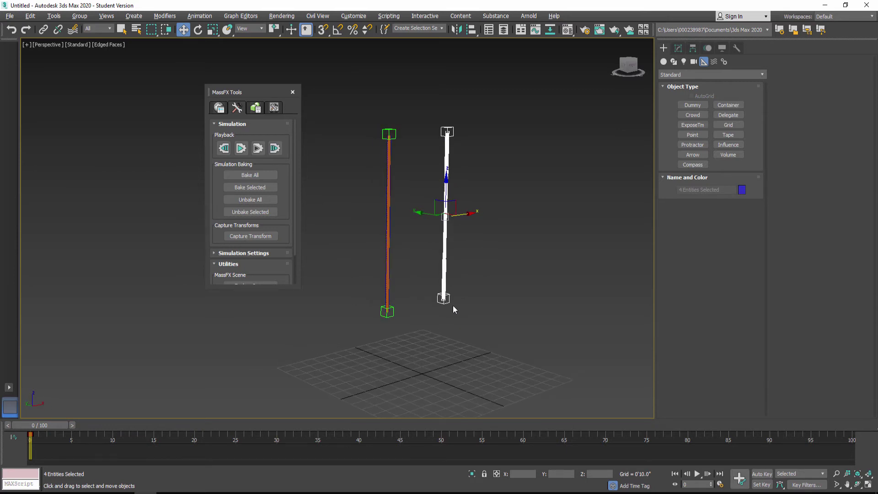
left_click(243, 148)
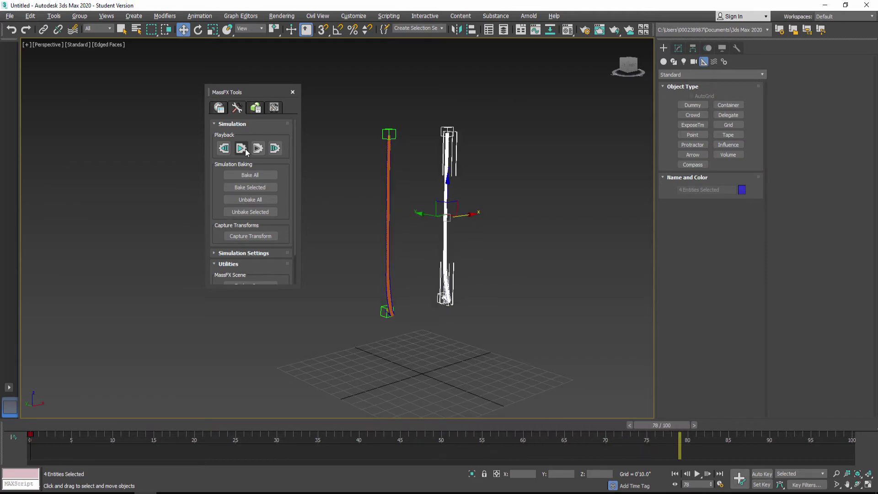
left_click(225, 148)
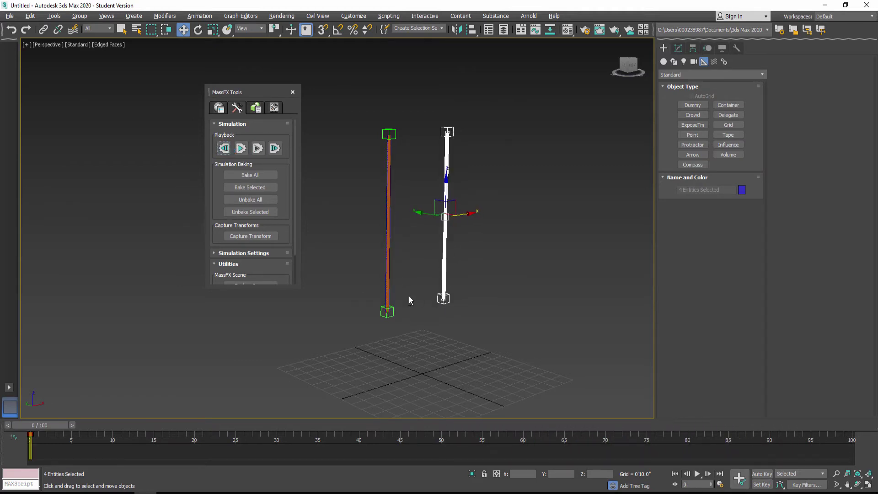
Select both rope sets and clone them along the Y axis as a second pair of copies
middle_click_drag(409, 300, 442, 242, "alt")
left_click_drag(507, 339, 507, 339)
mouse_move(474, 345)
middle_mouse_down("alt")
mouse_move(484, 334)
mouse_move(475, 336)
middle_mouse_up("alt")
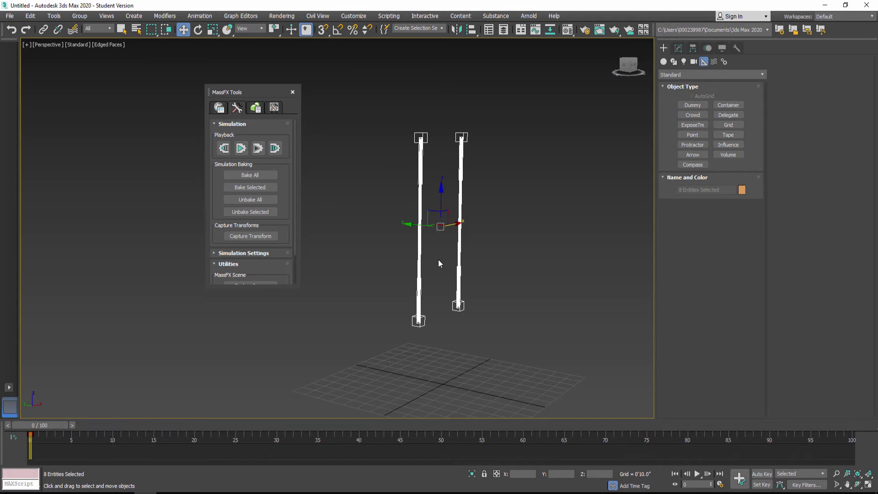
middle_click_drag(428, 313, 449, 313, "alt")
mouse_move(420, 225)
left_mouse_down()
mouse_move(372, 225)
mouse_move(466, 233)
left_mouse_up()
left_click(440, 291)
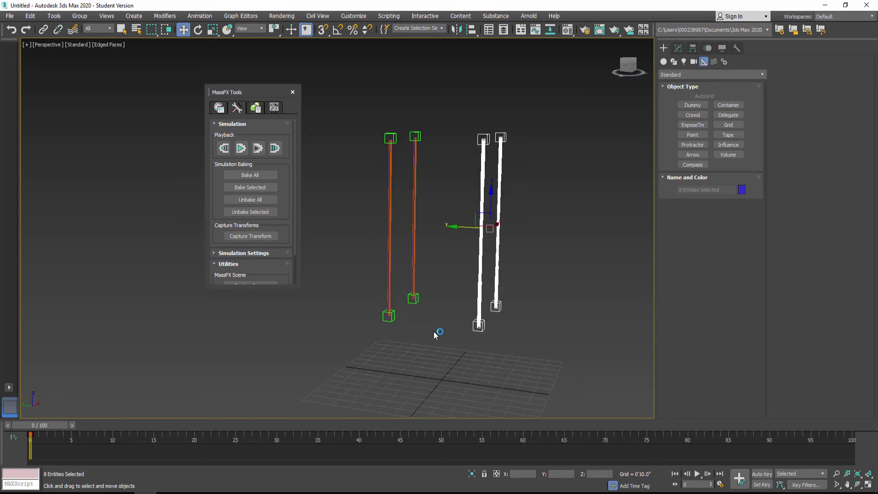
left_click(392, 313)
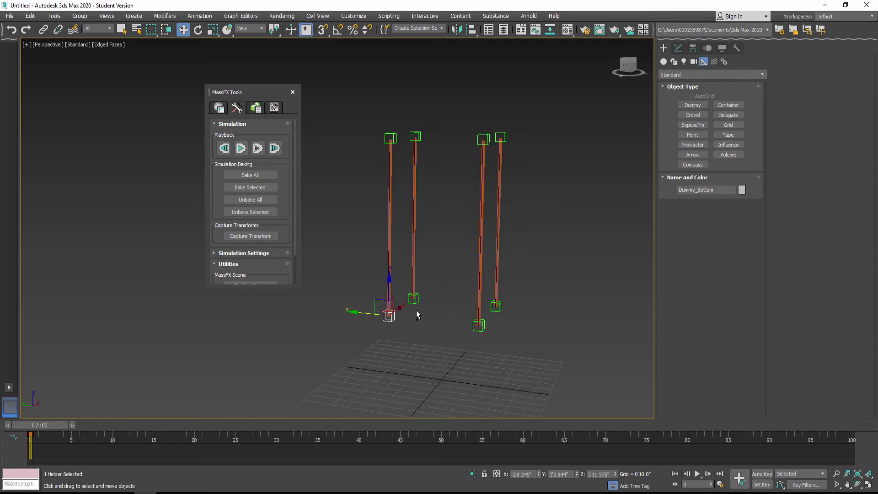
left_click(414, 300, "ctrl")
left_click(480, 326, "ctrl")
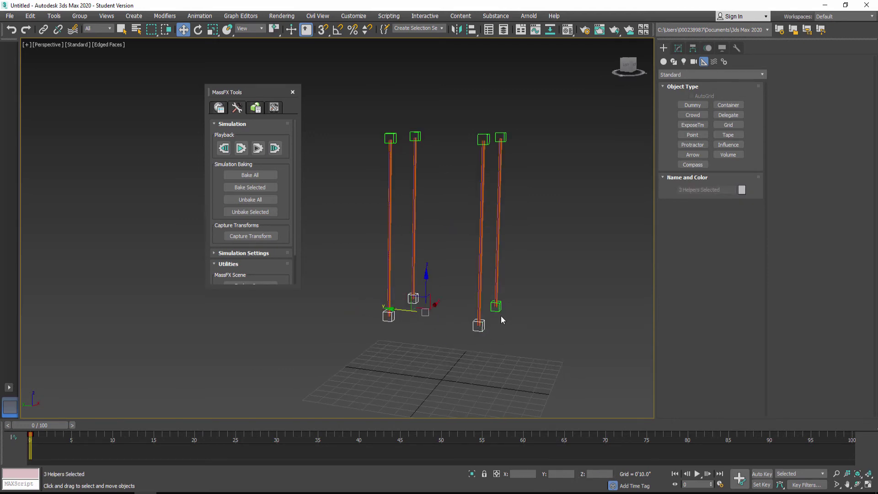
left_click(497, 307, "ctrl")
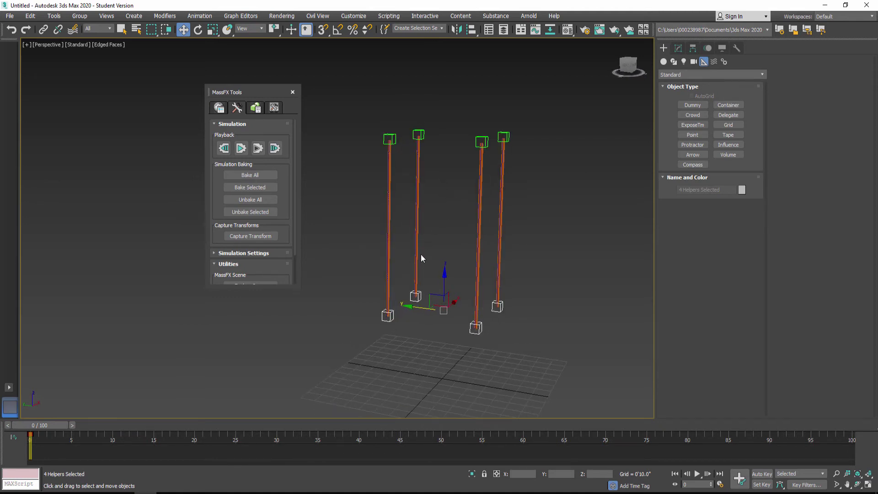
middle_click_drag(444, 185, 421, 221, "alt")
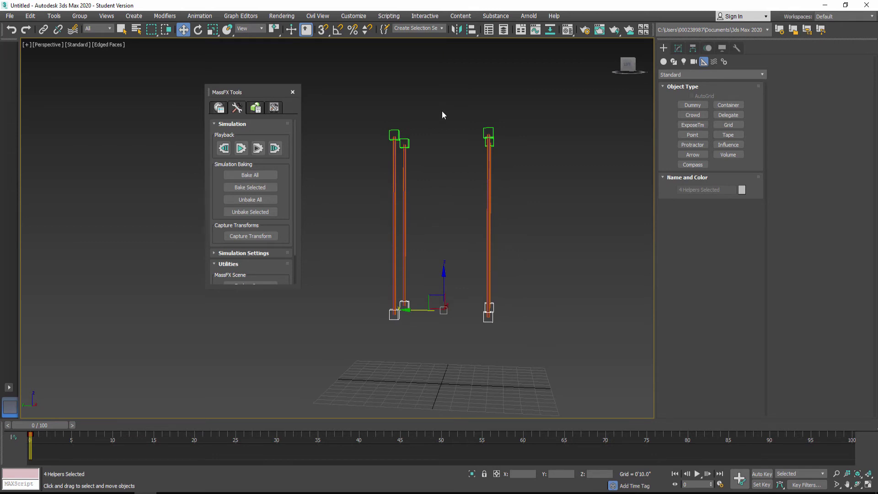
middle_click_drag(438, 300, 431, 259, "alt")
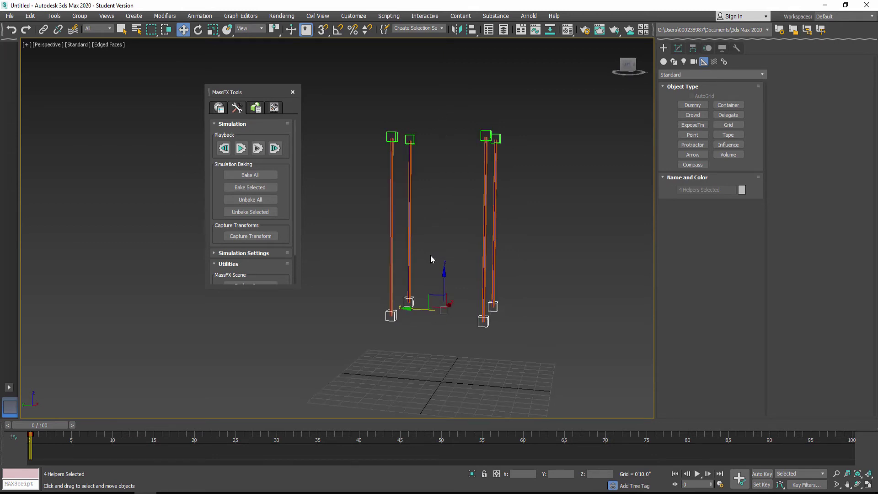
left_click(258, 175)
left_click(387, 339)
Select the four lower dummies and animate them with Auto Key so they rise close to the upper dummies at frame 10
left_click(392, 316)
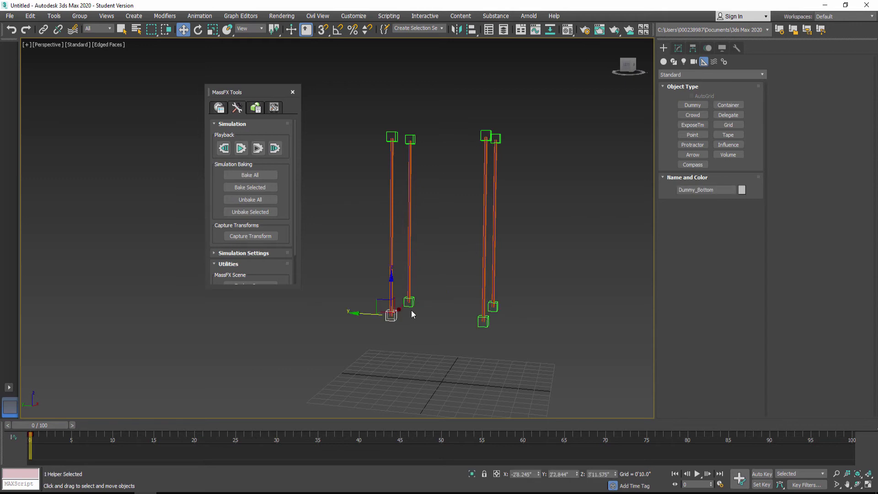
left_click(410, 302, "ctrl")
left_click(493, 307, "ctrl")
left_click(484, 322, "ctrl")
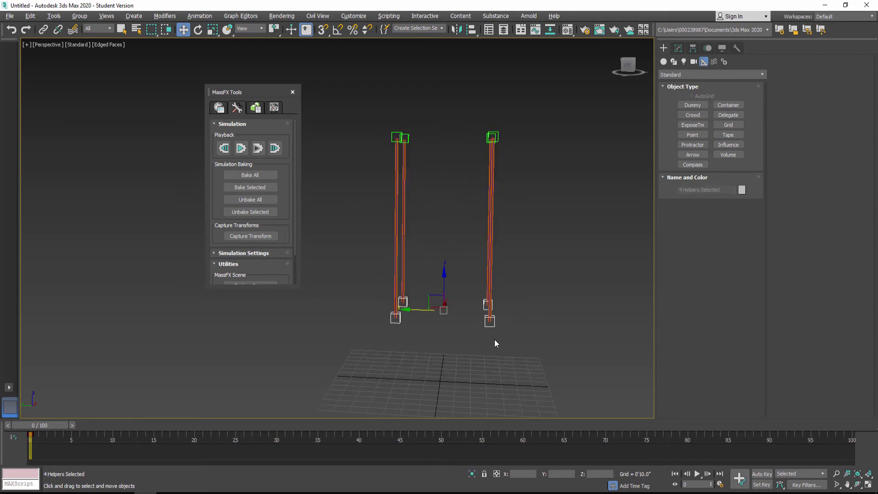
left_click(47, 426)
left_click_drag(46, 424, 124, 425)
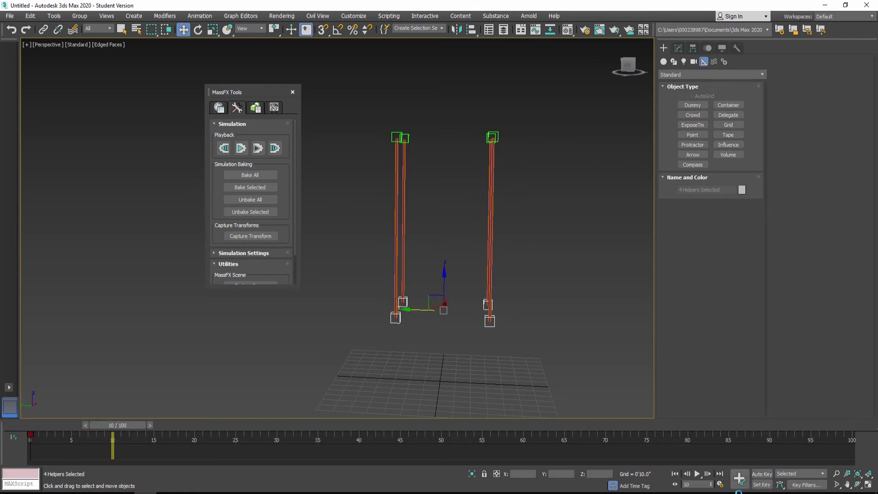
left_click(762, 476)
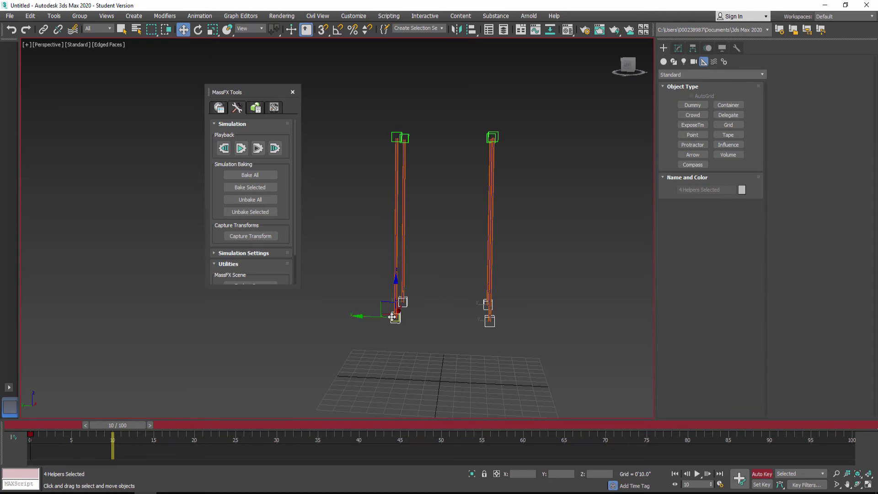
left_click_drag(398, 288, 399, 129)
Gather the four lower dummies at the world centre at frame 10 by zeroing their absolute X and Y positions
middle_click_drag(442, 215, 406, 158, "alt")
left_click(412, 130)
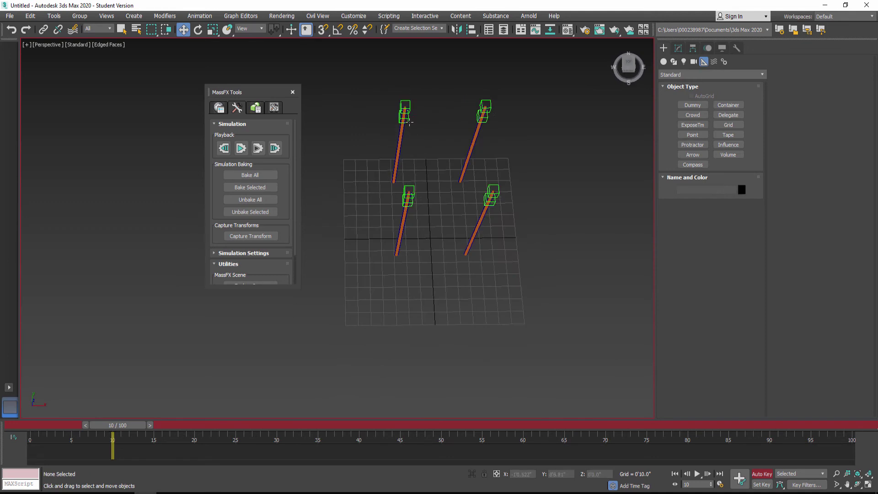
left_click(487, 120, "ctrl")
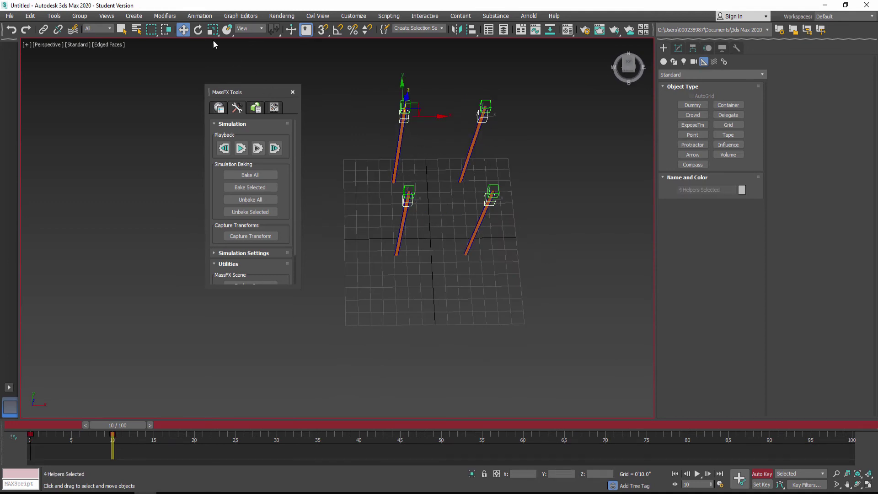
right_click(183, 30)
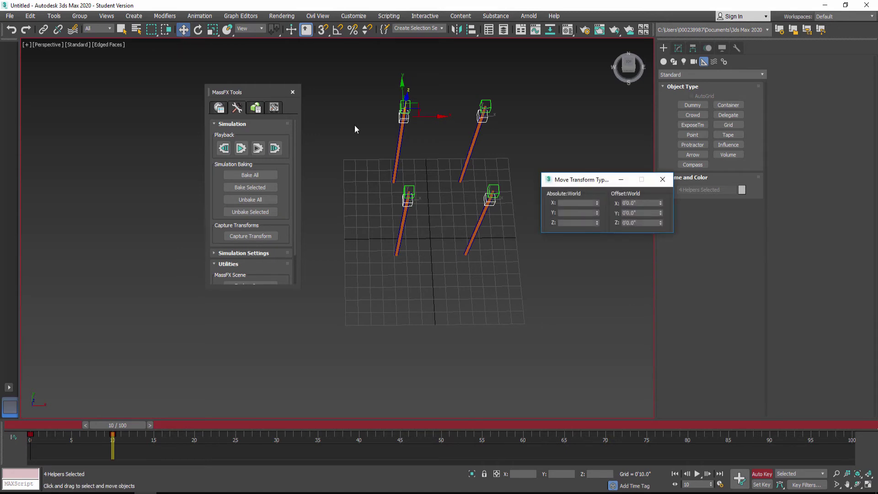
right_click(597, 213)
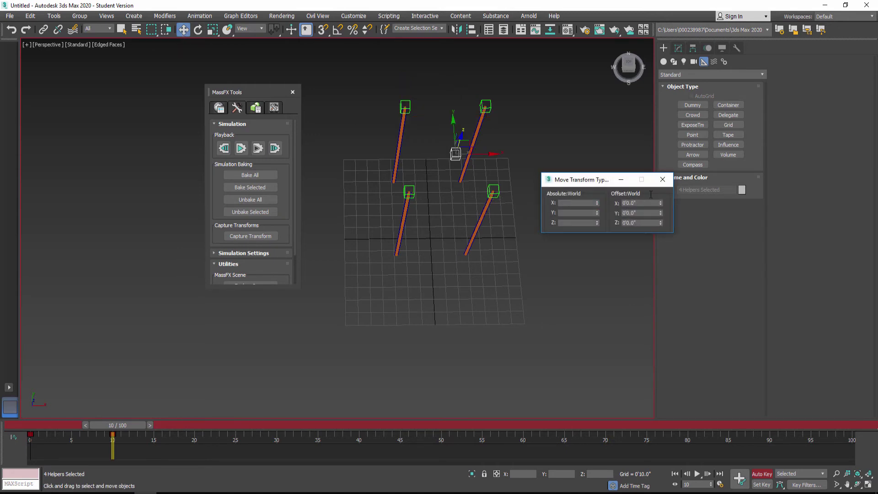
left_click(663, 180)
Return the timeline to frame 0 and save the scene as Rope_Mass_FX
middle_click_drag(433, 246, 461, 184, "alt")
left_click_drag(137, 426, 30, 430)
key("w")
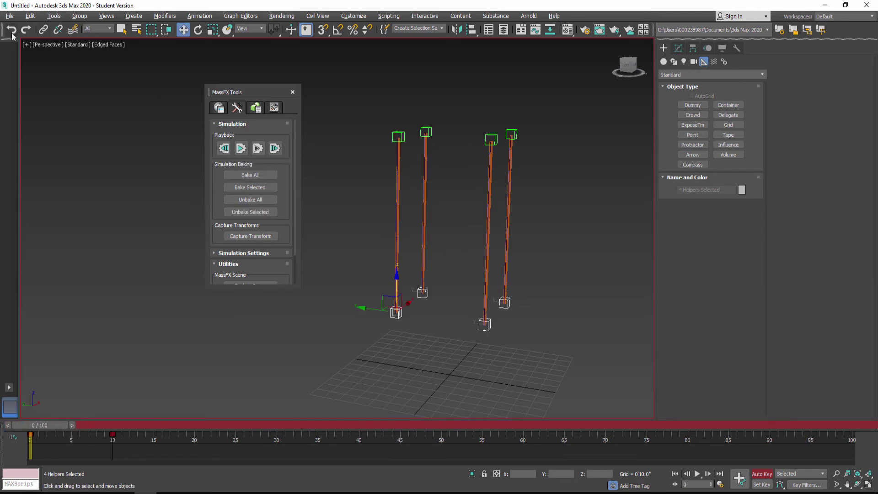
left_click(9, 16)
left_click(26, 100)
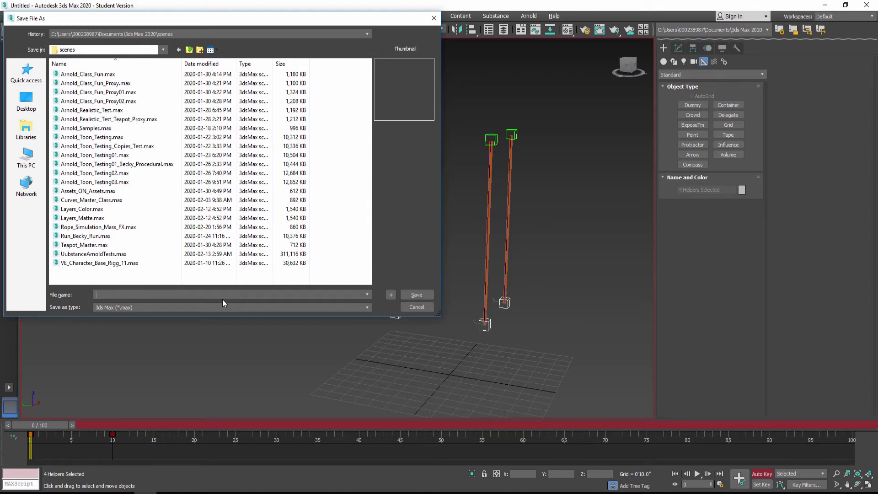
type("Rope_Mass_FX")
left_click(423, 298)
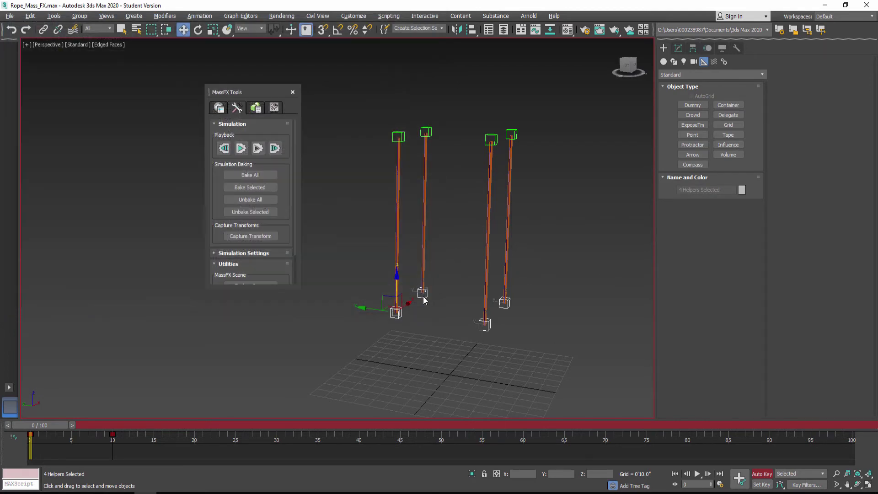
Run the MassFX simulation to watch the four ropes follow the animated lower dummies, and stop it
left_click(240, 150)
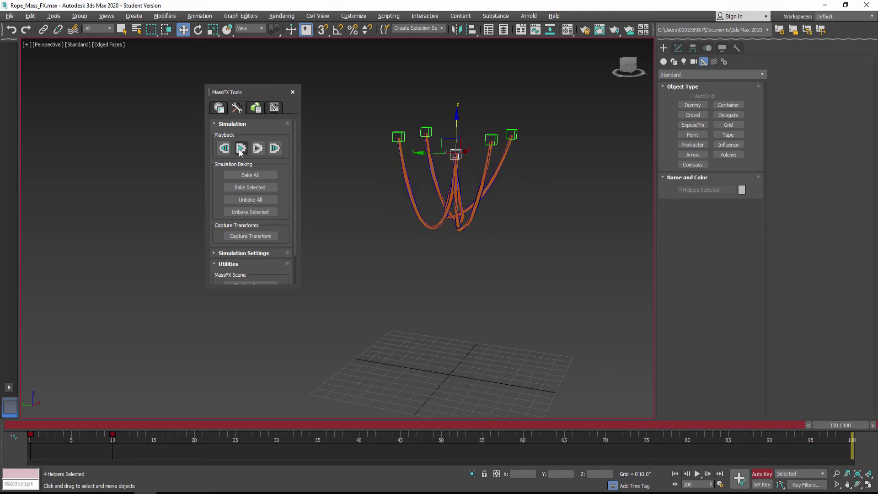
left_click(240, 151)
Select all rope objects and dummies, and move their keys from frame 10 to frame 0 on the timeline
key("ctrl+a")
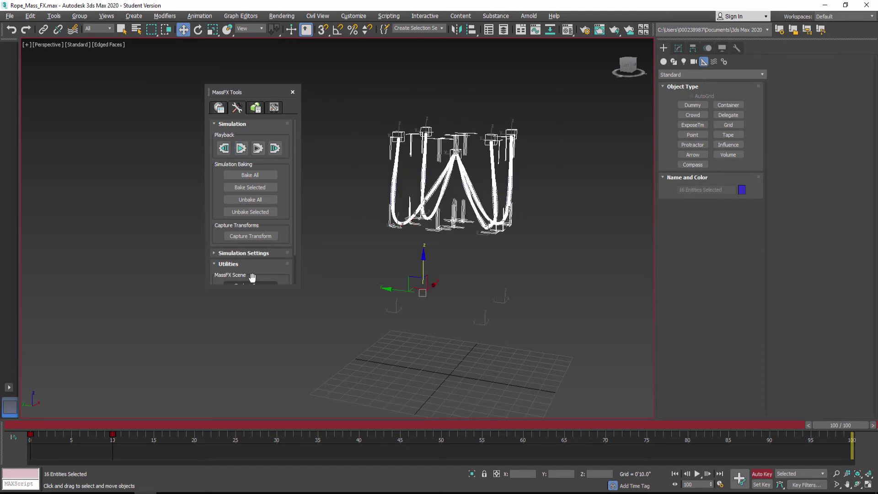
left_click(251, 236)
left_click(112, 437)
left_click_drag(112, 439, 31, 447)
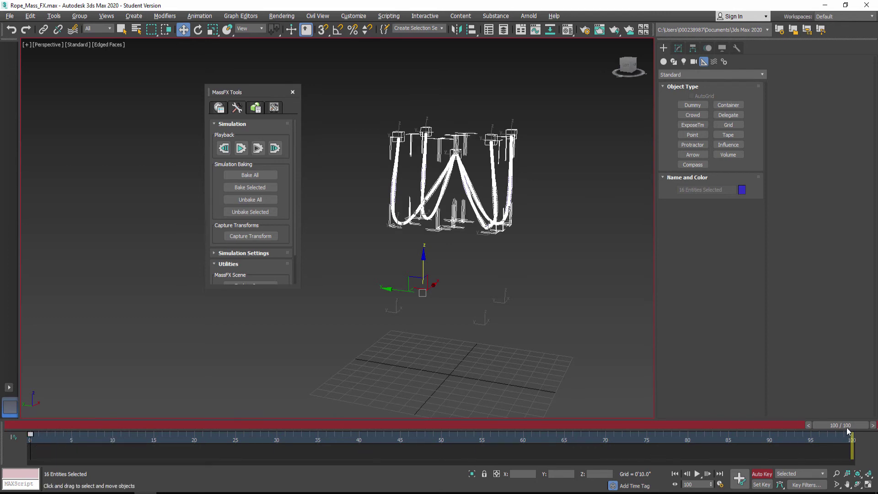
Return the timeline from frame 100 to frame 0, reset the MassFX simulation and clear the selection
left_click_drag(844, 429, 33, 425)
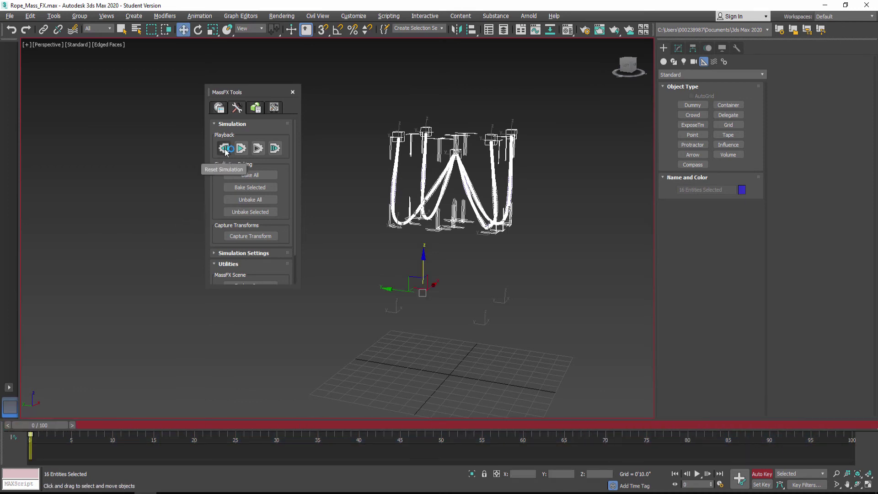
left_click(573, 215)
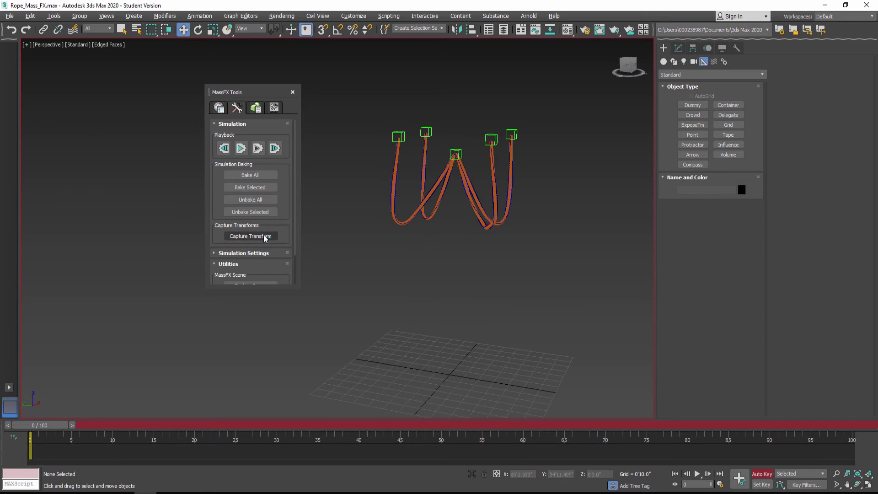
left_click_drag(60, 427, 31, 430)
key("w")
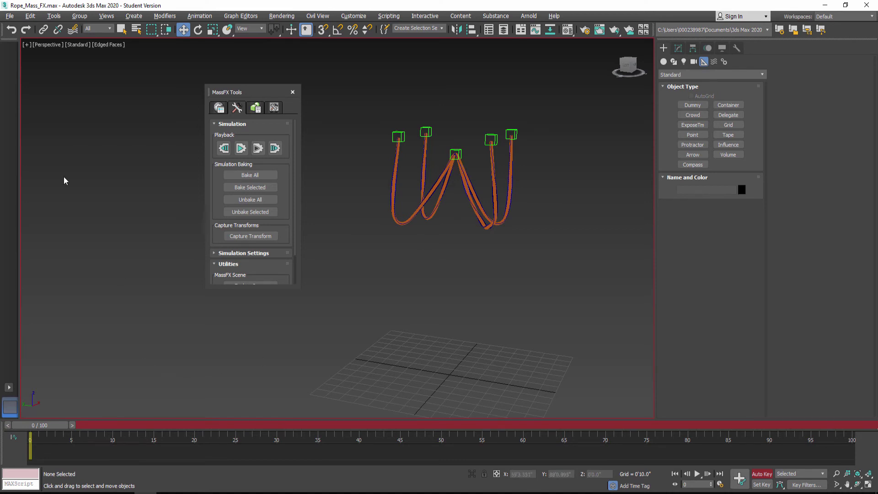
Undo the last key move on the rope objects and dummies, and scrub the timeline to frame 10
left_click(12, 30)
left_click(12, 32)
left_click_drag(48, 424, 126, 437)
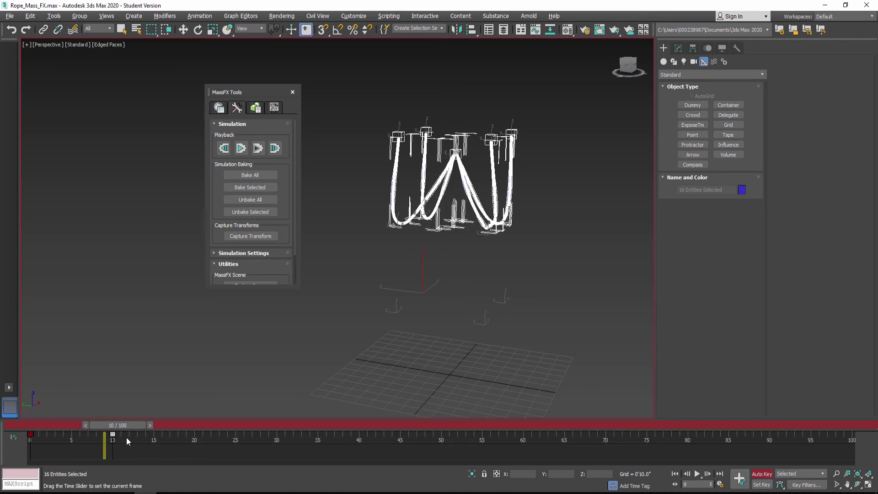
Try to reverse the animation of Dummy_Bottom001 by moving its first key to frame 20 and its second key to frame 0
key("w")
left_click(489, 157)
left_click(459, 149)
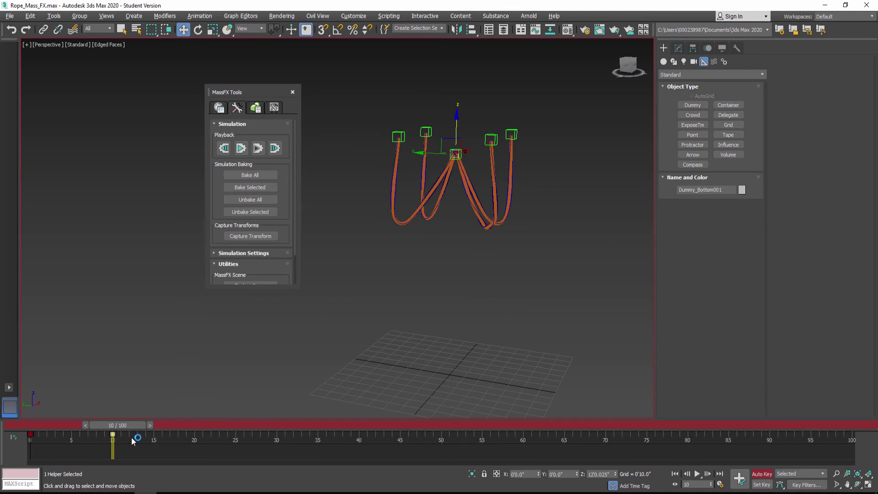
left_click_drag(59, 452, 195, 435)
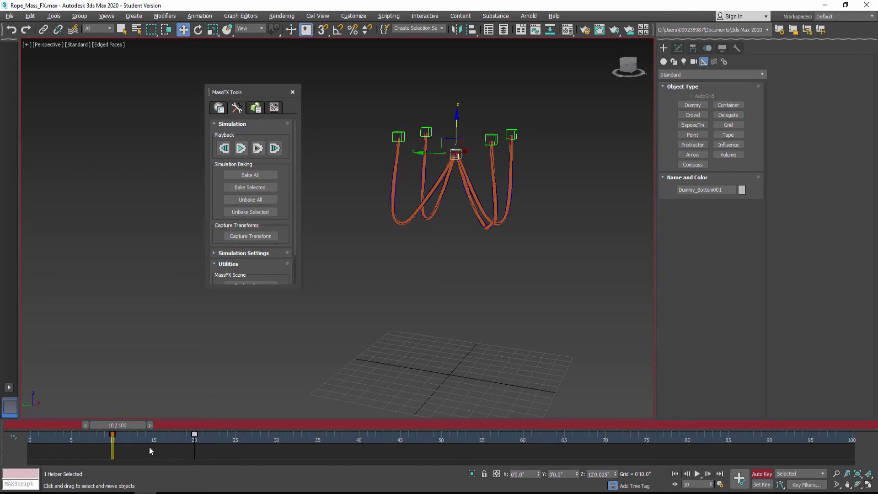
left_click_drag(112, 443, 31, 443)
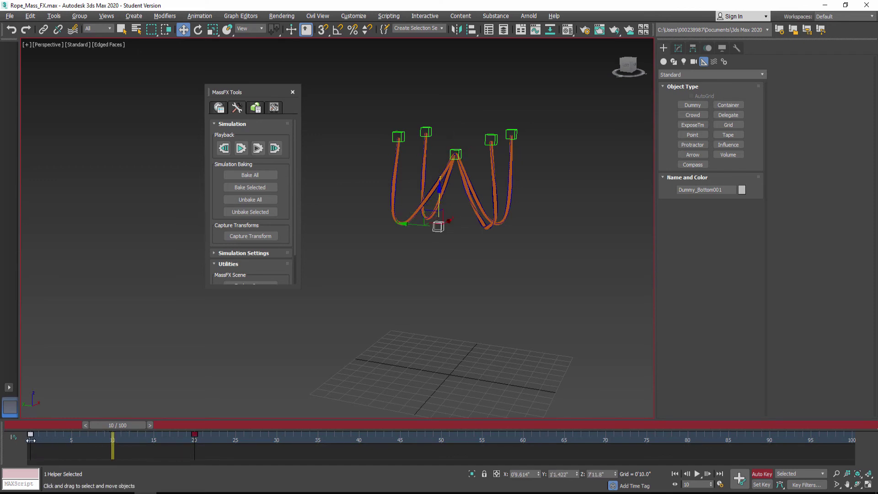
mouse_move(124, 428)
left_mouse_down()
mouse_move(34, 430)
mouse_move(133, 438)
left_mouse_up()
key("w")
key("ctrl+z")
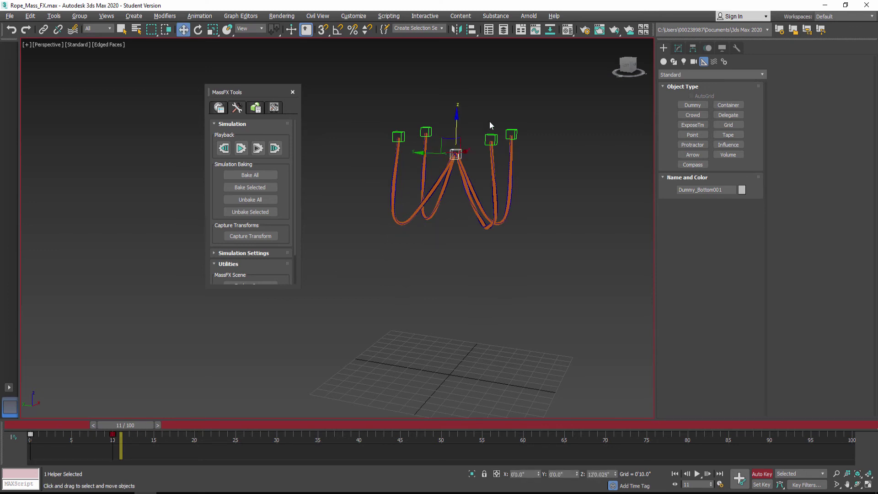
Select the four lower dummies and scrub the timeline back to frame 1
left_click(445, 120)
key("ctrl+a")
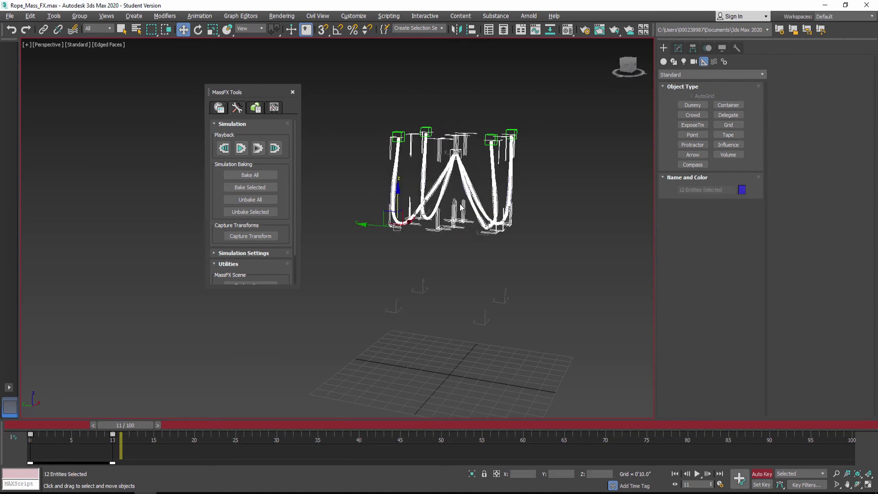
left_click_drag(350, 202, 349, 202)
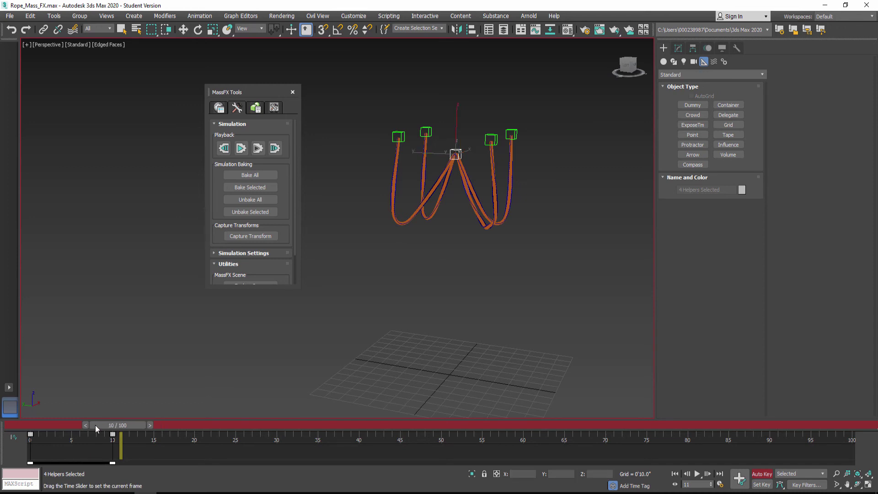
left_click_drag(103, 425, 45, 427)
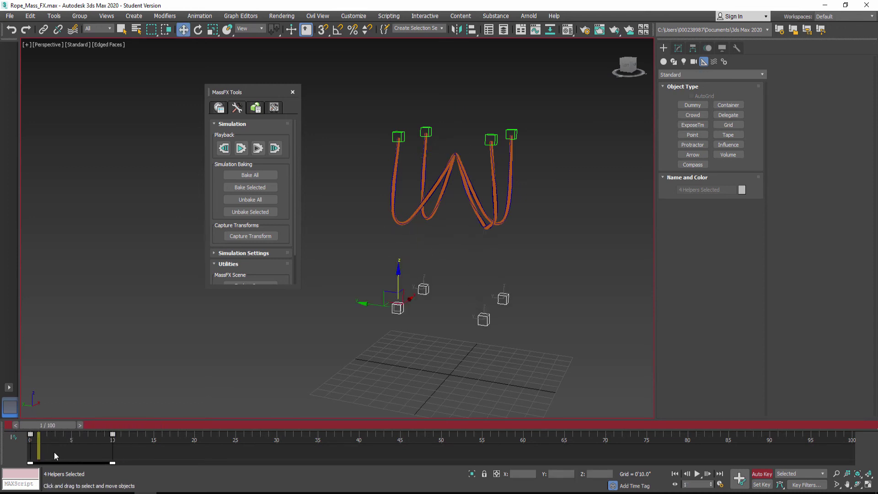
Toggle the timeline's Show Selection Range option off and back on
right_click(75, 451)
mouse_move(120, 429)
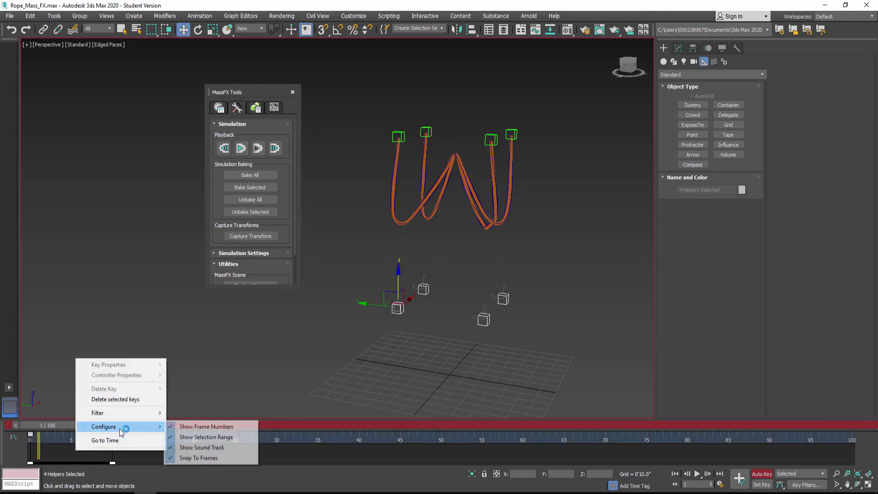
left_click(202, 438)
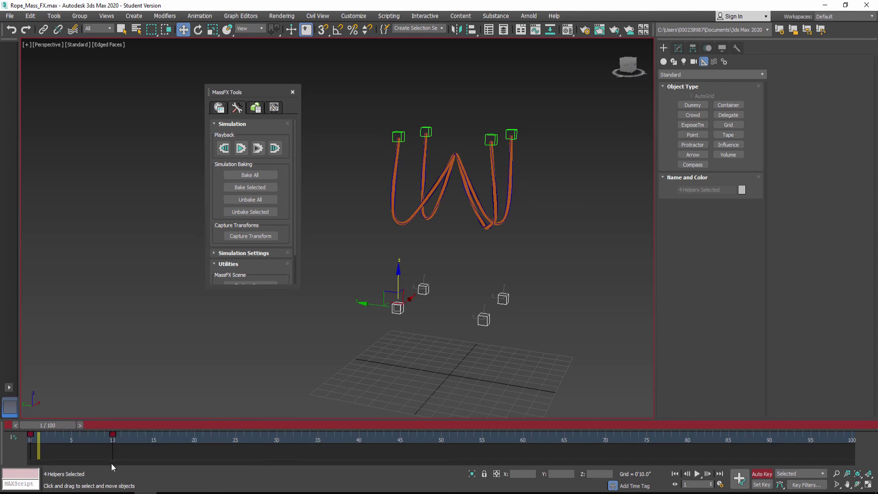
left_click_drag(16, 454, 20, 459)
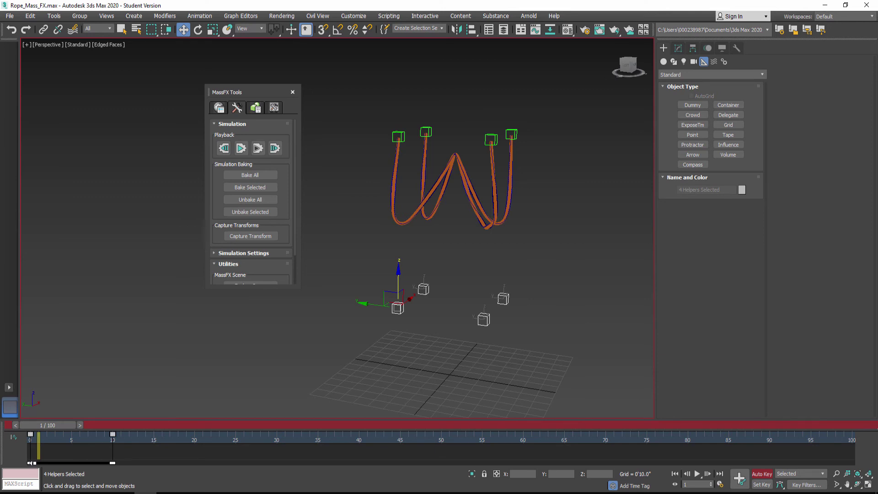
Reverse the lower dummies' keys so they start gathered at frame 0 and spread apart by frame 15
left_click_drag(30, 463, 240, 470)
left_click_drag(113, 446, 203, 425)
key("Home")
key("w")
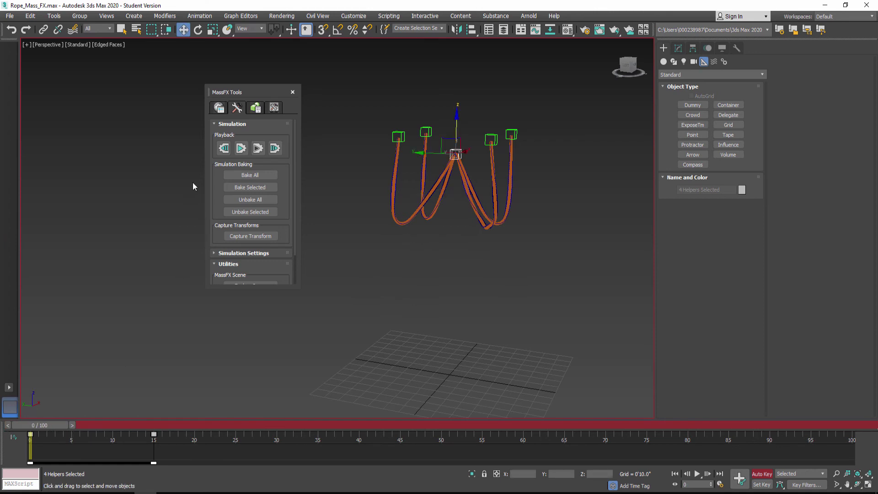
Run the MassFX simulation to check the ropes against the reversed dummy animation, and reset it to frame 0
left_click(245, 149)
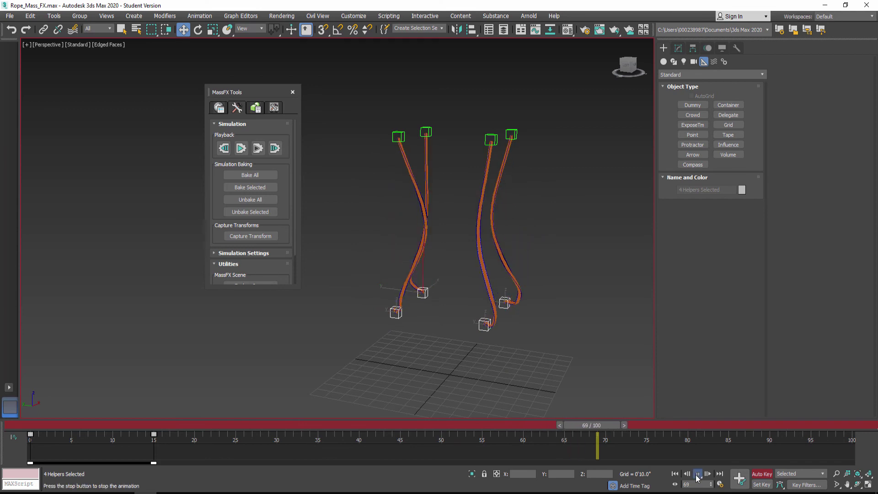
left_click(224, 149)
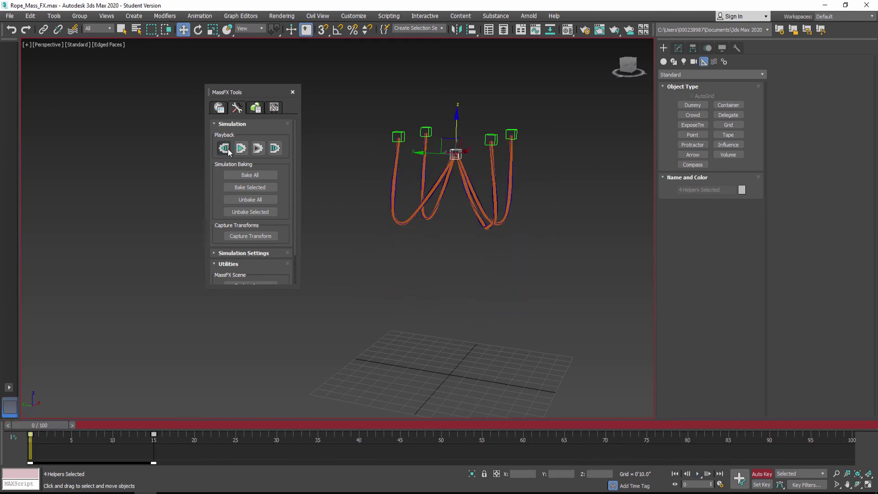
mouse_move(44, 426)
left_mouse_down()
mouse_move(153, 426)
mouse_move(44, 426)
left_mouse_up()
Save the Rope_Mass_FX scene and turn off Auto Key
left_click(9, 17)
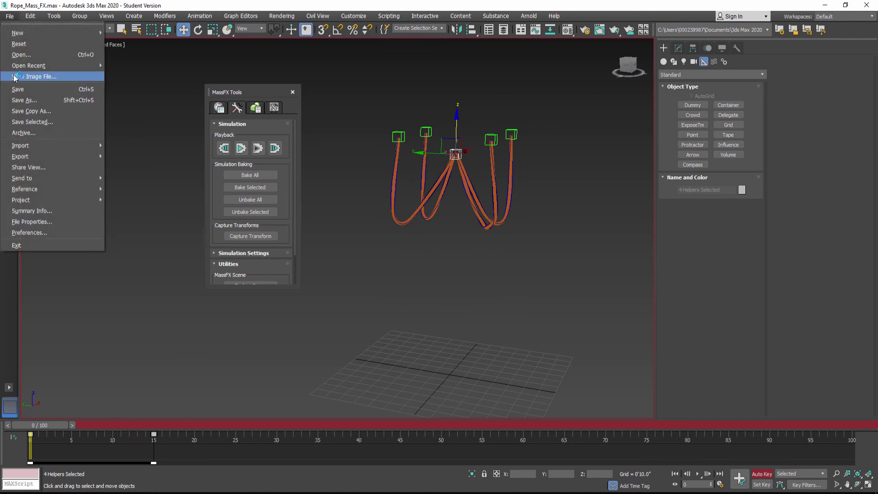
left_click(24, 90)
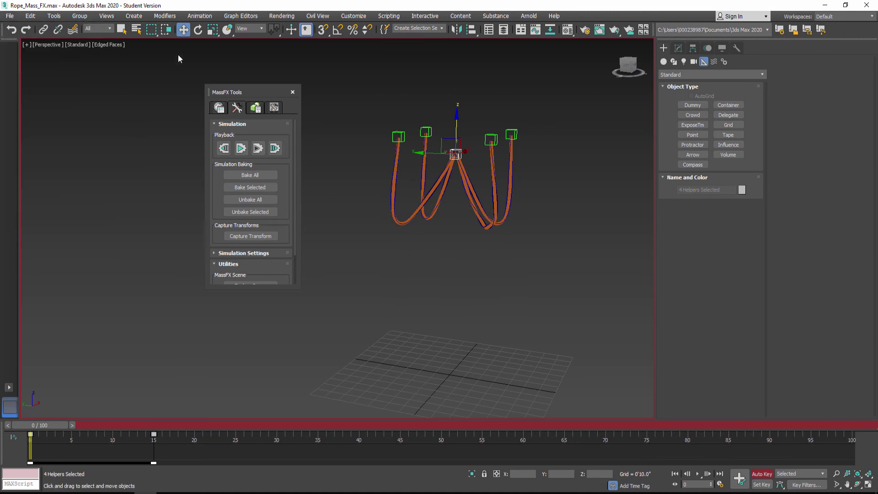
left_click(763, 474)
Select the four mCloth planes and hide them, leaving the rope cylinders and dummies in view
middle_click_drag(417, 224, 408, 251)
scroll(387, 244, "up", 5)
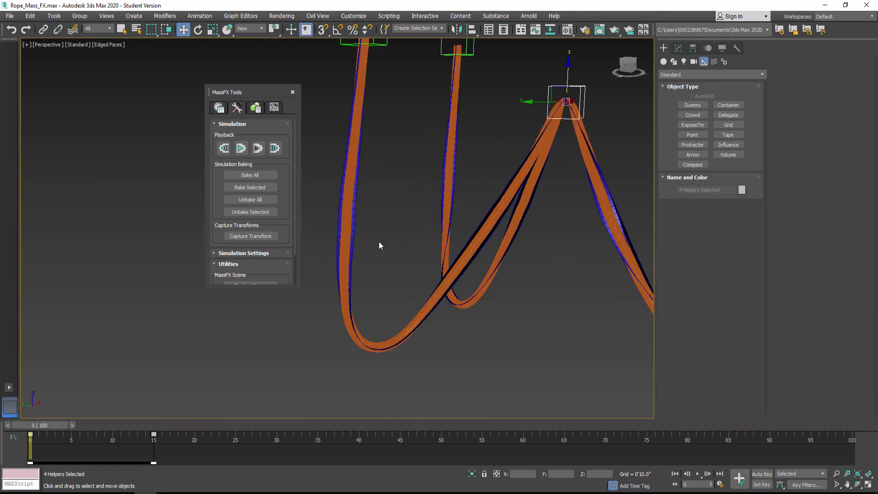
scroll(338, 222, "down", 2)
left_click(405, 236)
scroll(436, 263, "down", 2)
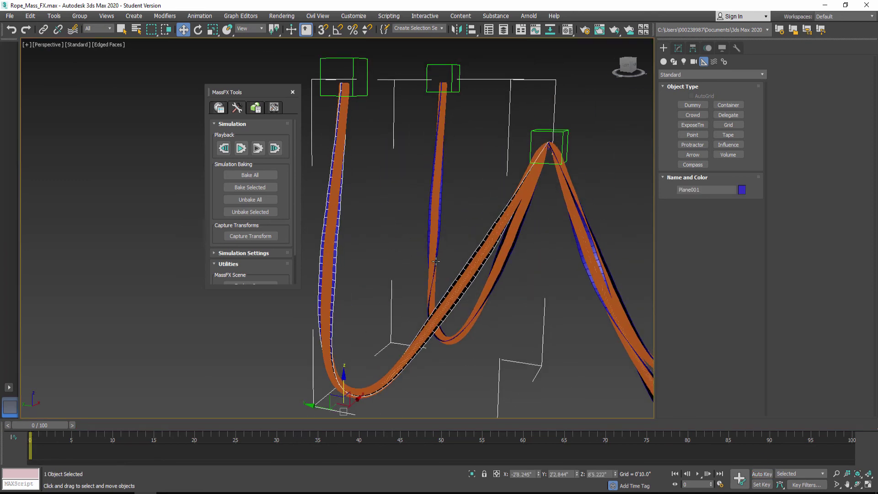
left_click(440, 219, "ctrl")
key("z")
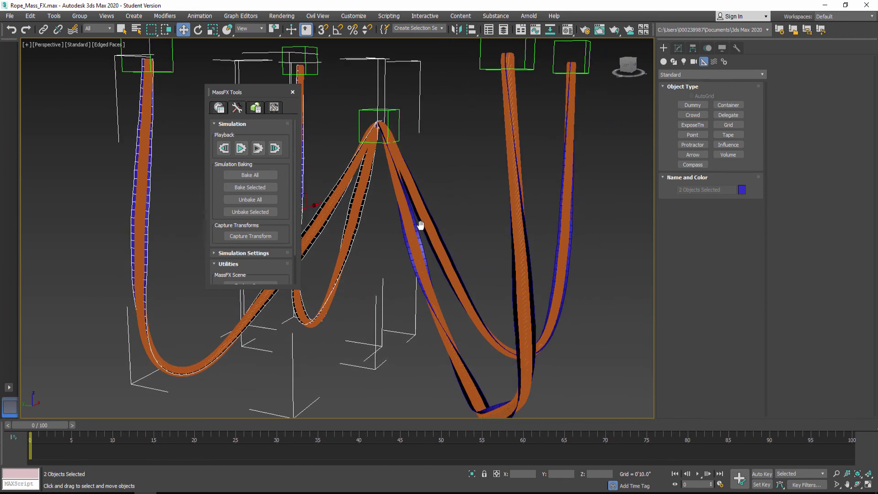
left_click(444, 253, "ctrl")
left_click(447, 248, "ctrl")
scroll(417, 253, "down", 5)
scroll(426, 239, "up", 6)
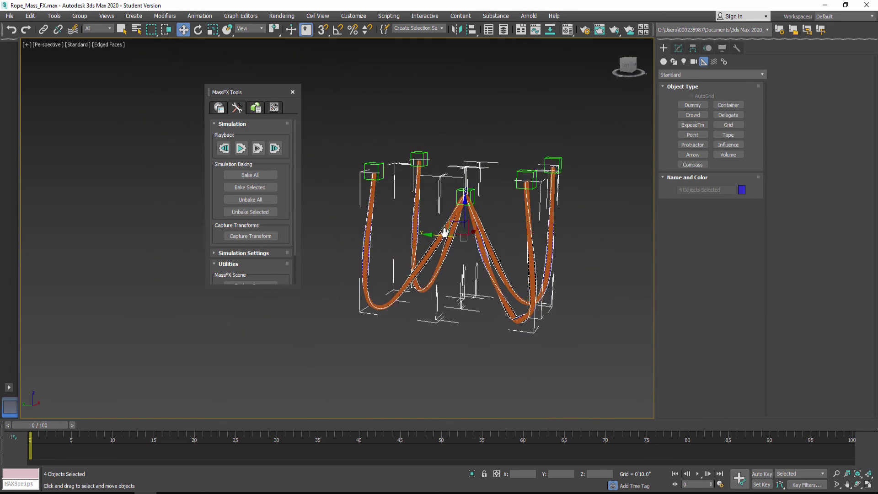
scroll(428, 239, "down", 3)
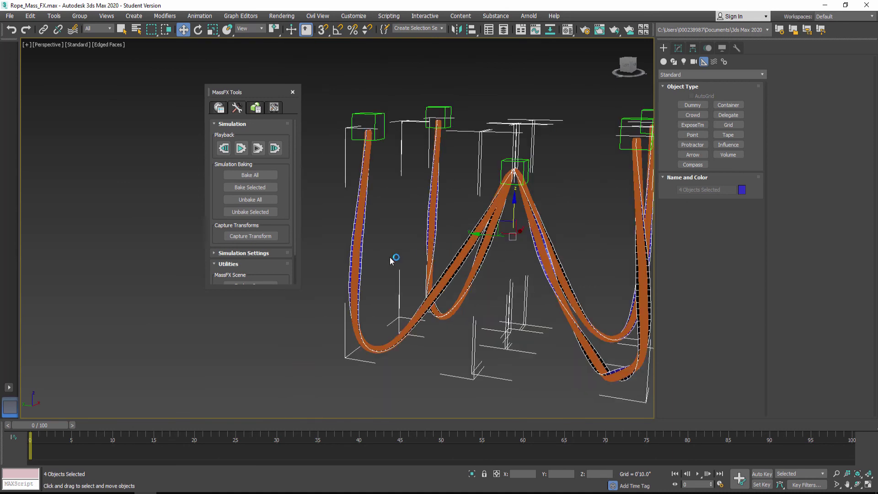
right_click(362, 242)
left_click(462, 194)
scroll(420, 234, "down", 3)
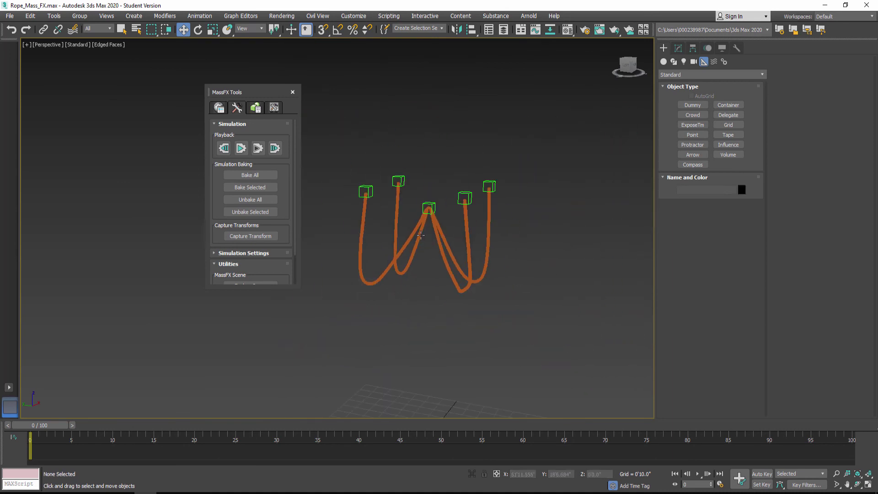
Run the MassFX simulation with the planes hidden, test-render the Perspective view and close the render
left_click(241, 149)
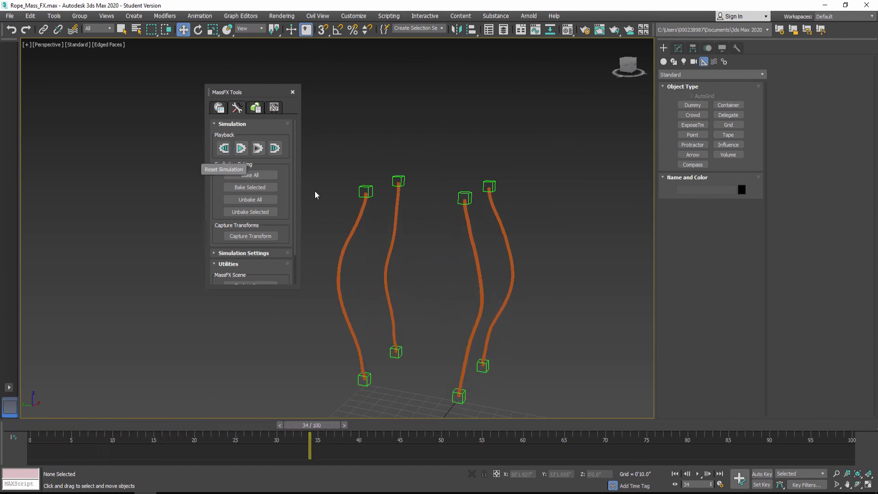
key("shift+q")
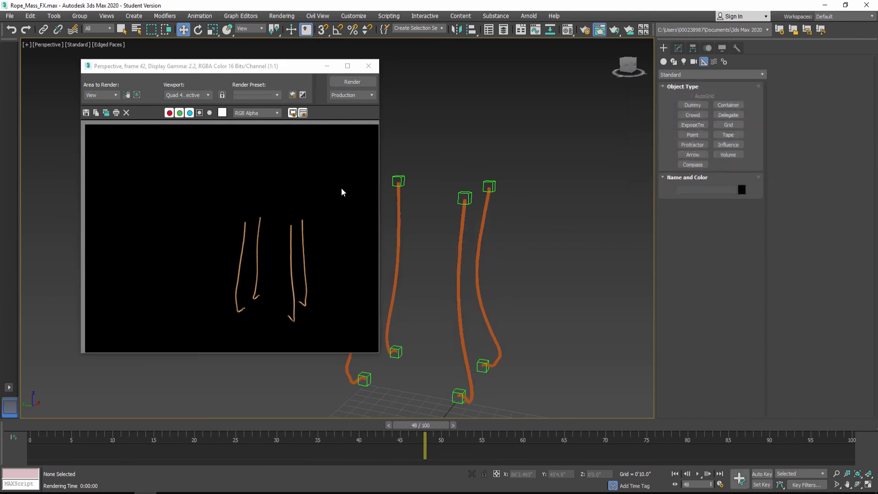
left_click(369, 66)
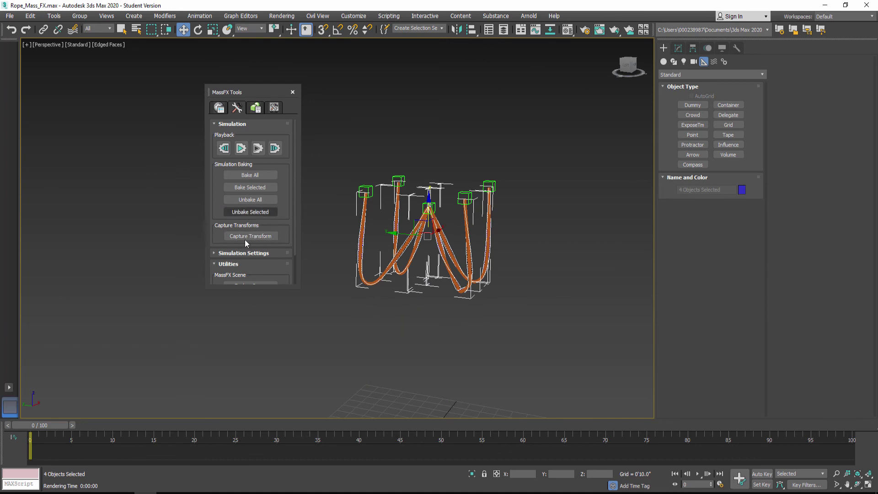
Bake the MassFX simulation of all objects over the timeline, starting from frame 0
middle_click_drag(382, 315, 398, 242)
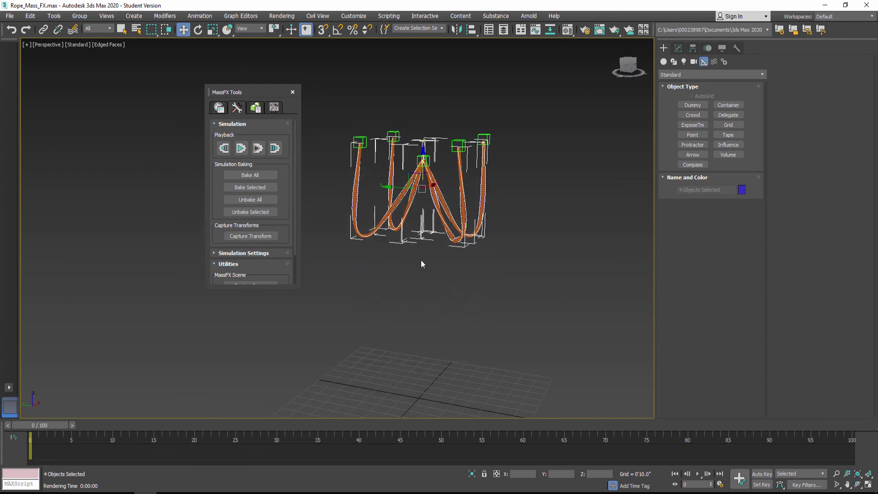
left_click_drag(47, 429, 10, 426)
key("w")
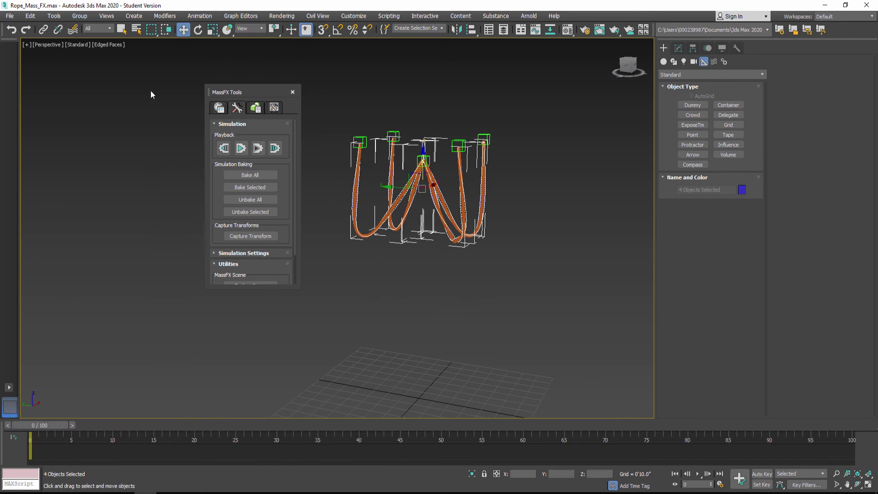
left_click(259, 187)
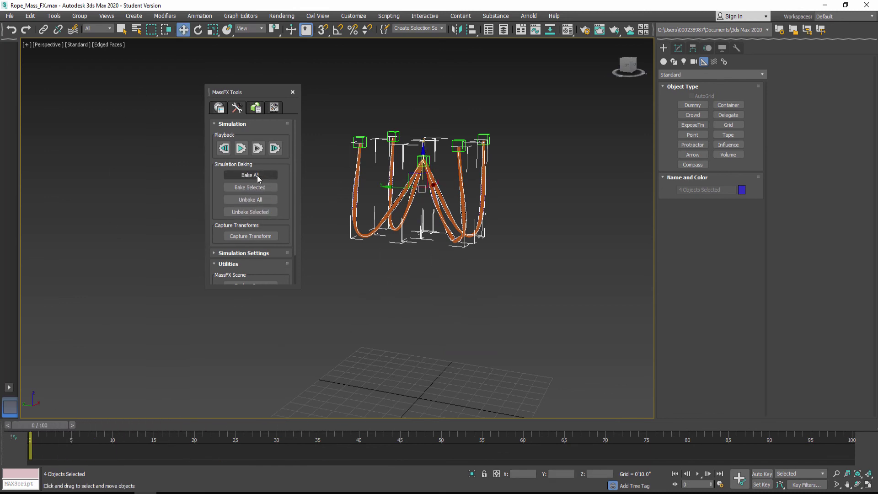
left_click(257, 175)
scroll(369, 231, "up", 5)
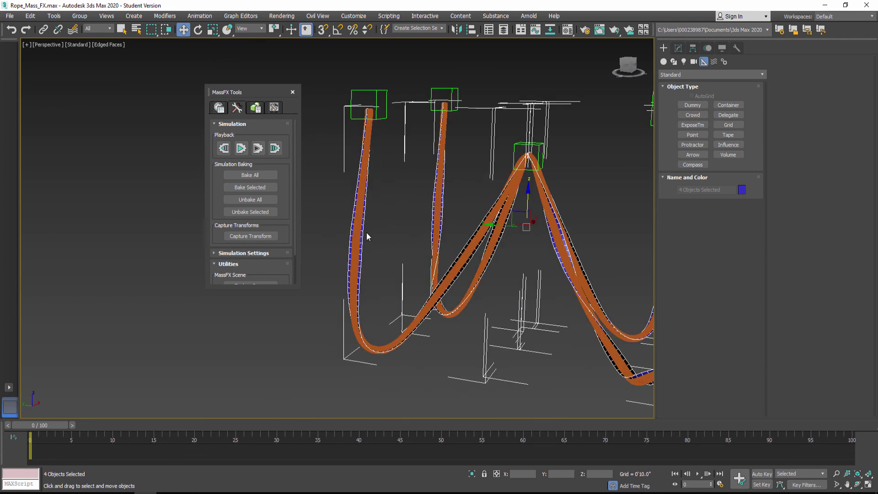
scroll(359, 228, "down", 5)
left_click(255, 175)
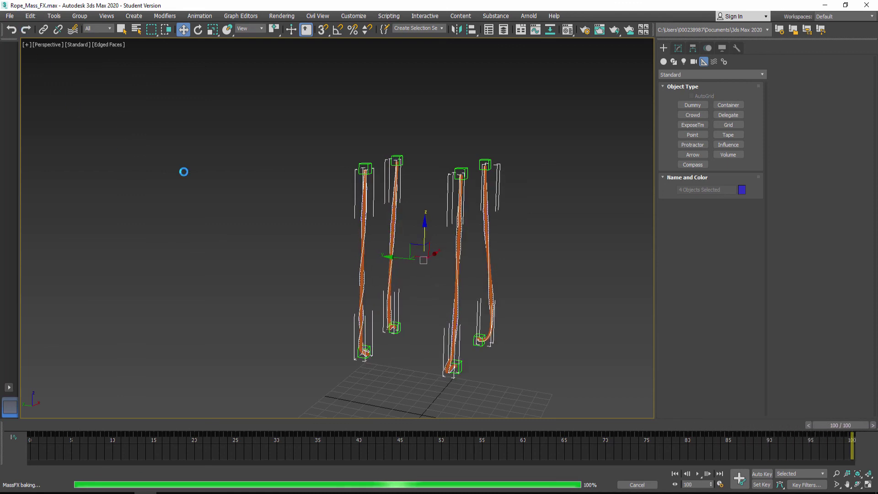
Scrub through the timeline to review the baked rope animation, and return to frame 0
left_click_drag(46, 426, 640, 425)
left_click_drag(484, 423, 37, 406)
key("w")
Select all rope objects and dummies, unbake their simulation, and check the timeline before returning to frame 0
left_click(495, 308)
key("w")
left_click_drag(525, 303, 524, 302)
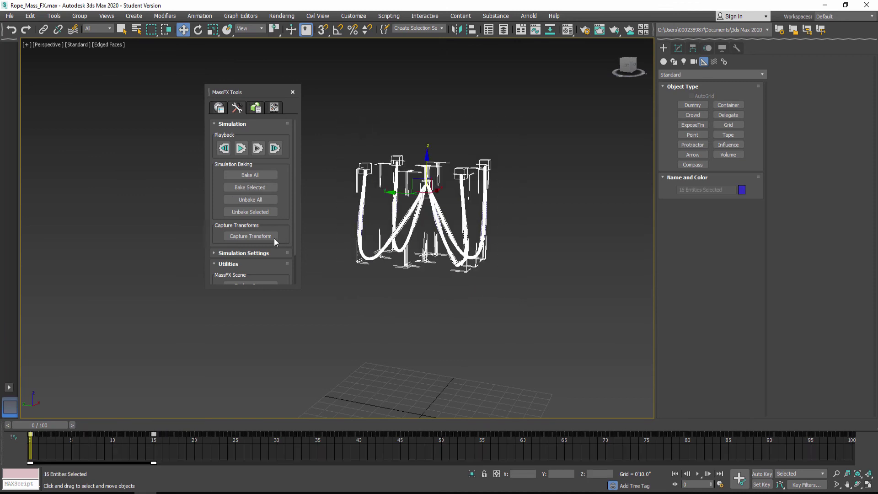
left_click(260, 213)
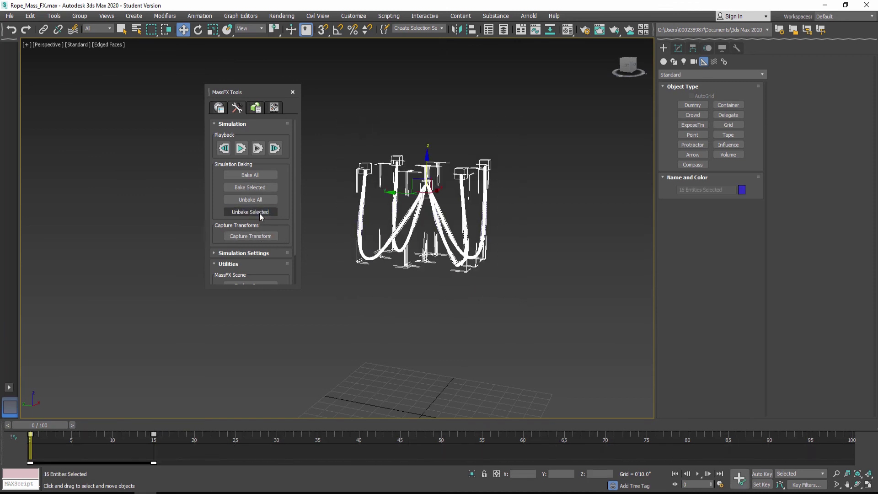
key("slash")
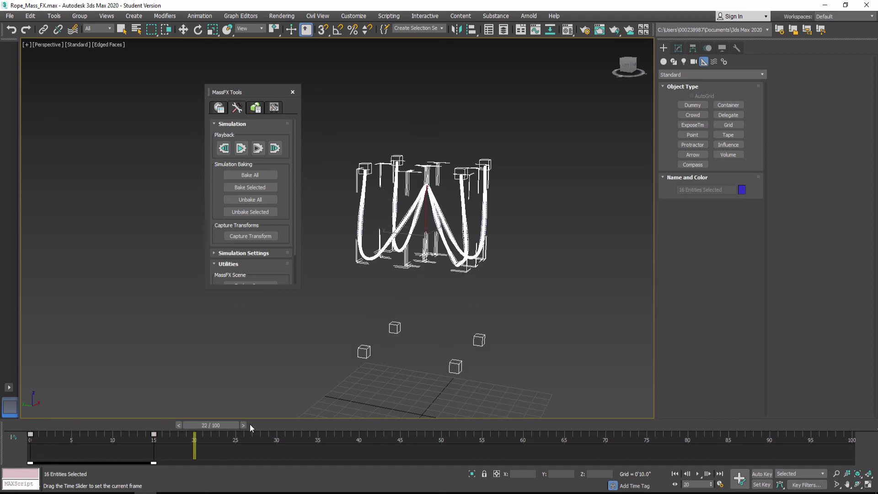
key("Home")
Clear the selection, move the MassFX Tools window clear of the ropes and frame all four ropes in view
left_click(499, 336)
scroll(448, 337, "up", 3)
middle_click_drag(448, 337, 456, 354)
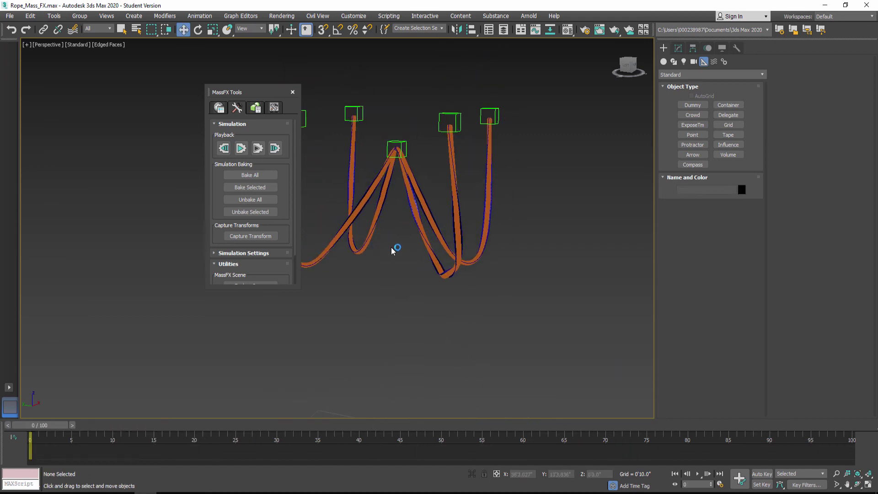
left_click_drag(250, 93, 152, 107)
middle_click_drag(467, 202, 427, 232)
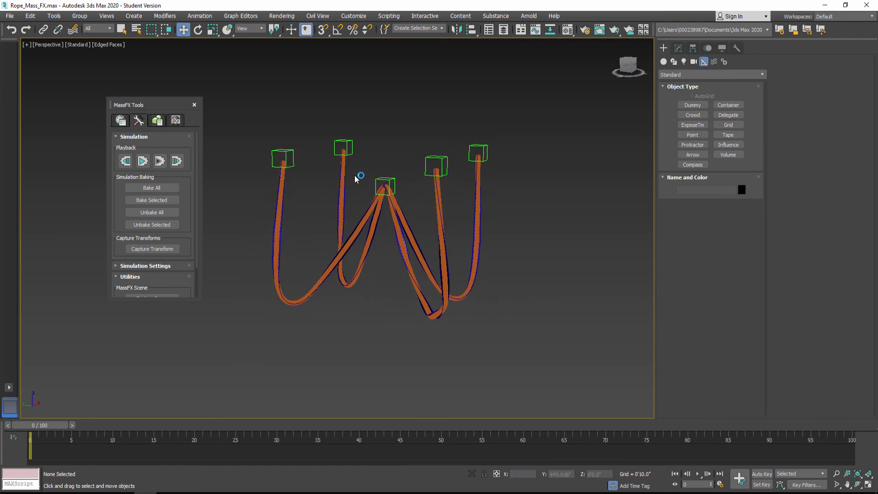
mouse_move(50, 427)
left_mouse_down()
mouse_move(665, 427)
mouse_move(51, 428)
left_mouse_up()
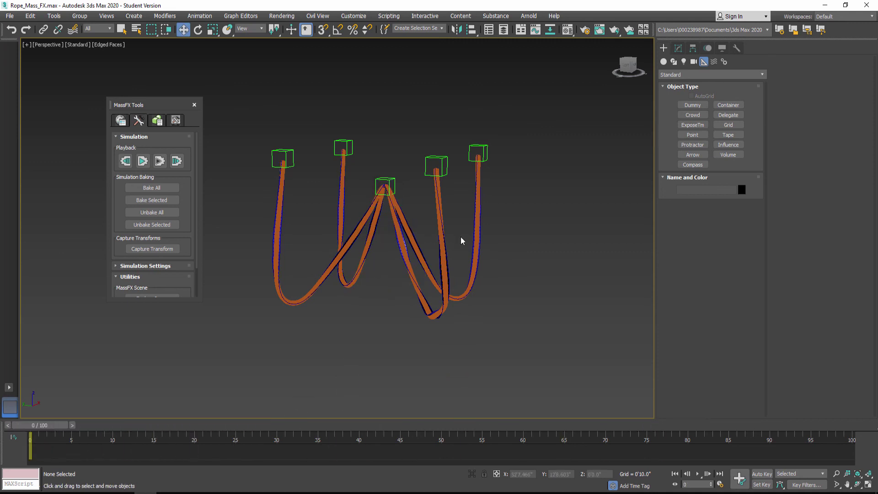